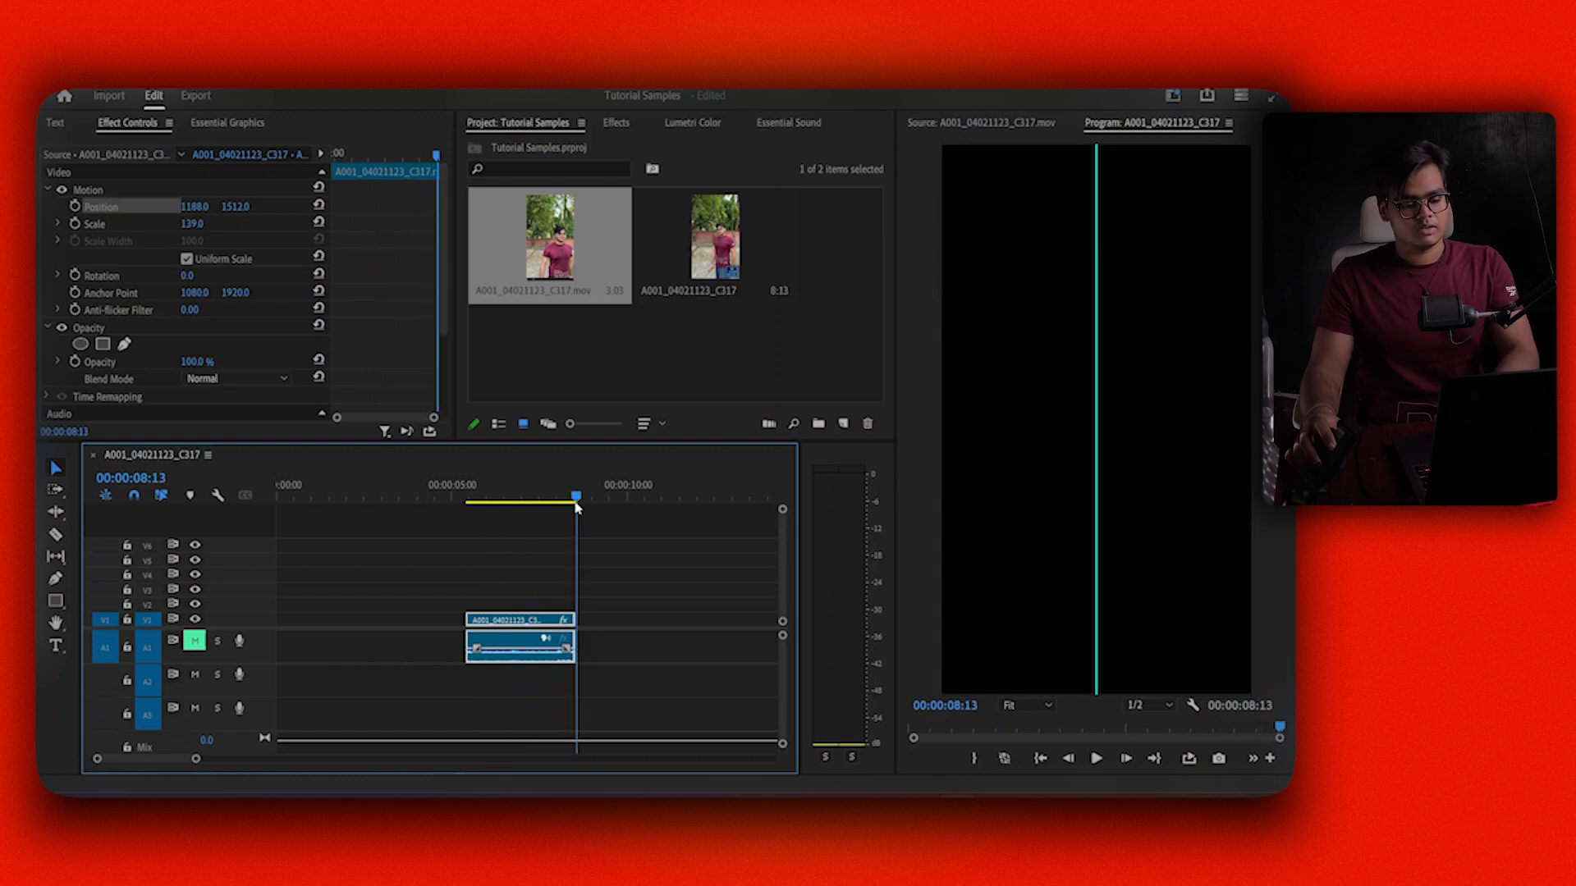
Export the clip's section of the sequence with a custom range as rototut.mp4 to the Downloads folder.
click(196, 96)
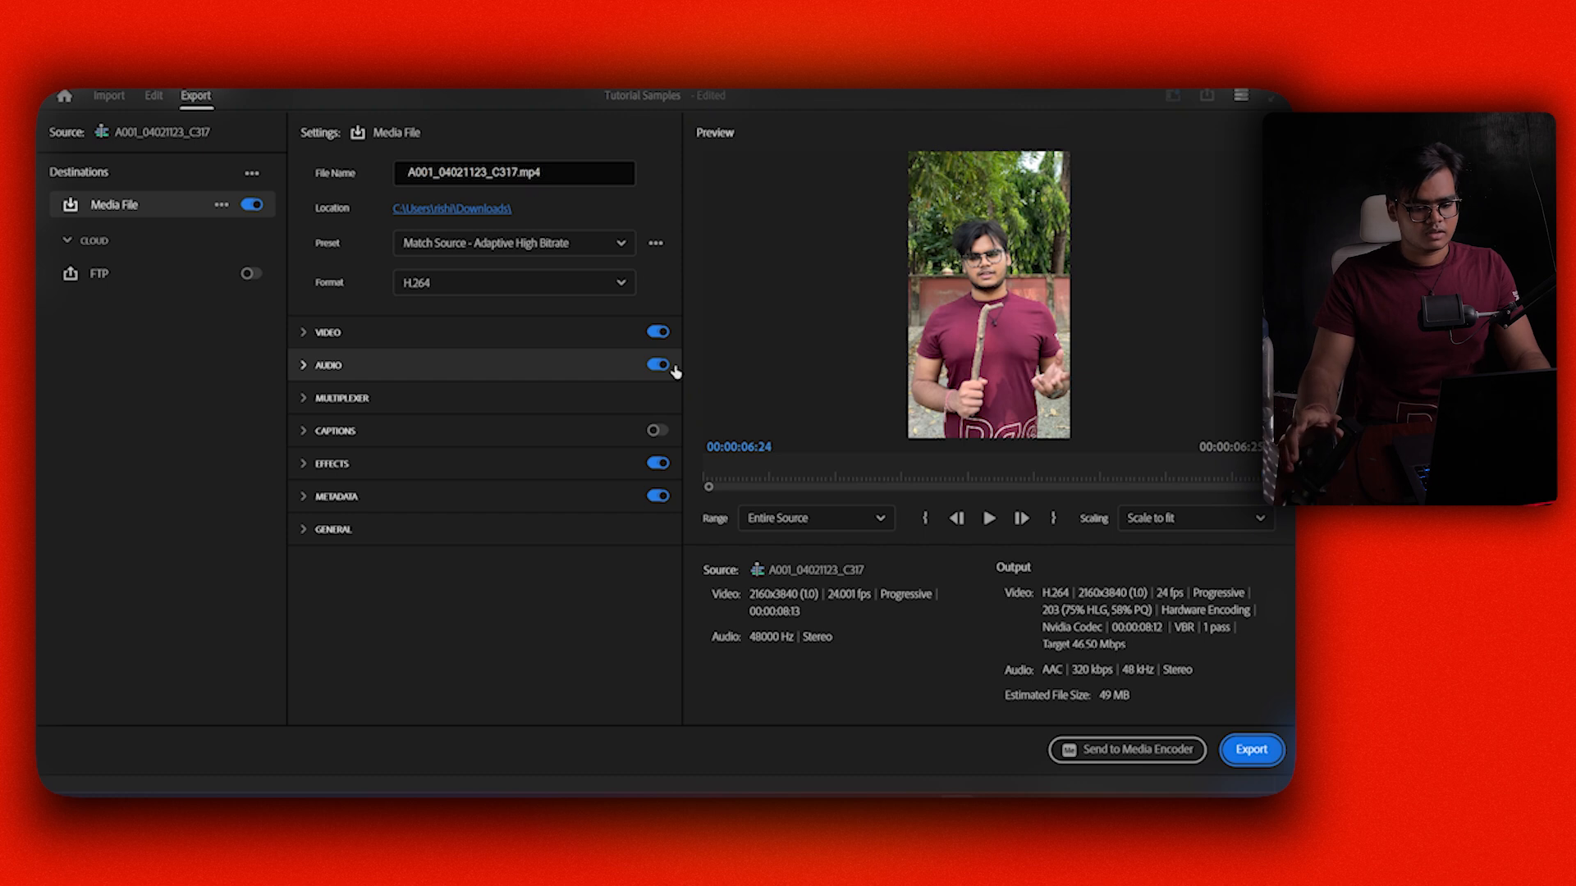
click(925, 518)
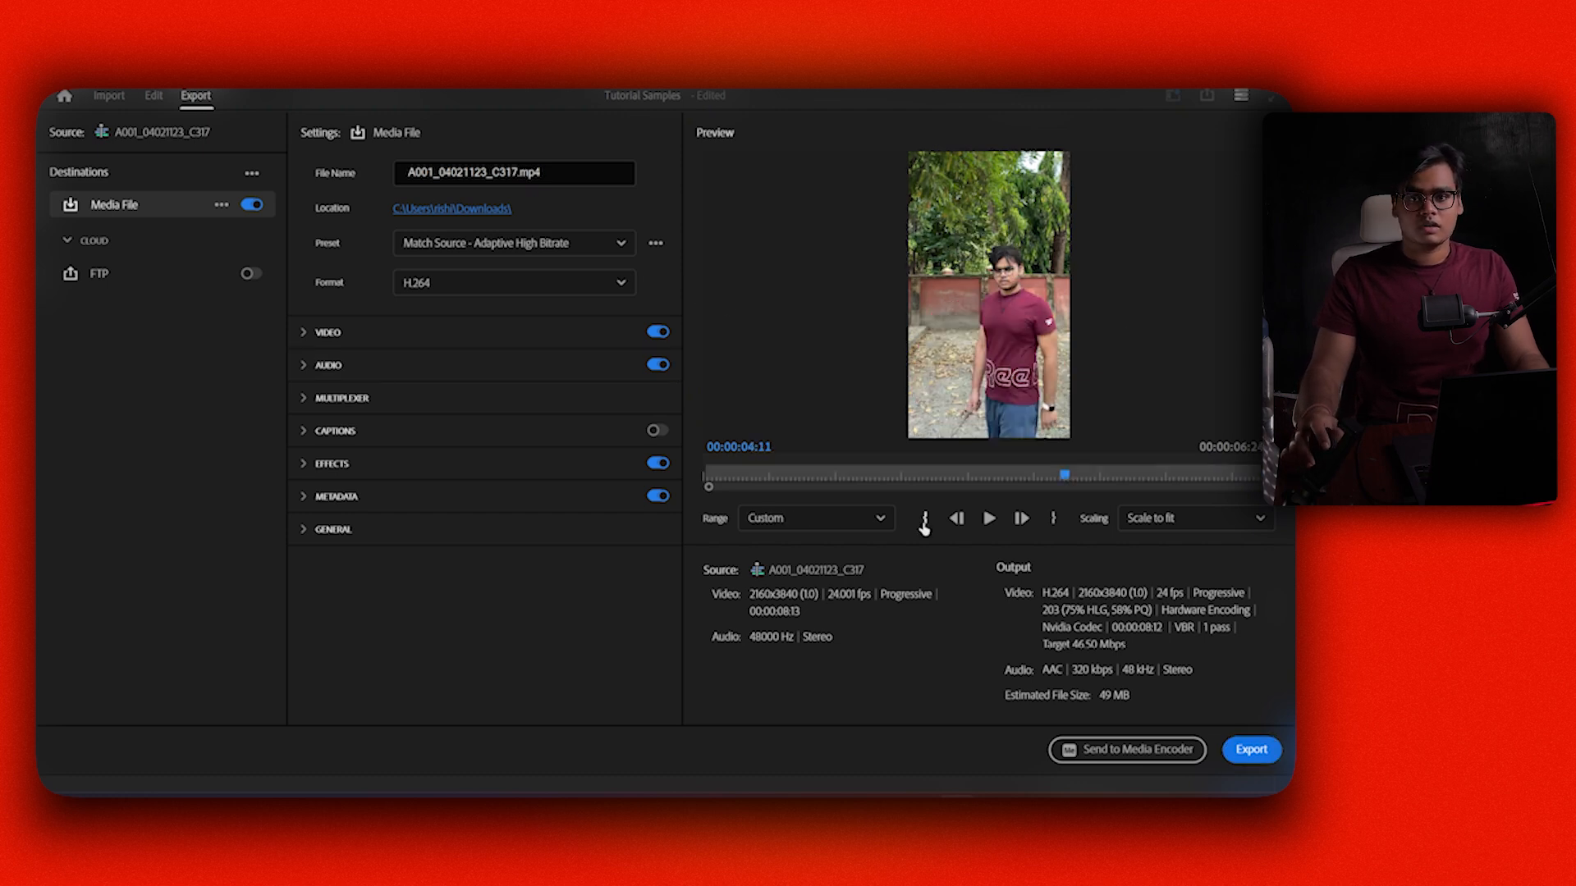
click(924, 520)
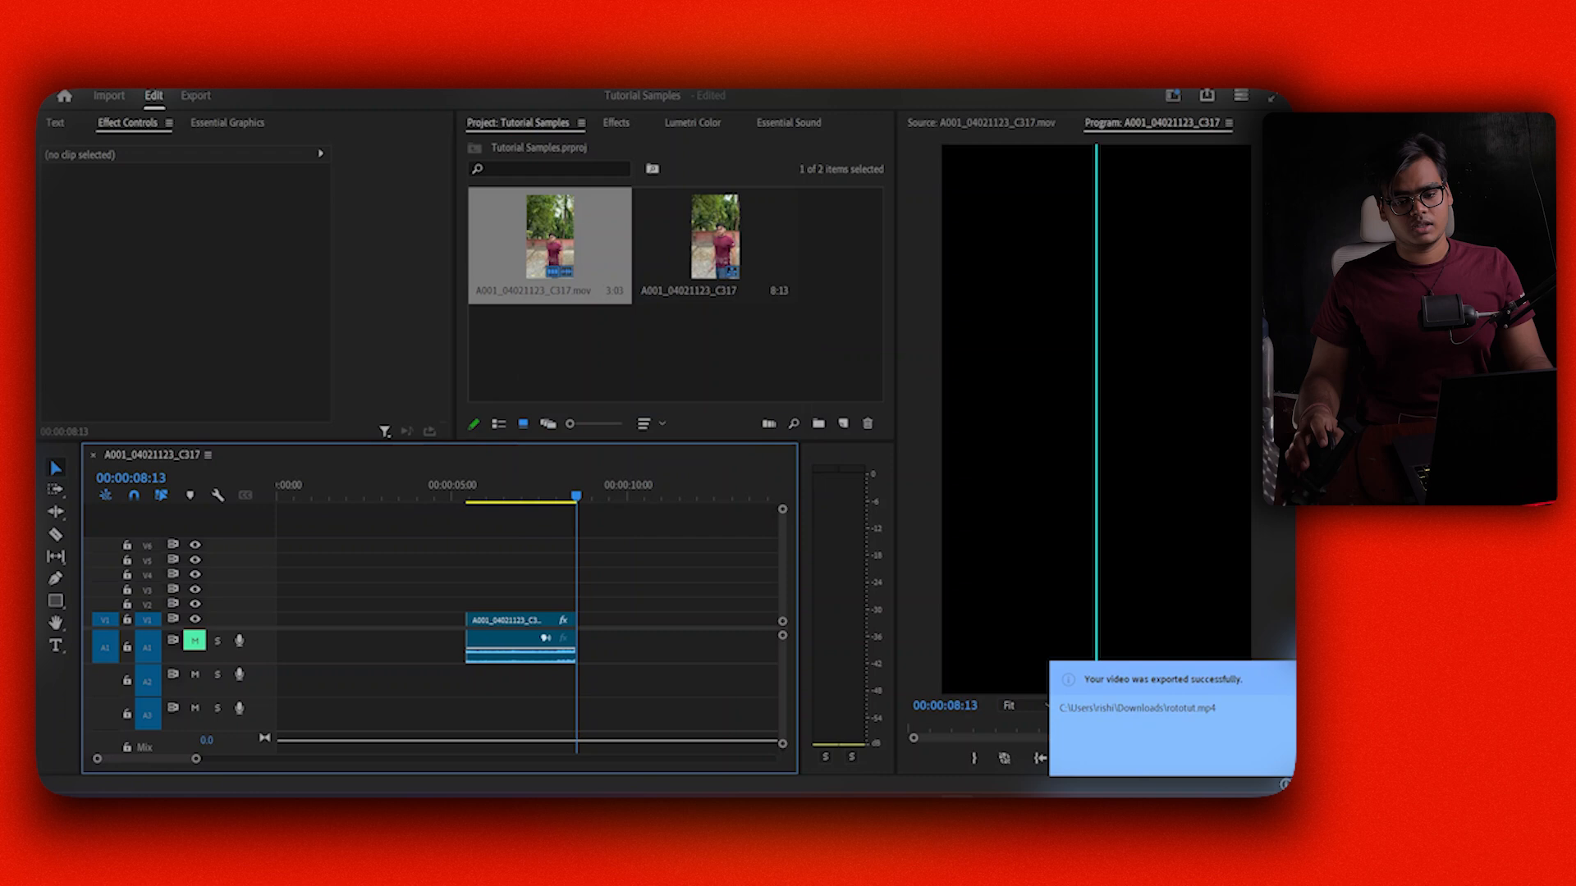
Switch to After Effects and create a composition from the rototut video in the Downloads folder.
click(1200, 92)
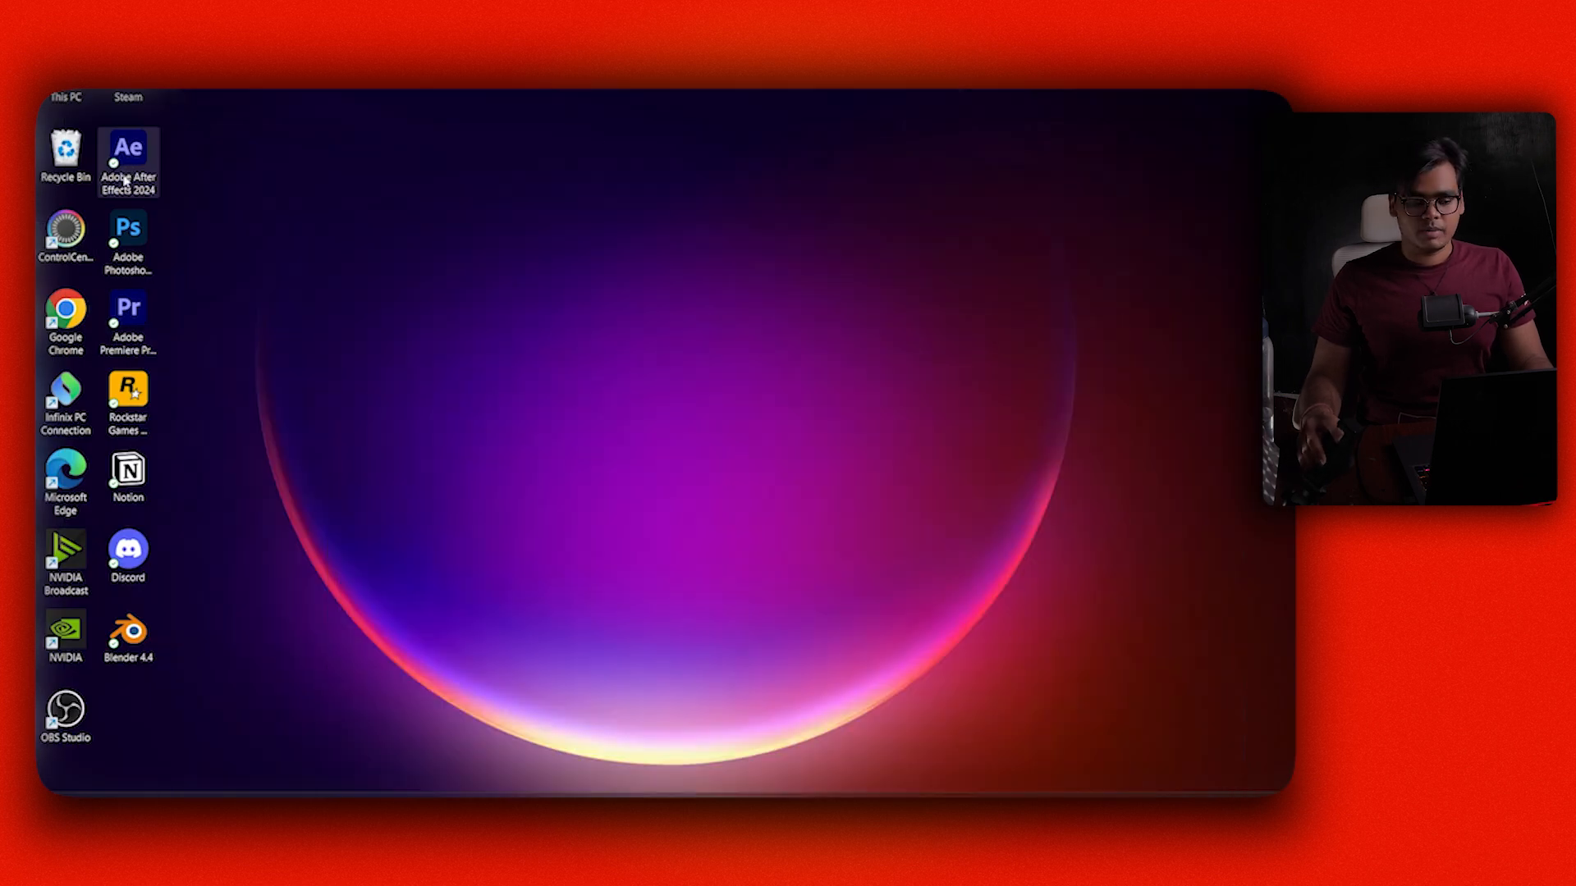
double_click(128, 156)
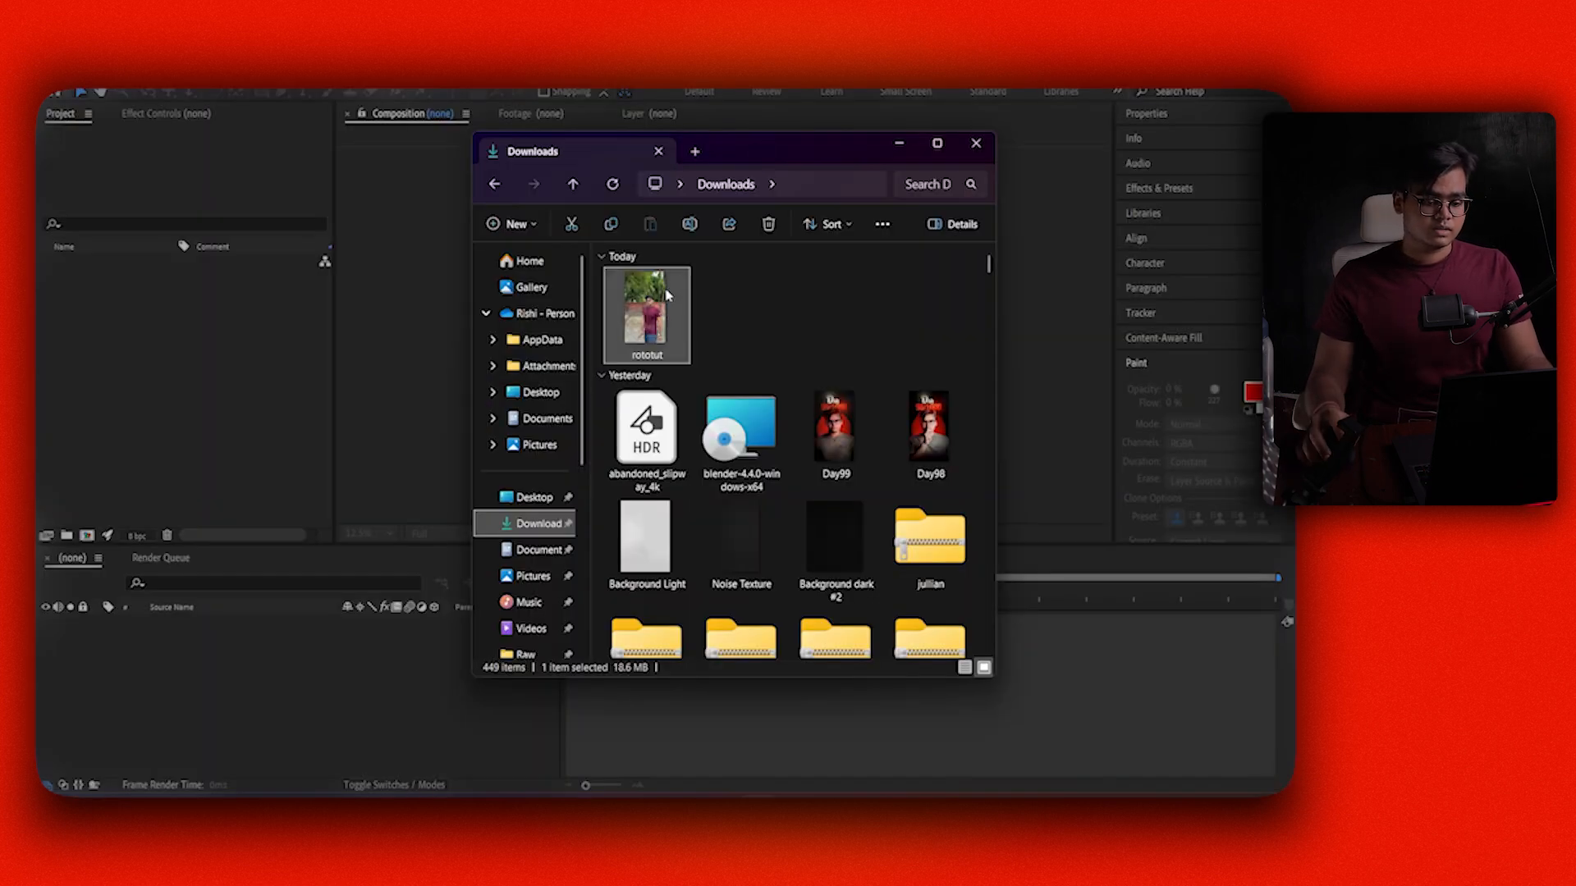
drag(666, 295, 186, 352)
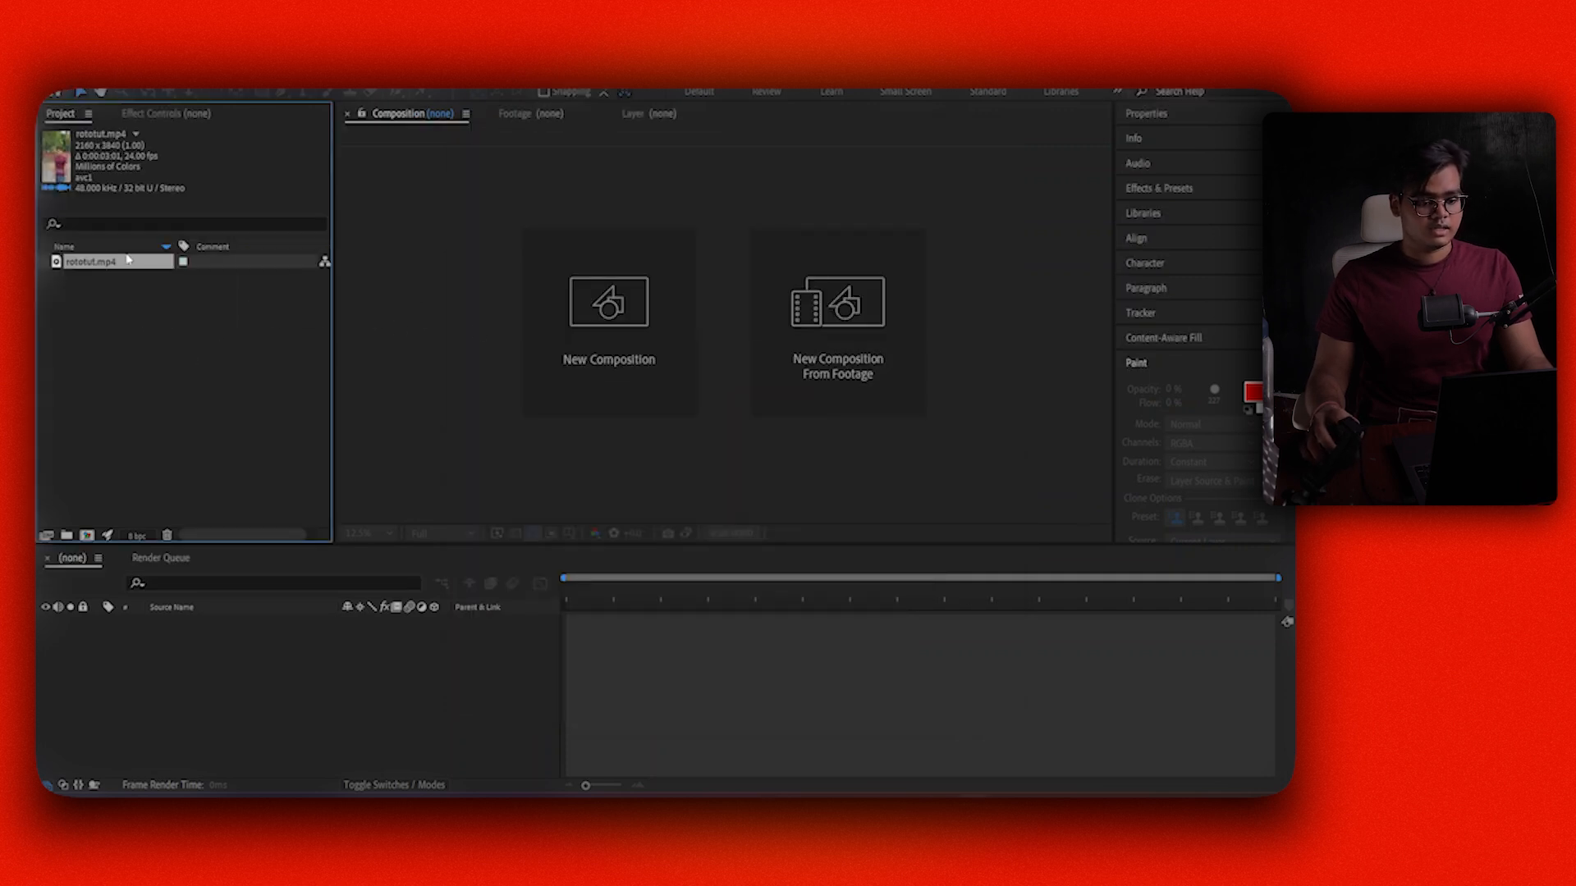
drag(113, 264, 86, 535)
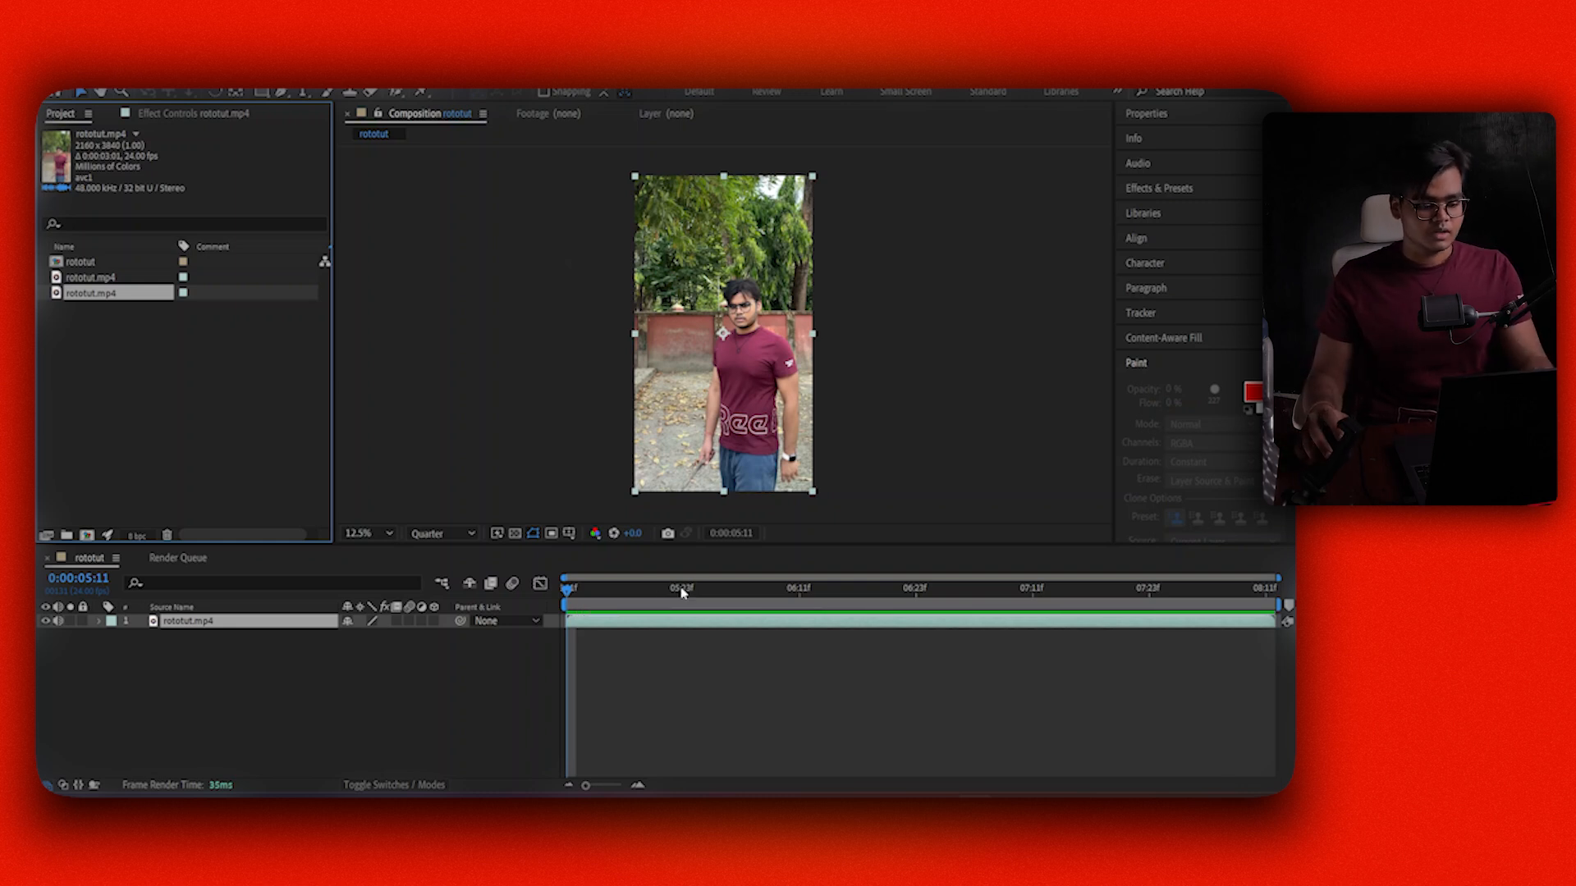
Open the rototut.mp4 layer in its own view with the Roto Brush tool at the clip's first frame.
mouse_move(570, 595)
mouse_down()
mouse_move(1199, 599)
mouse_move(566, 616)
mouse_up()
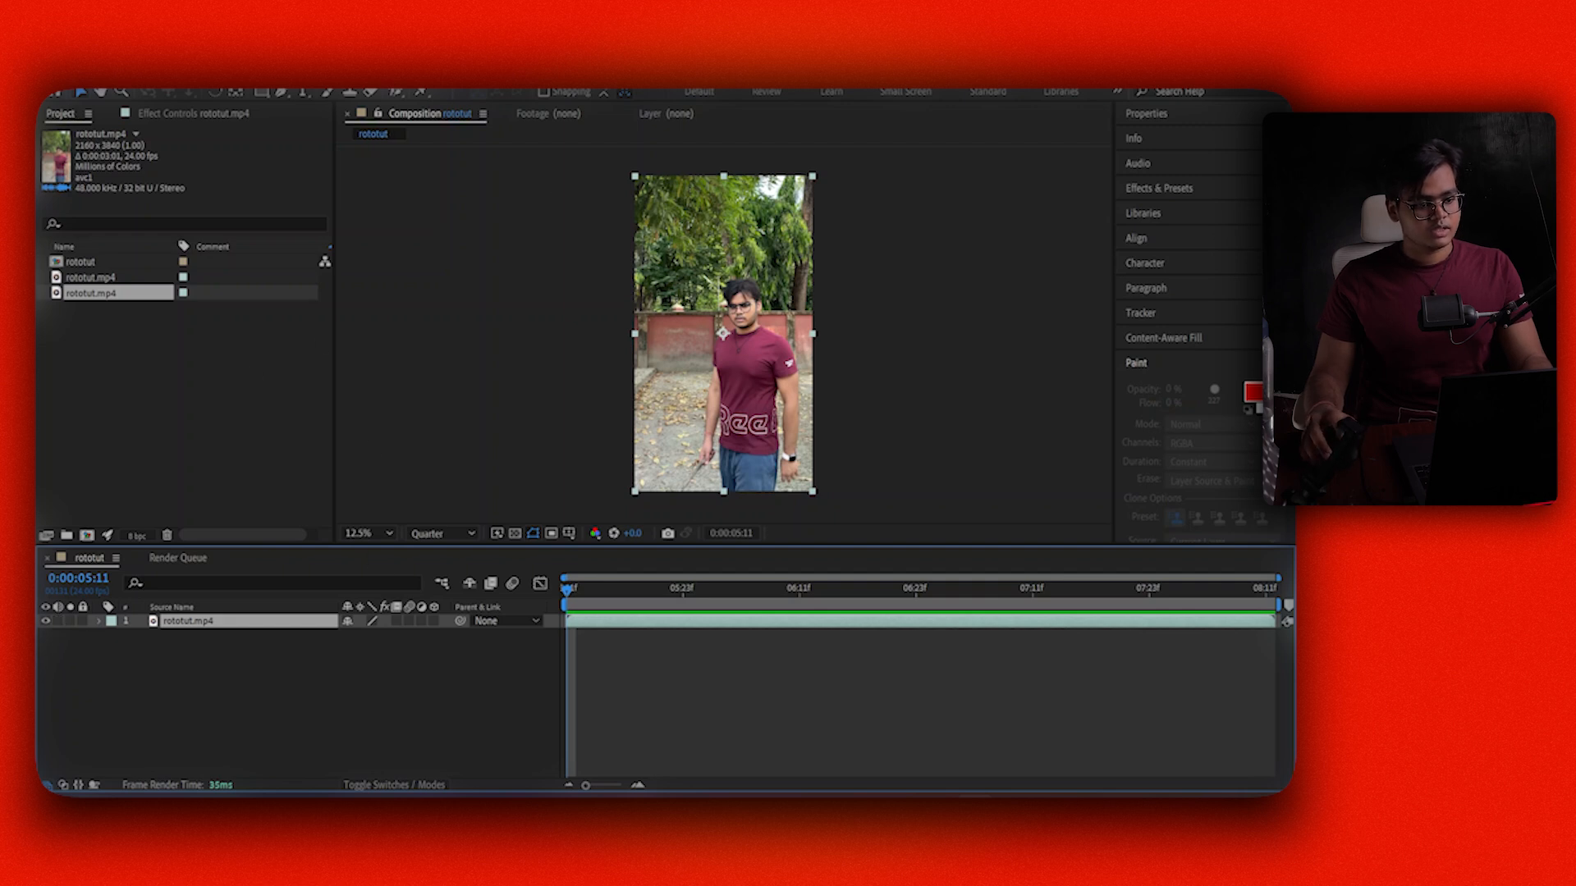
click(396, 94)
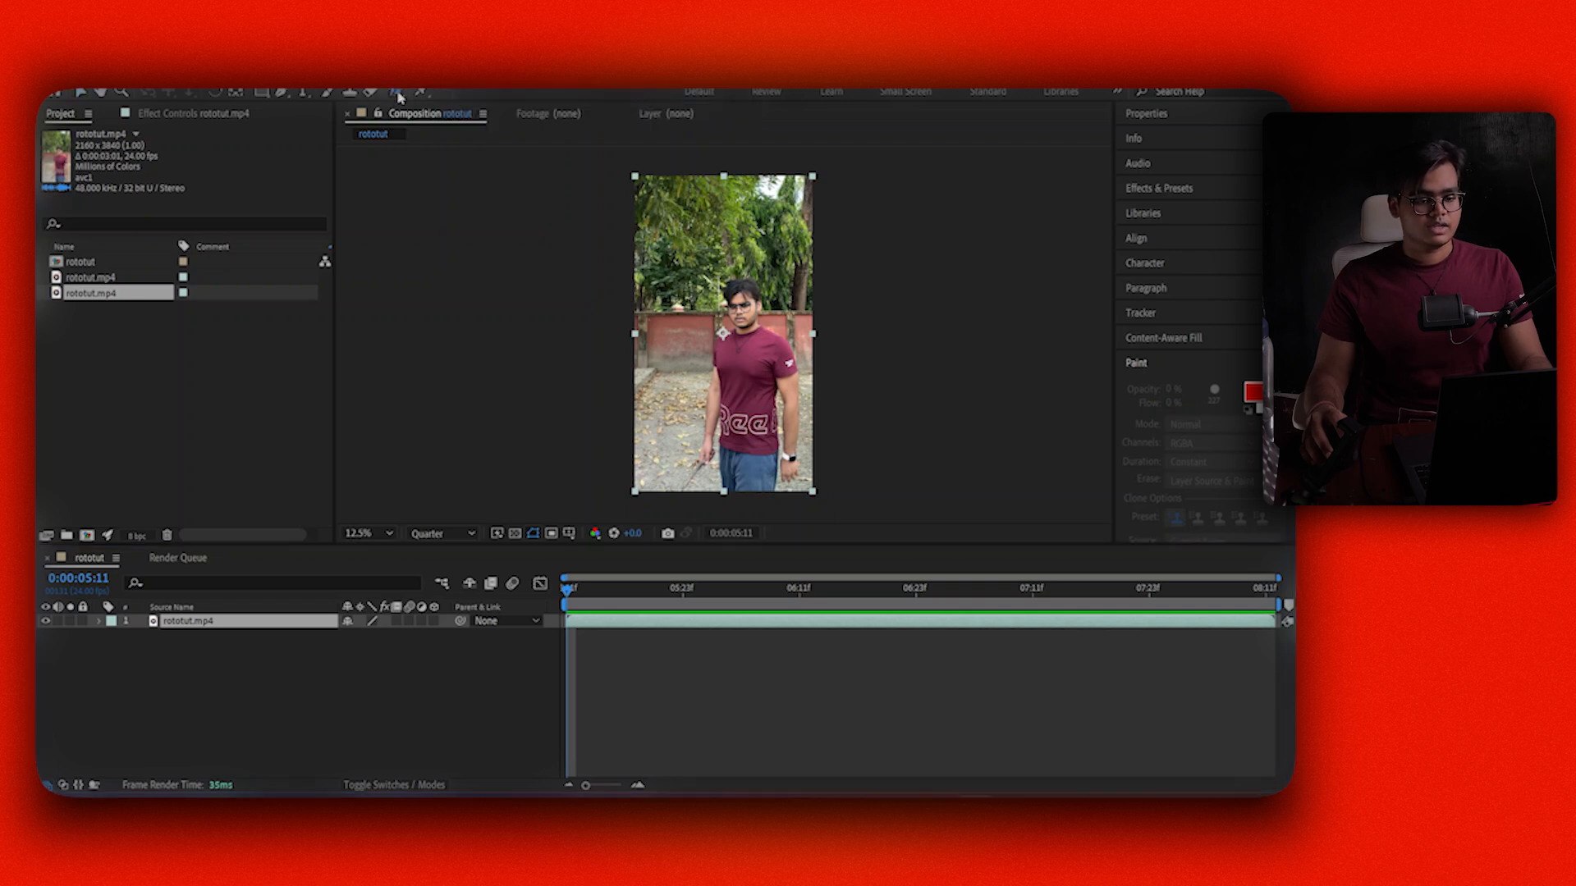
double_click(741, 345)
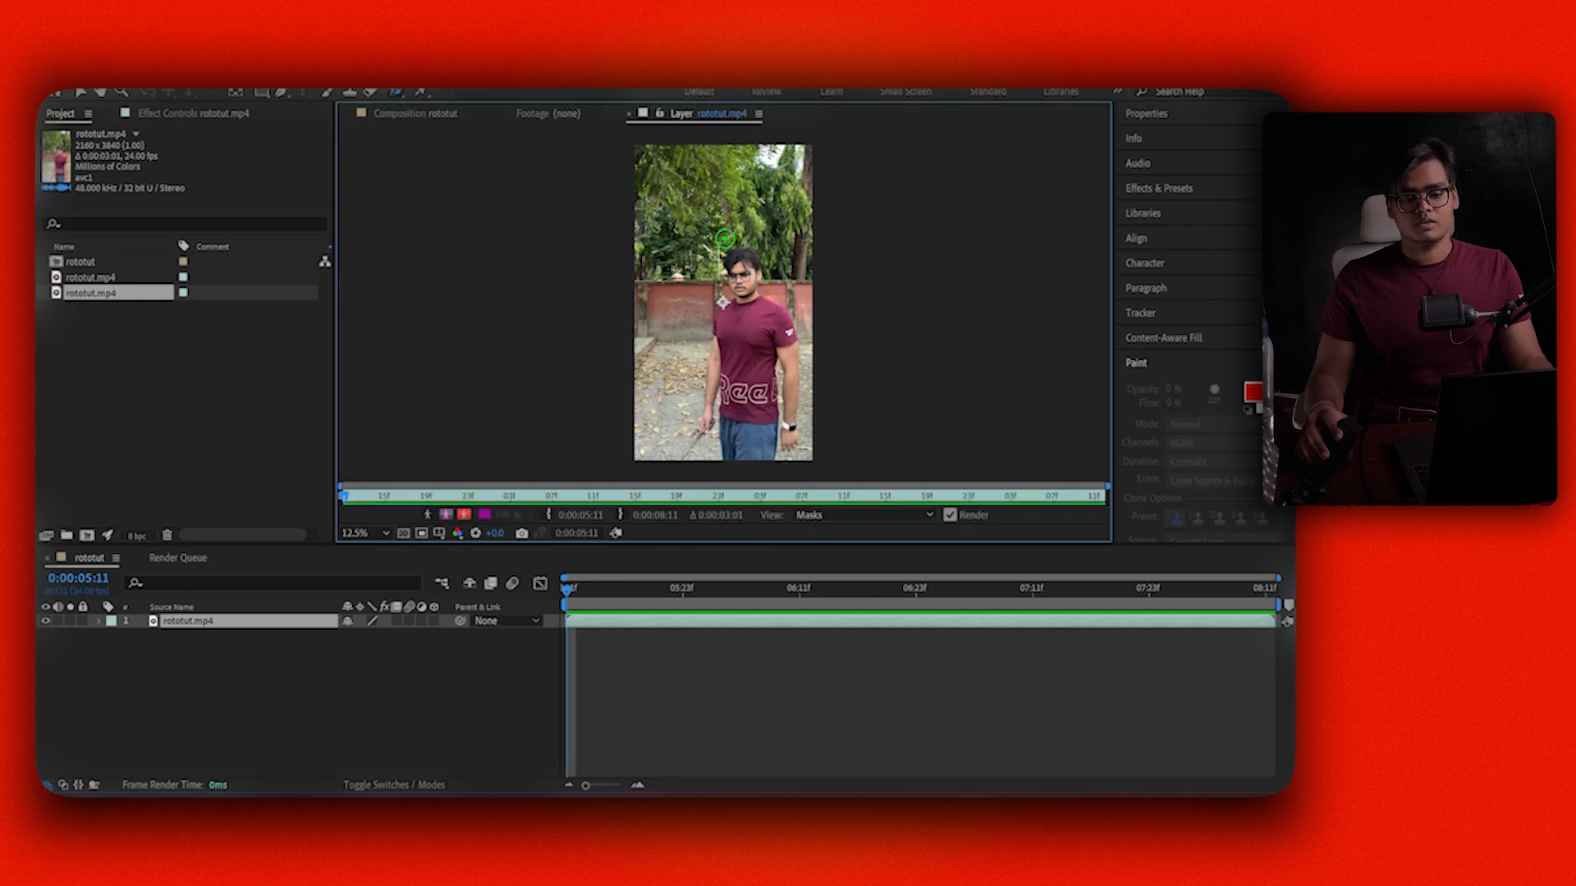
click(394, 115)
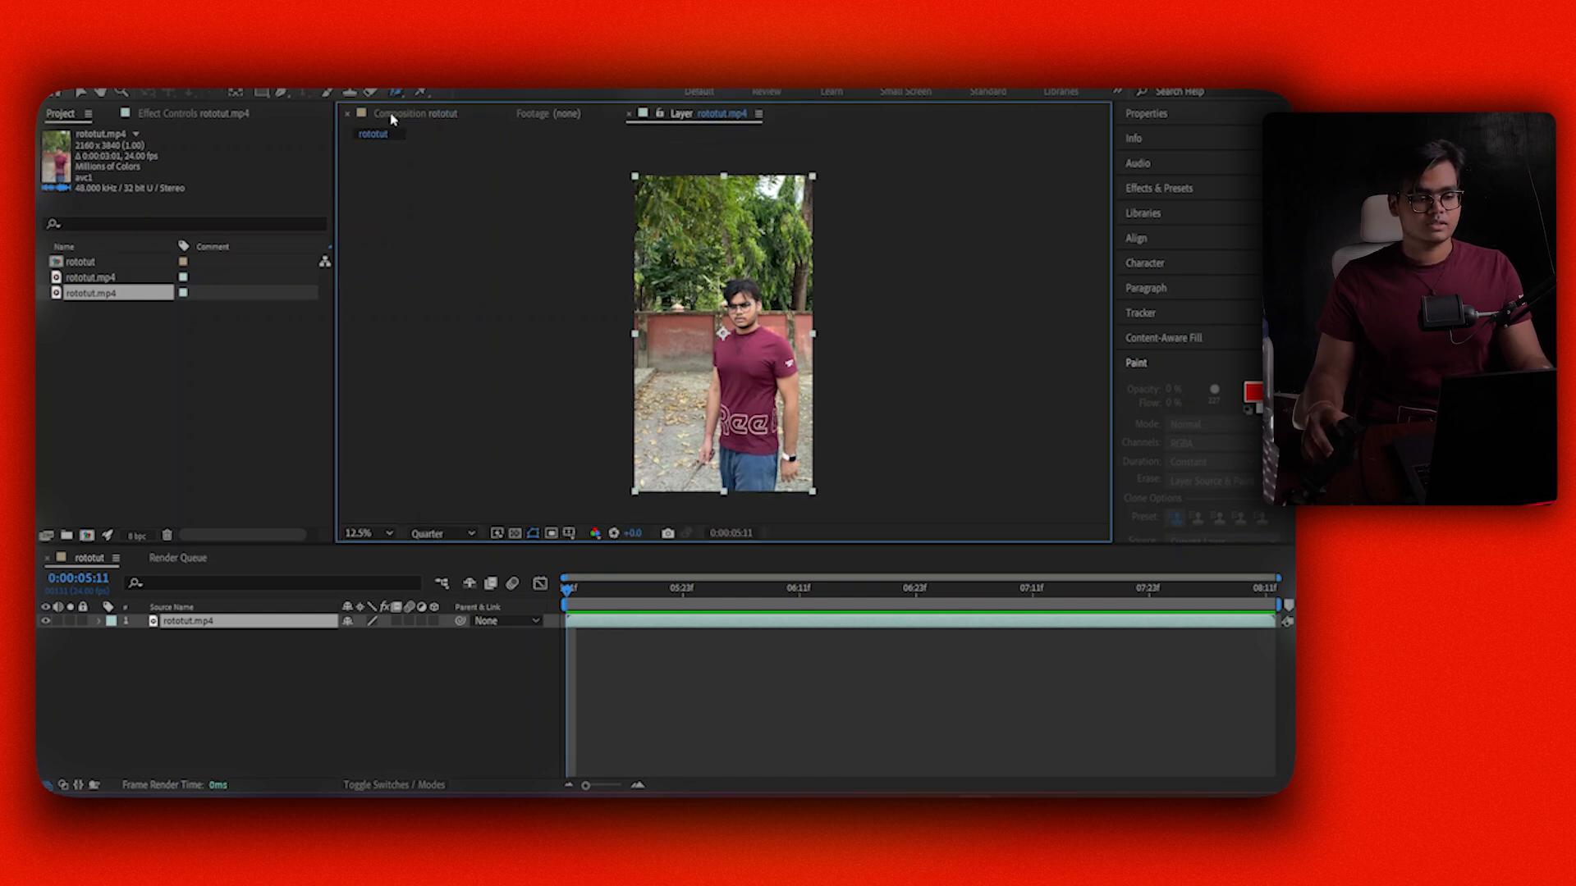
click(671, 113)
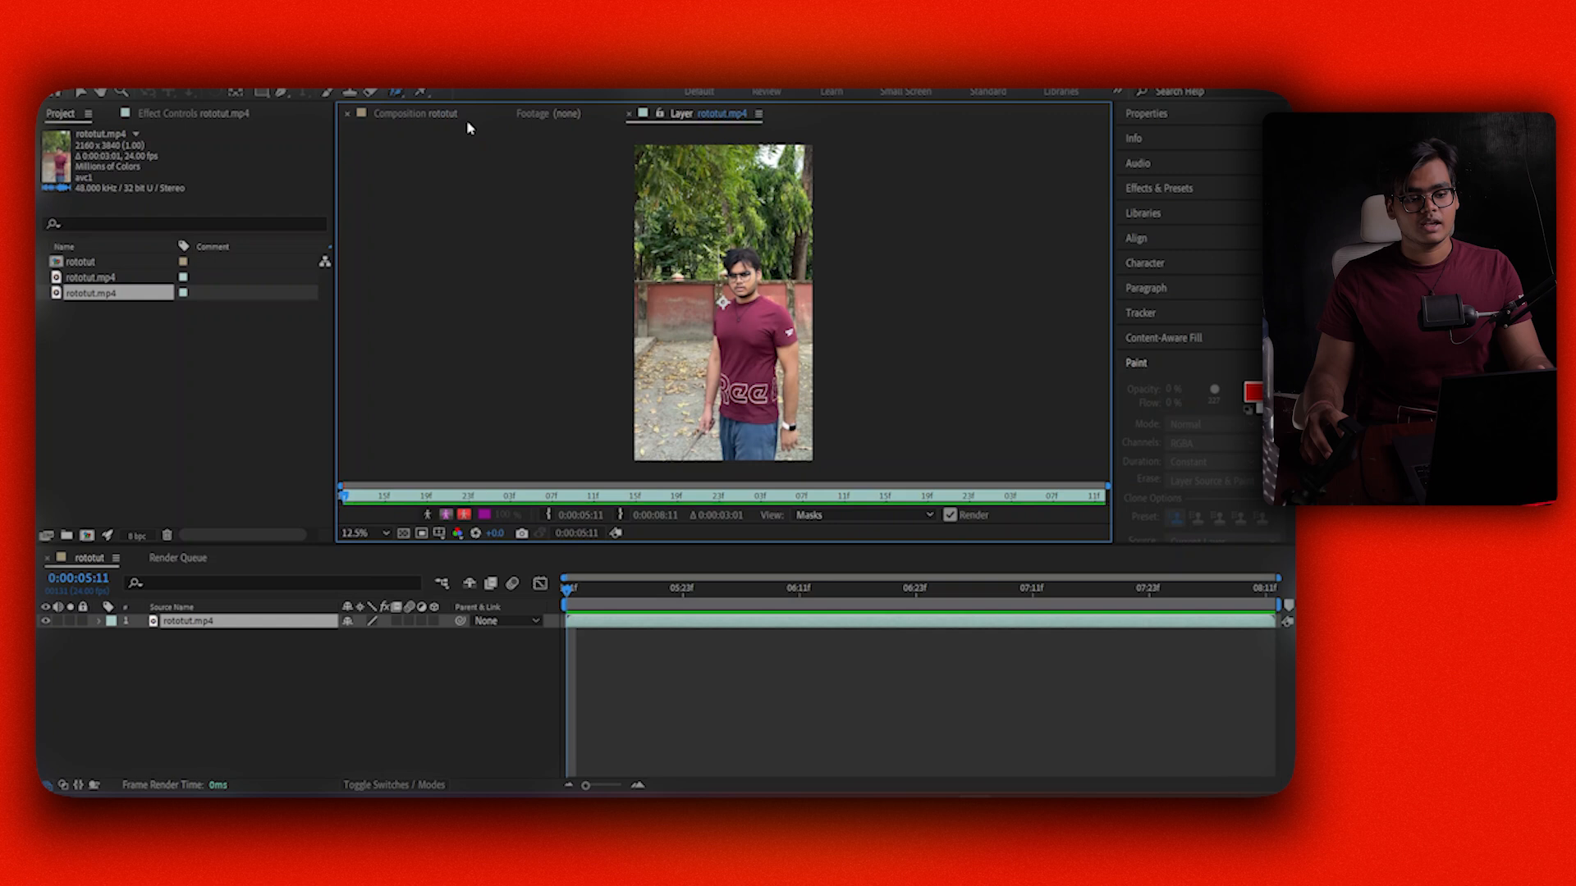
click(435, 120)
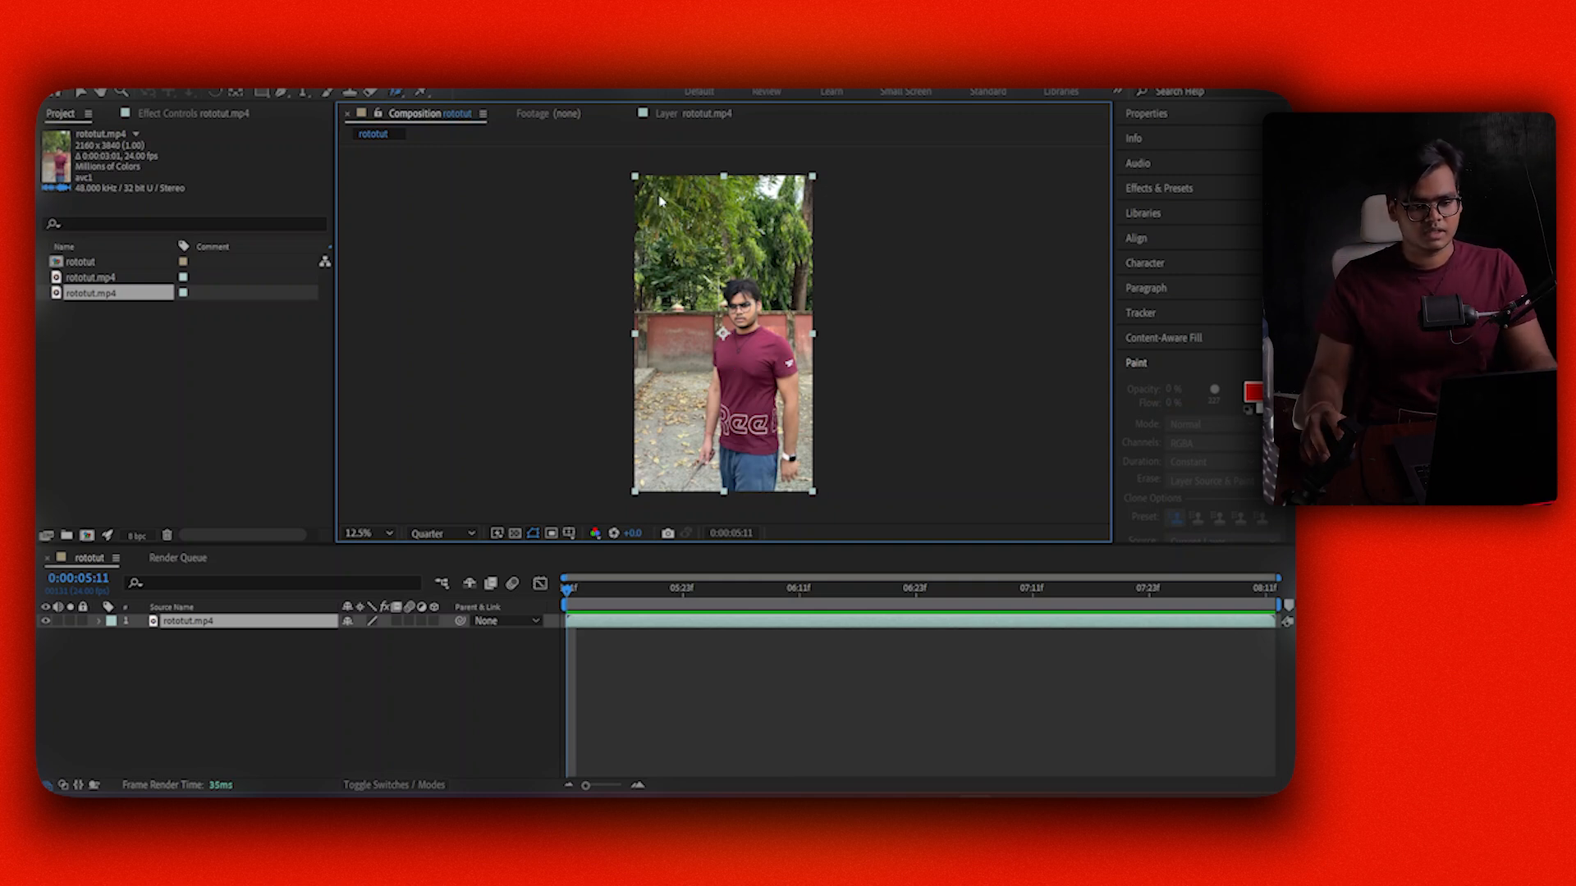
click(688, 119)
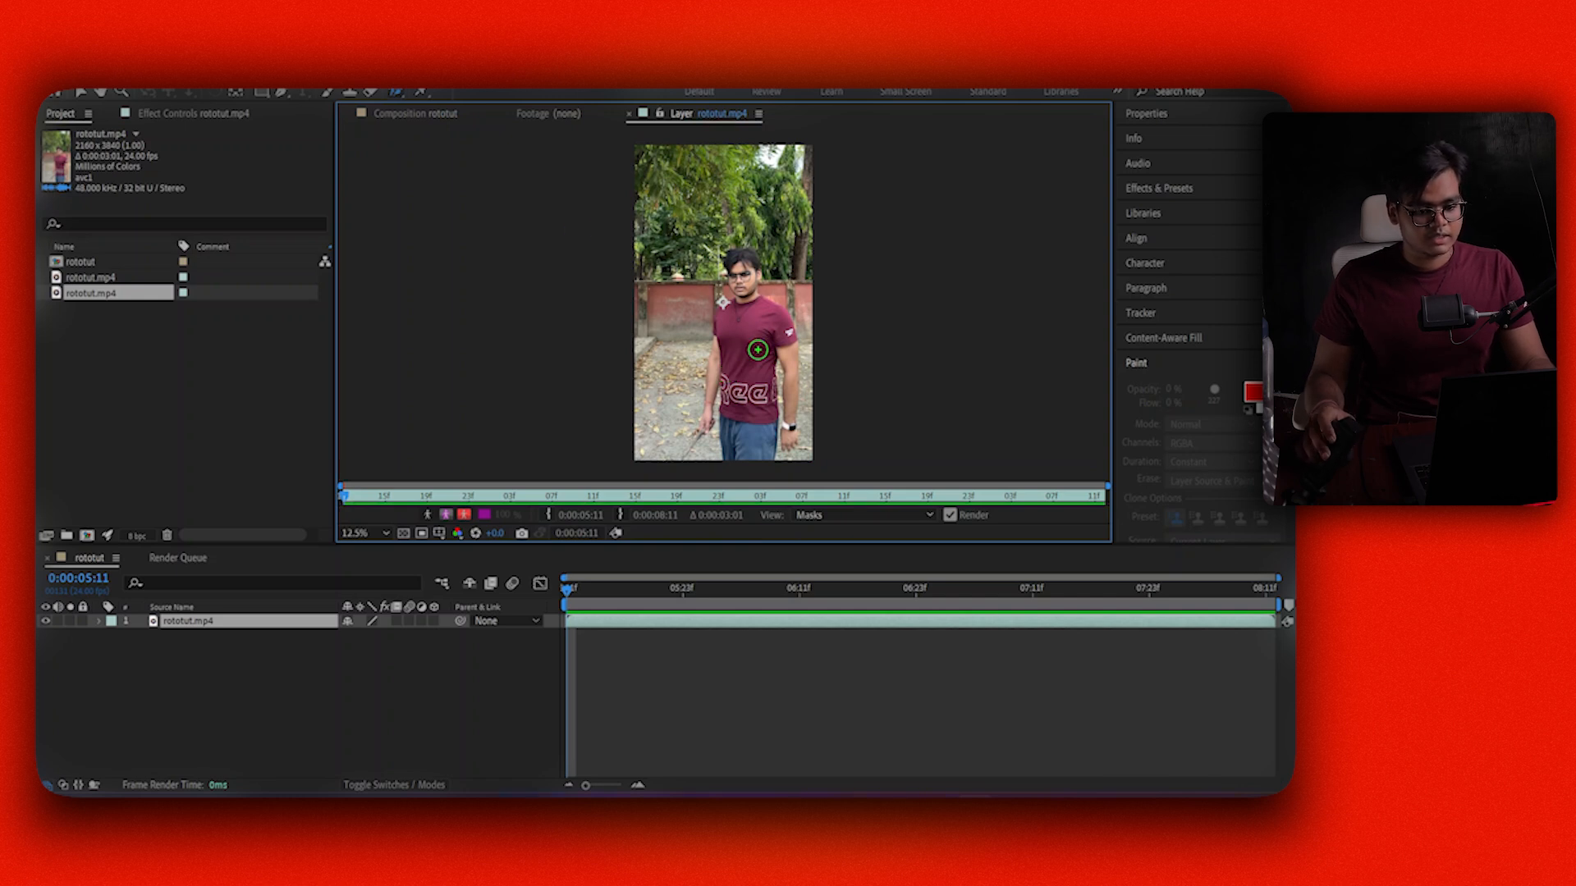
Paint Roto Brush foreground strokes over the man's torso and hair to select him in the first frame.
scroll(759, 348, up, 3)
scroll(759, 350, down, 3)
scroll(759, 350, up, 3)
scroll(758, 351, down, 2)
mouse_move(743, 324)
mouse_down()
mouse_move(744, 411)
mouse_move(745, 270)
mouse_move(742, 321)
mouse_move(729, 312)
mouse_move(716, 334)
mouse_move(744, 312)
mouse_move(778, 348)
mouse_move(775, 316)
mouse_move(751, 347)
mouse_move(758, 382)
mouse_up()
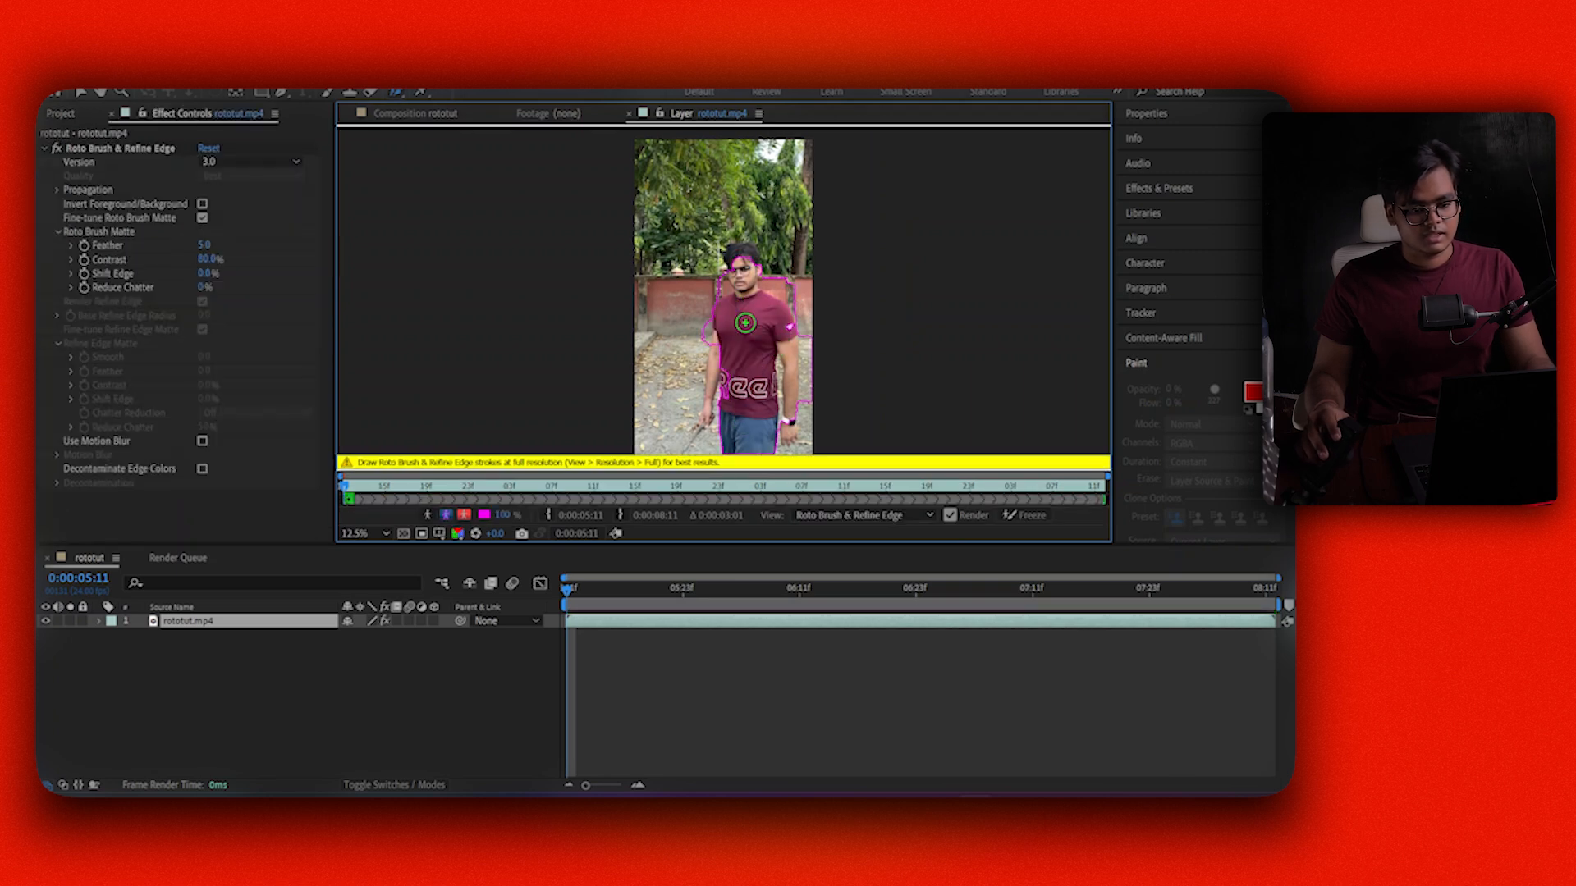
drag(739, 257, 747, 261)
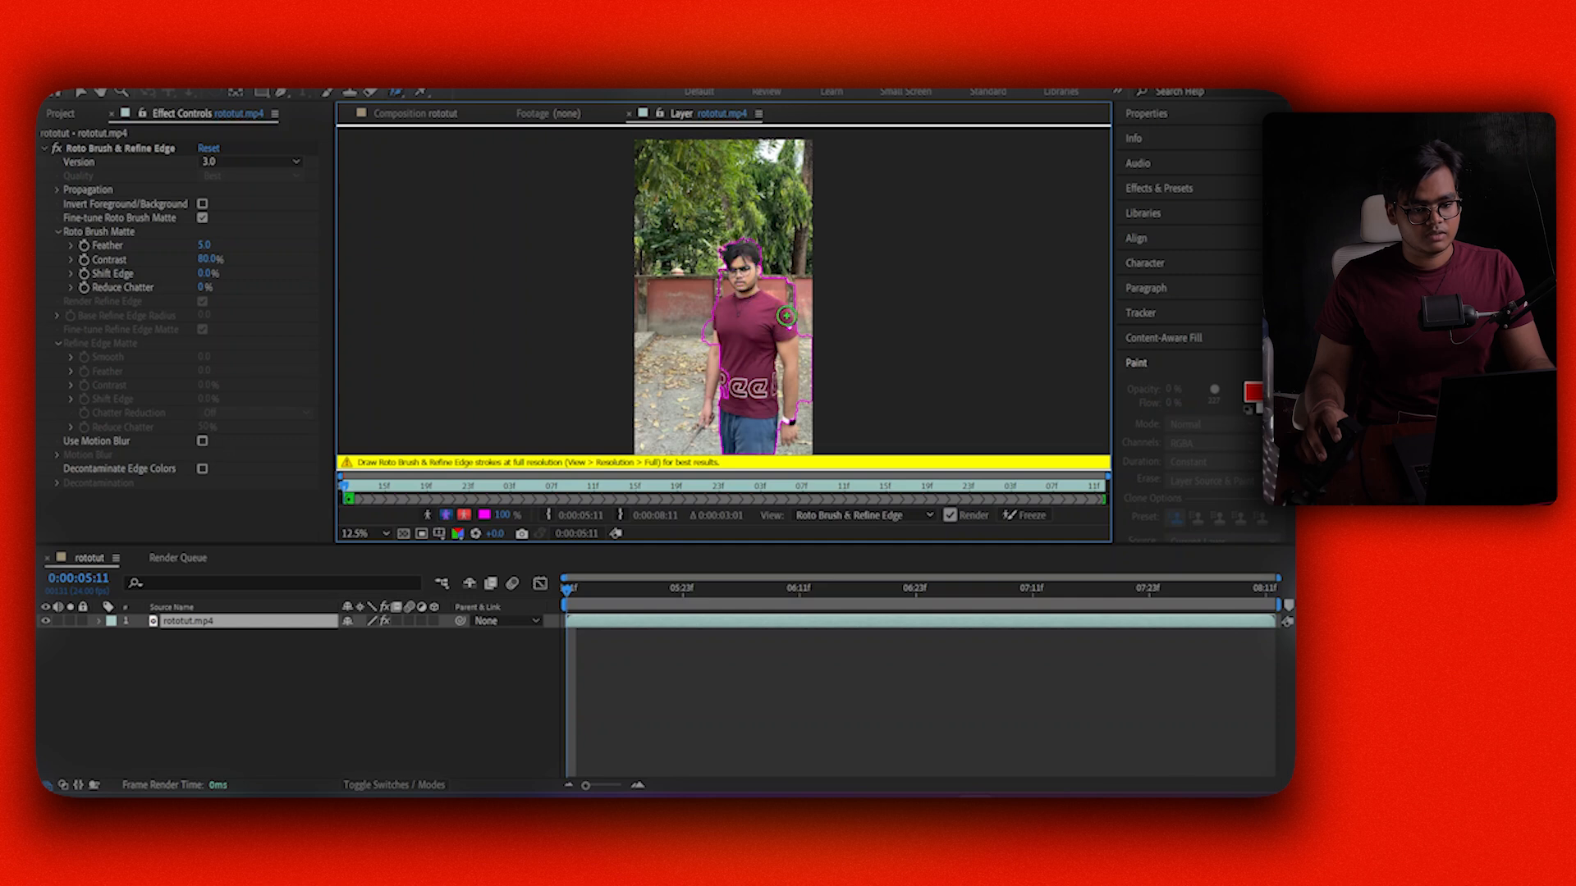
Subtract the background beside the head and logo-side shoulder, and add the arm with the watch to the Roto Brush selection.
key(period)
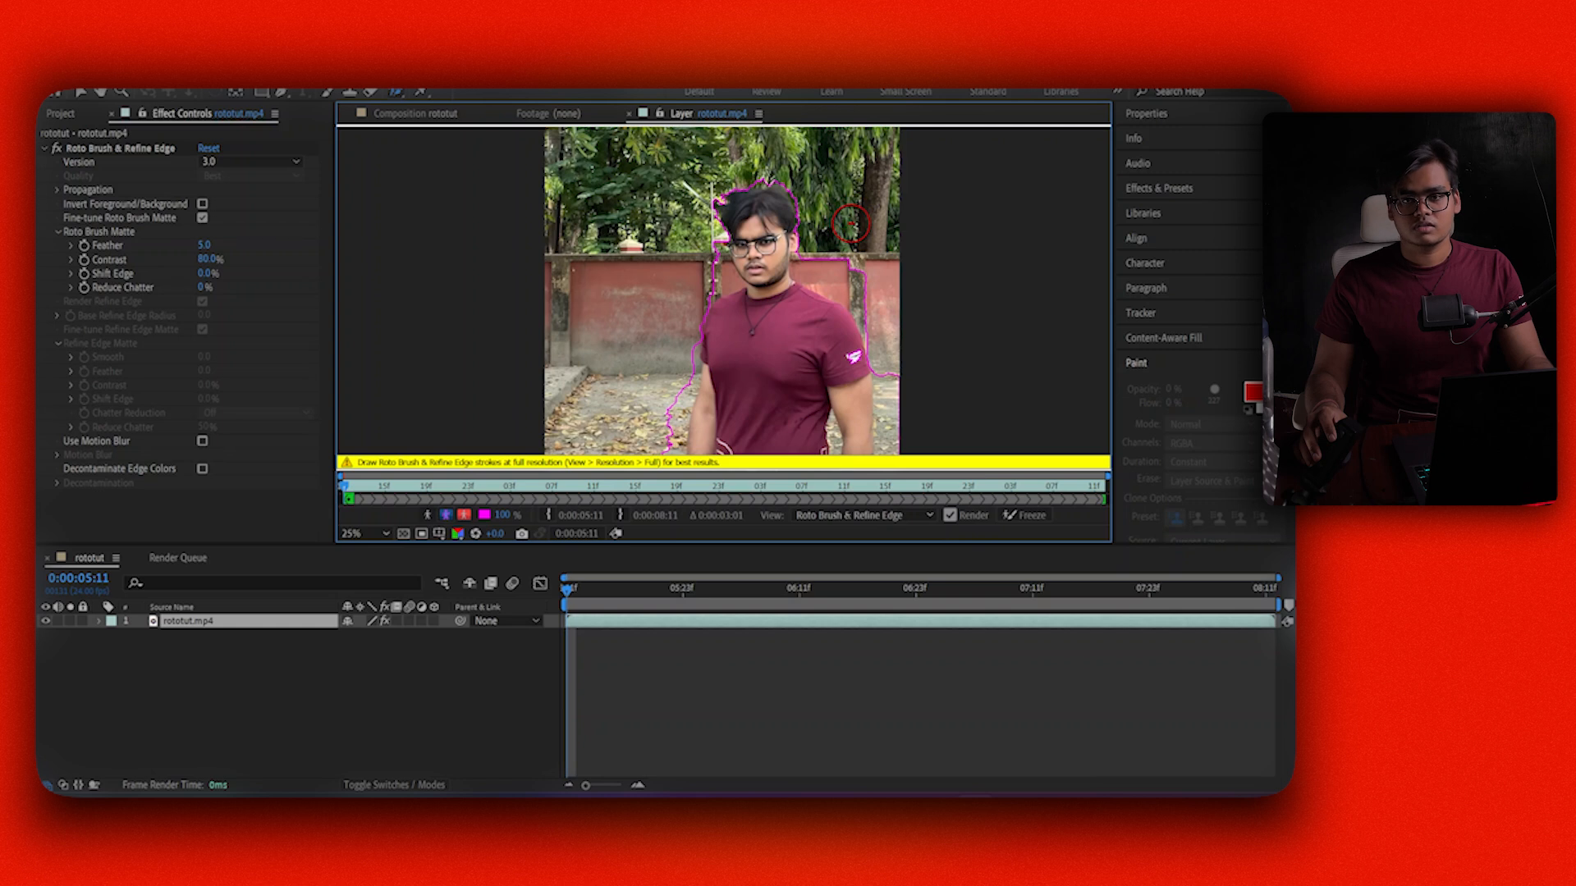
mouse_move(851, 223)
mouse_down()
mouse_move(849, 266)
mouse_move(835, 245)
mouse_move(877, 324)
mouse_up()
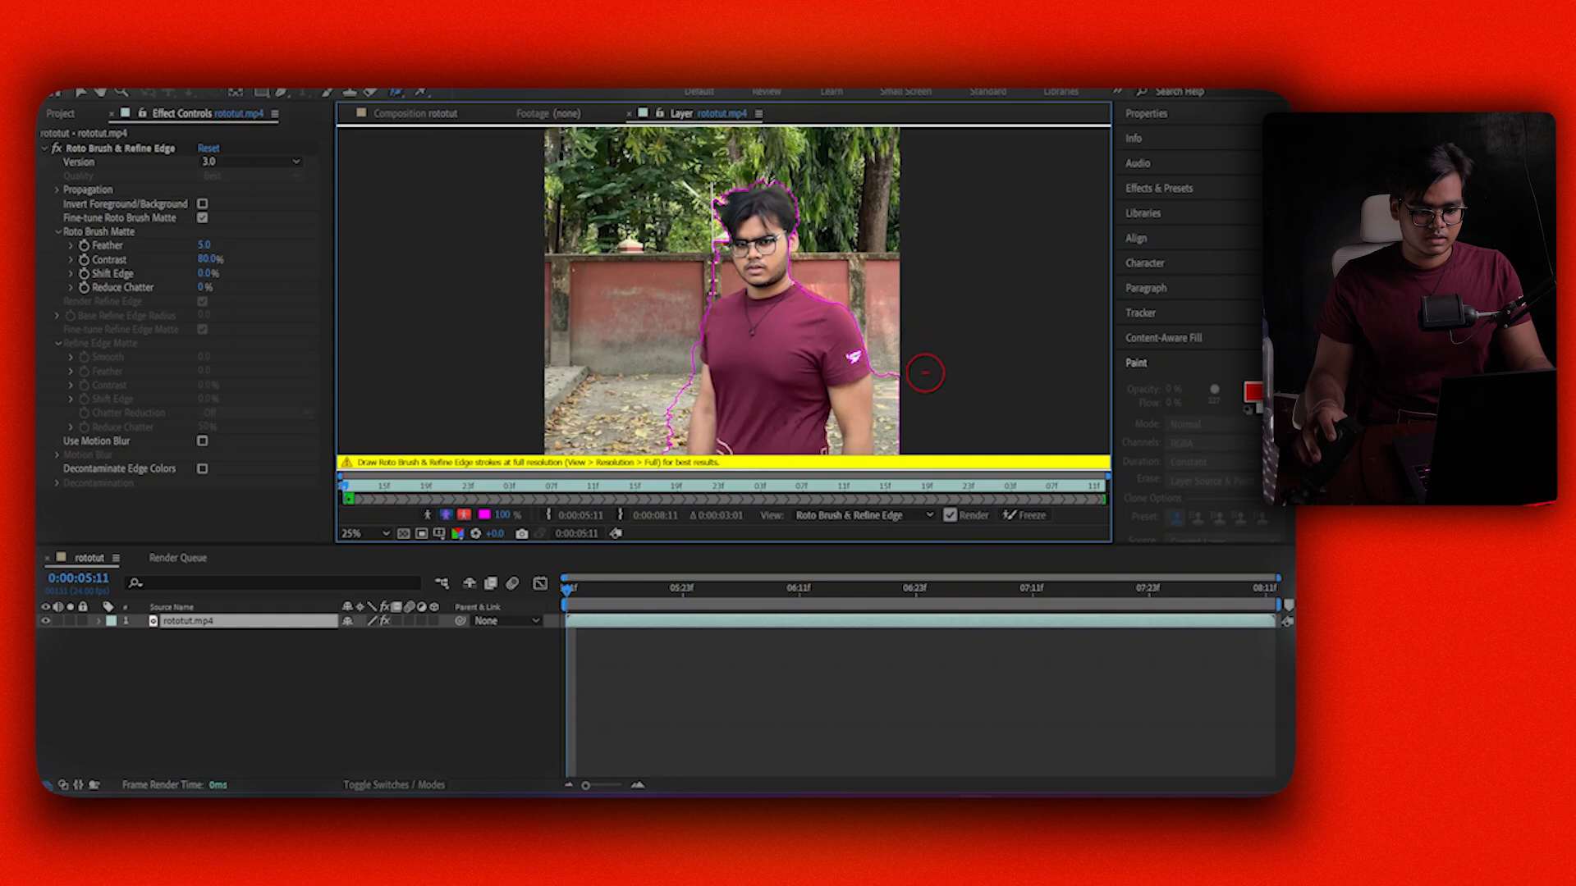
drag(925, 373, 823, 197)
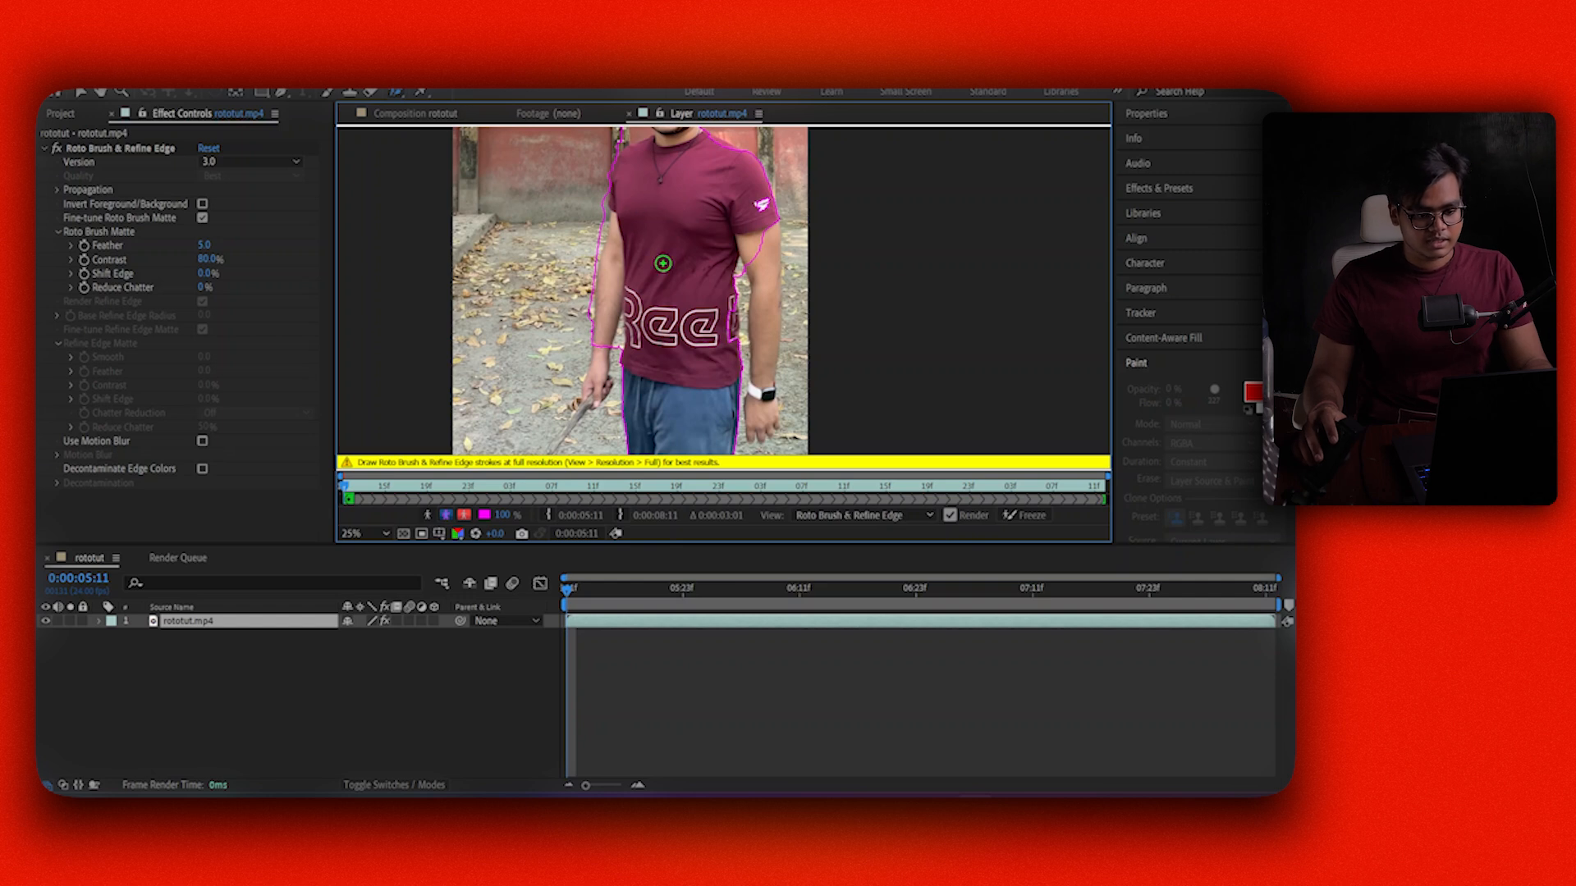
drag(759, 217, 764, 420)
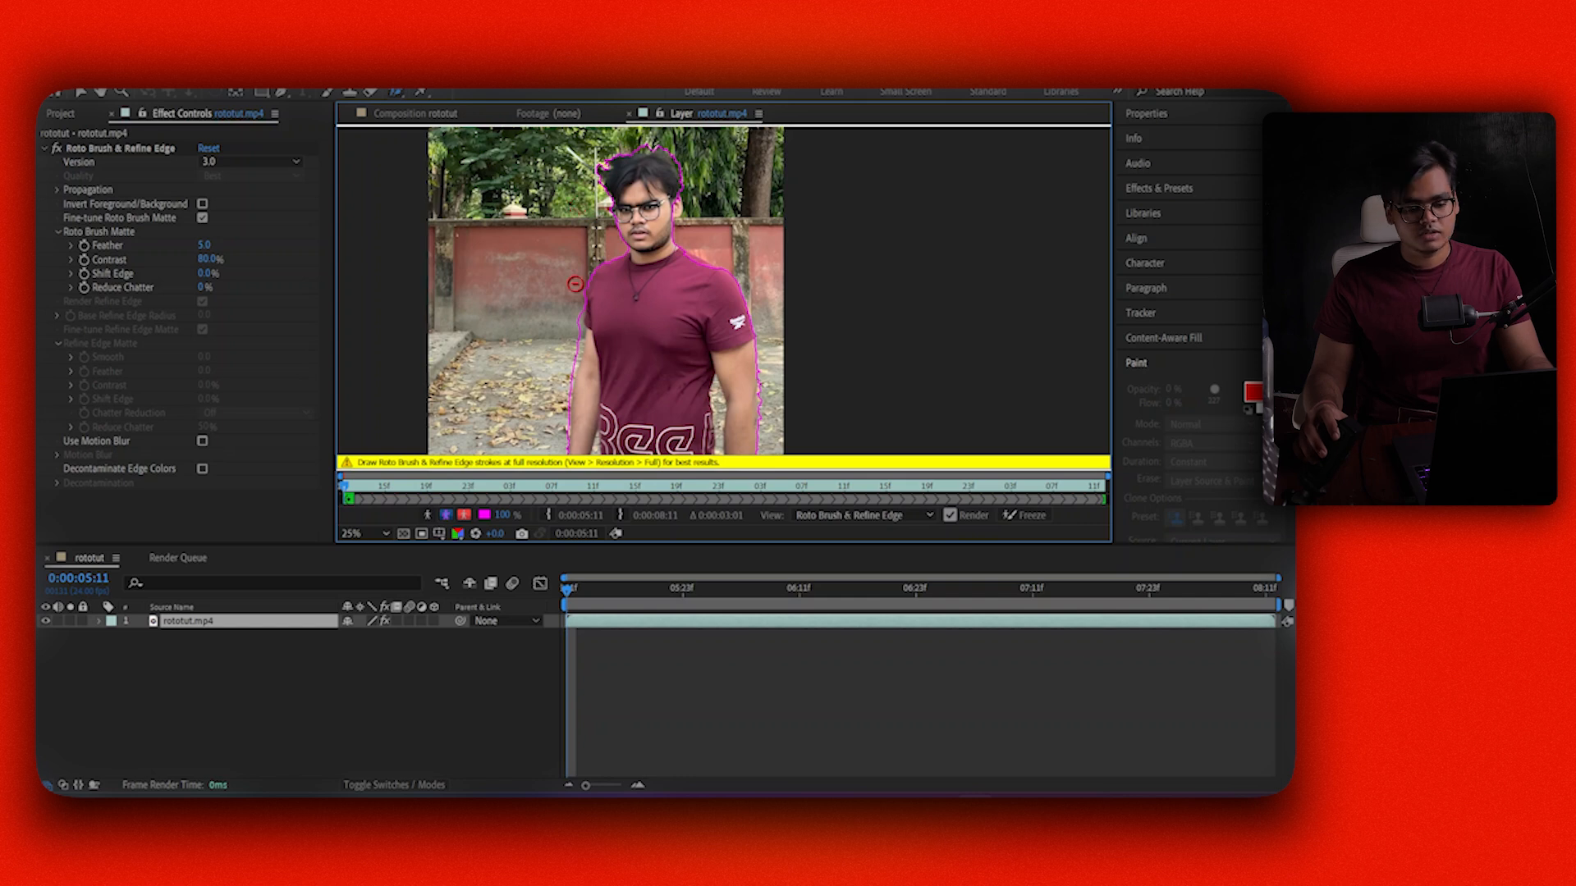
Subtract the background along the other arm and around the hand holding the stick from the Roto Brush selection.
mouse_move(567, 368)
mouse_down()
mouse_move(575, 334)
mouse_move(570, 391)
mouse_up()
scroll(632, 345, down, 5)
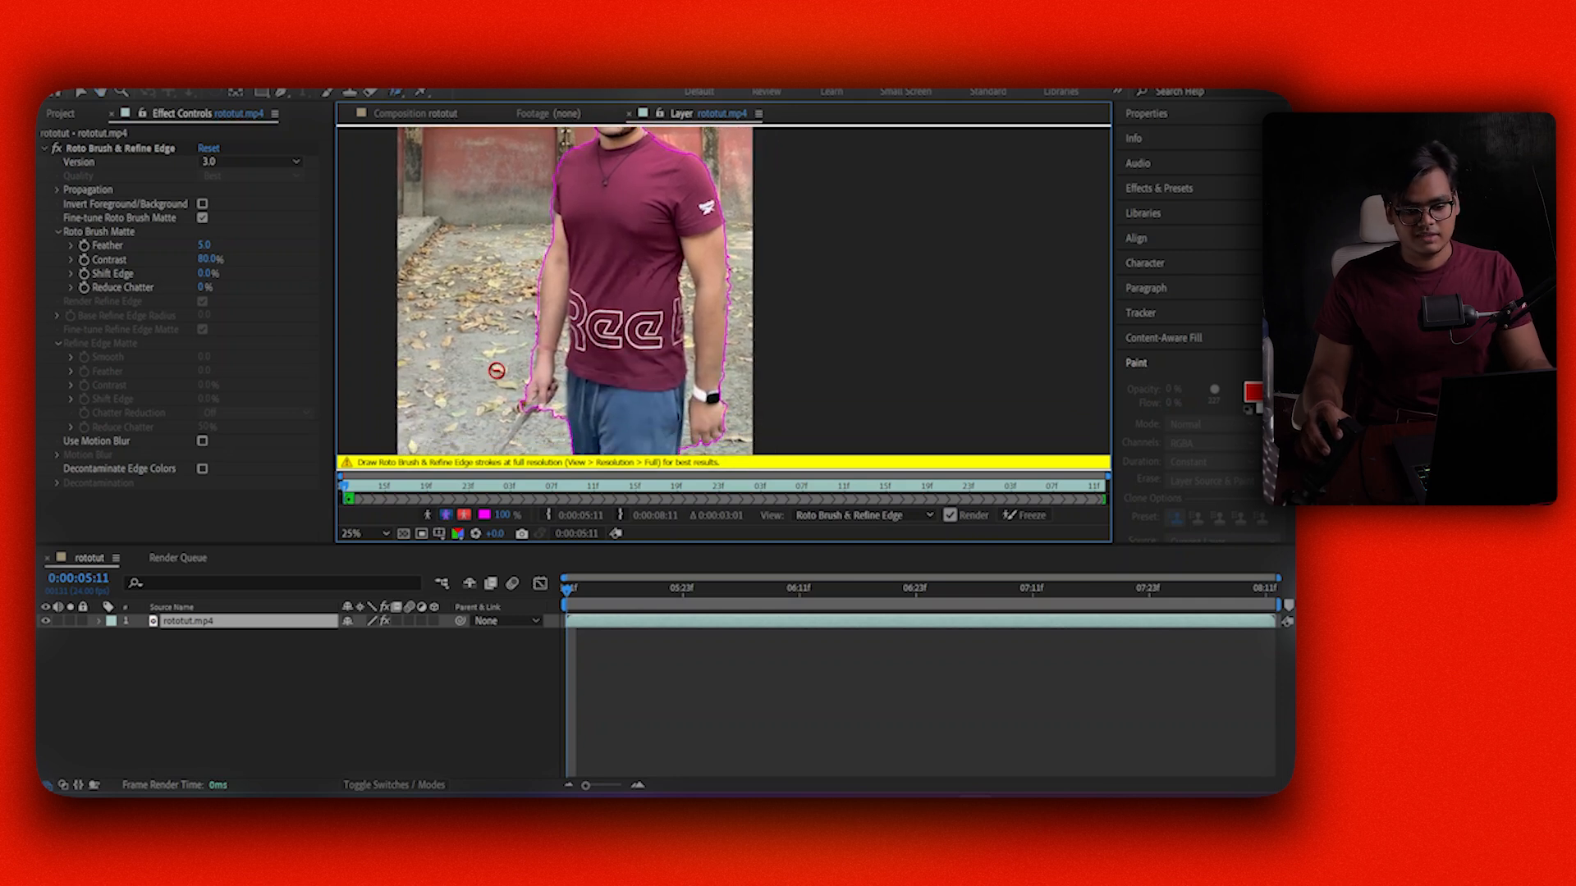
mouse_move(523, 338)
mouse_down()
mouse_move(526, 369)
mouse_move(595, 321)
mouse_up()
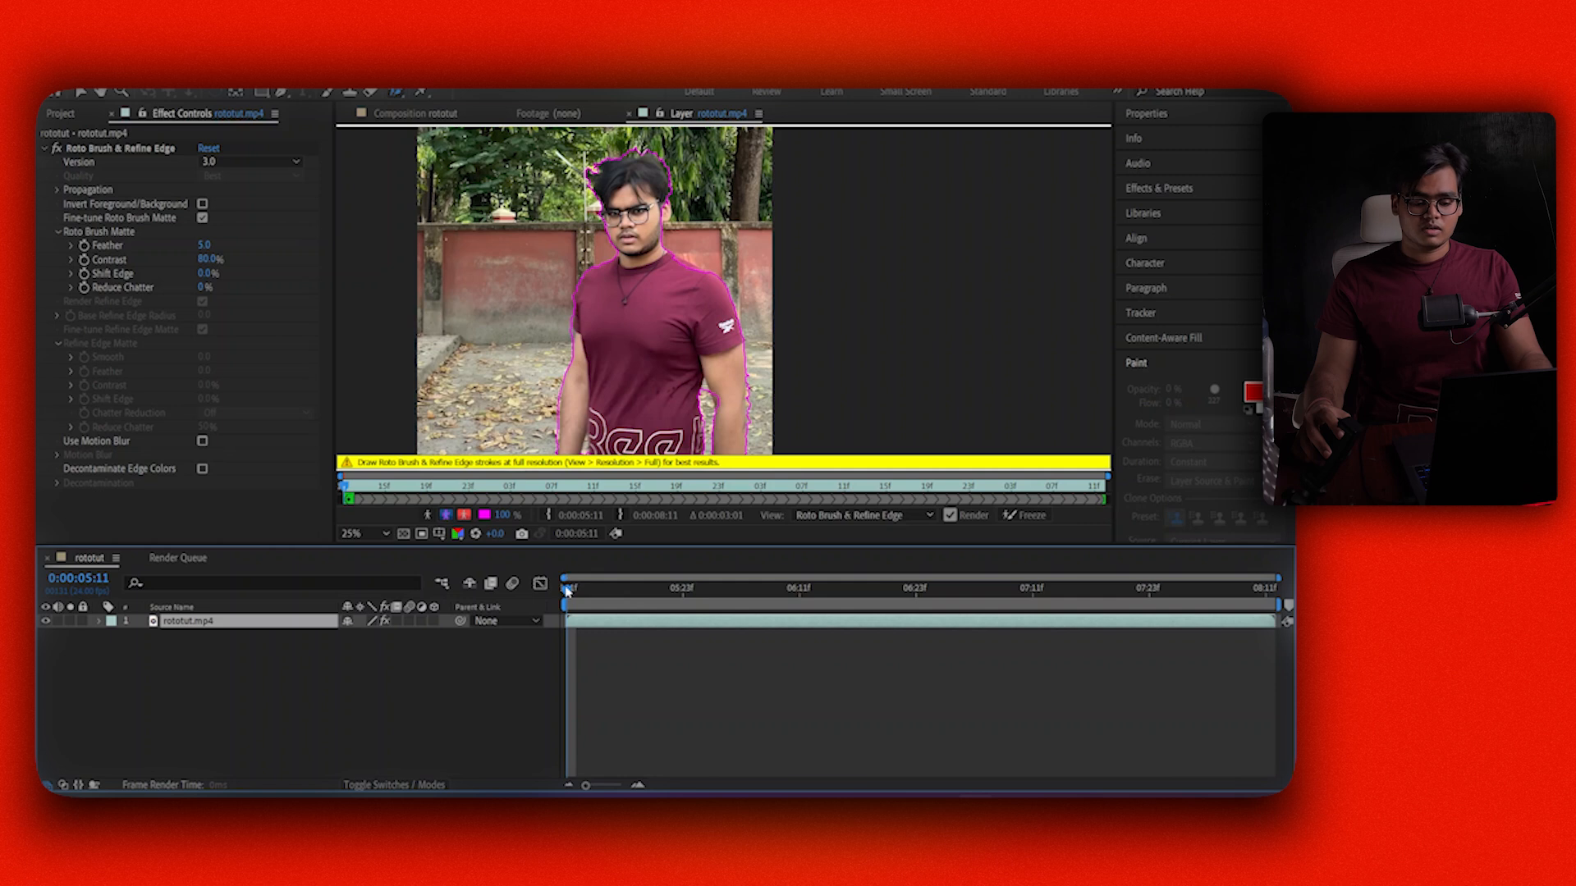
Propagate the Roto Brush selection through the whole clip up to 0:00:08:11.
drag(567, 594, 614, 594)
key(comma)
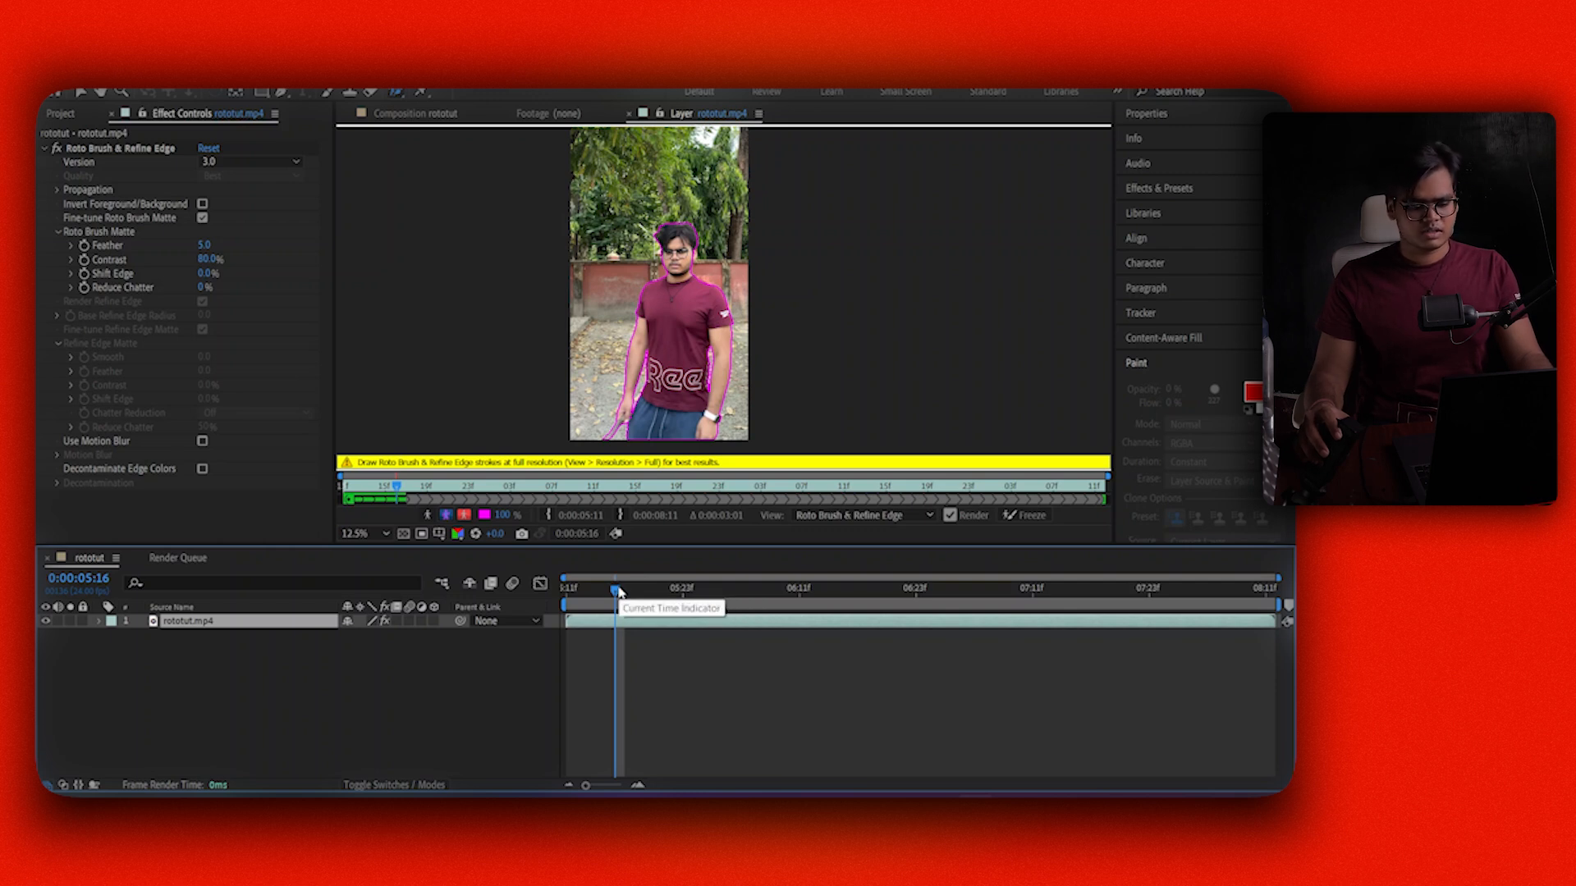
drag(618, 591, 1272, 603)
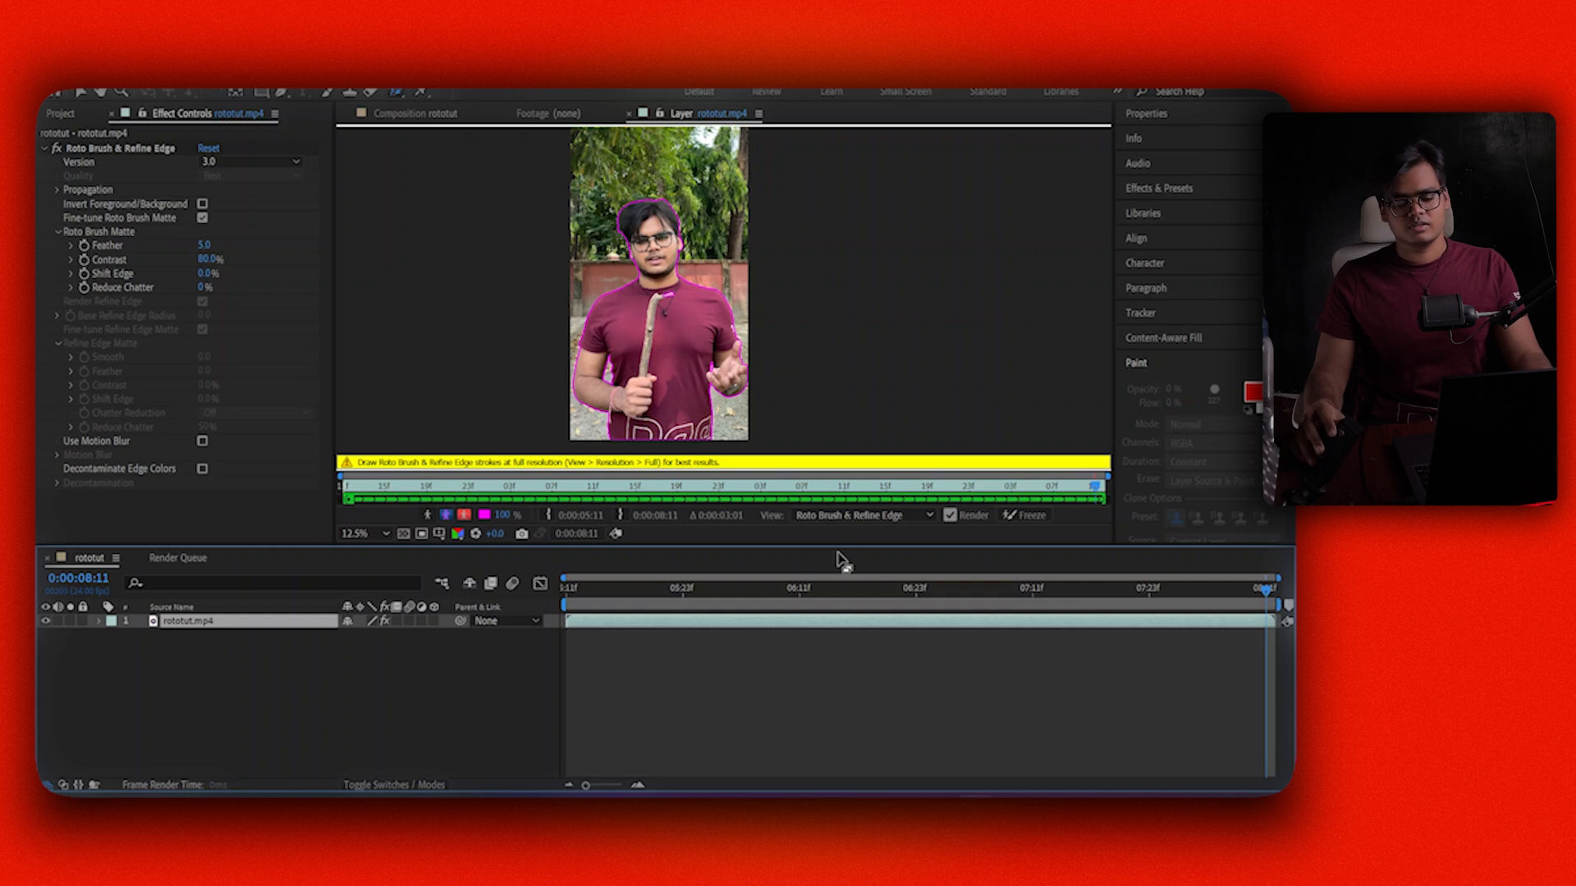
Freeze the Roto Brush result and check the man's cut-out in the rototut composition.
click(1029, 515)
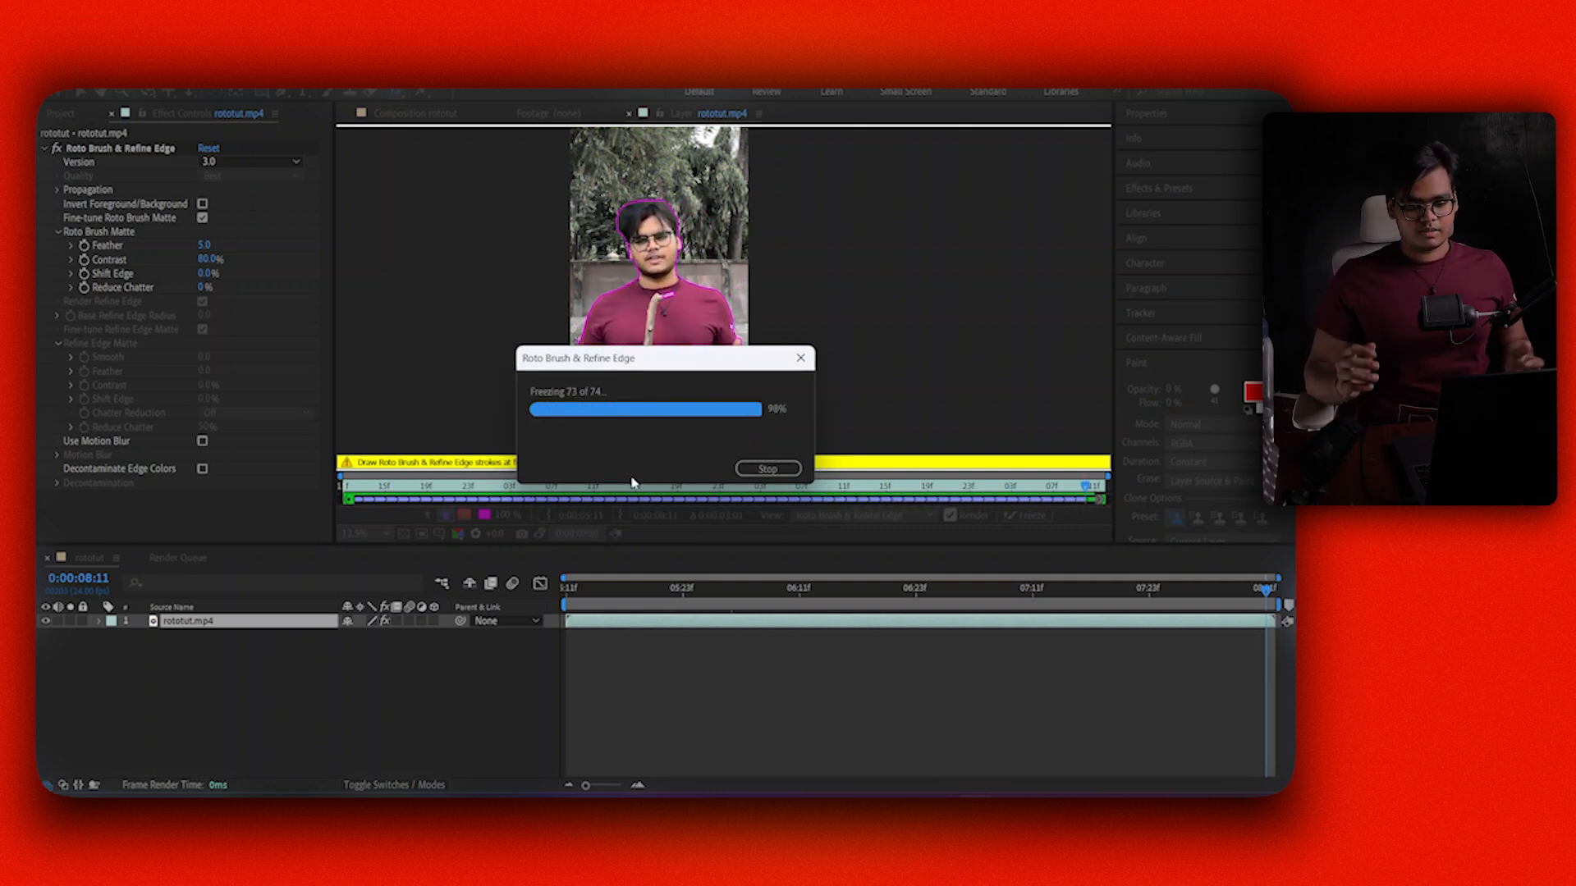
click(436, 115)
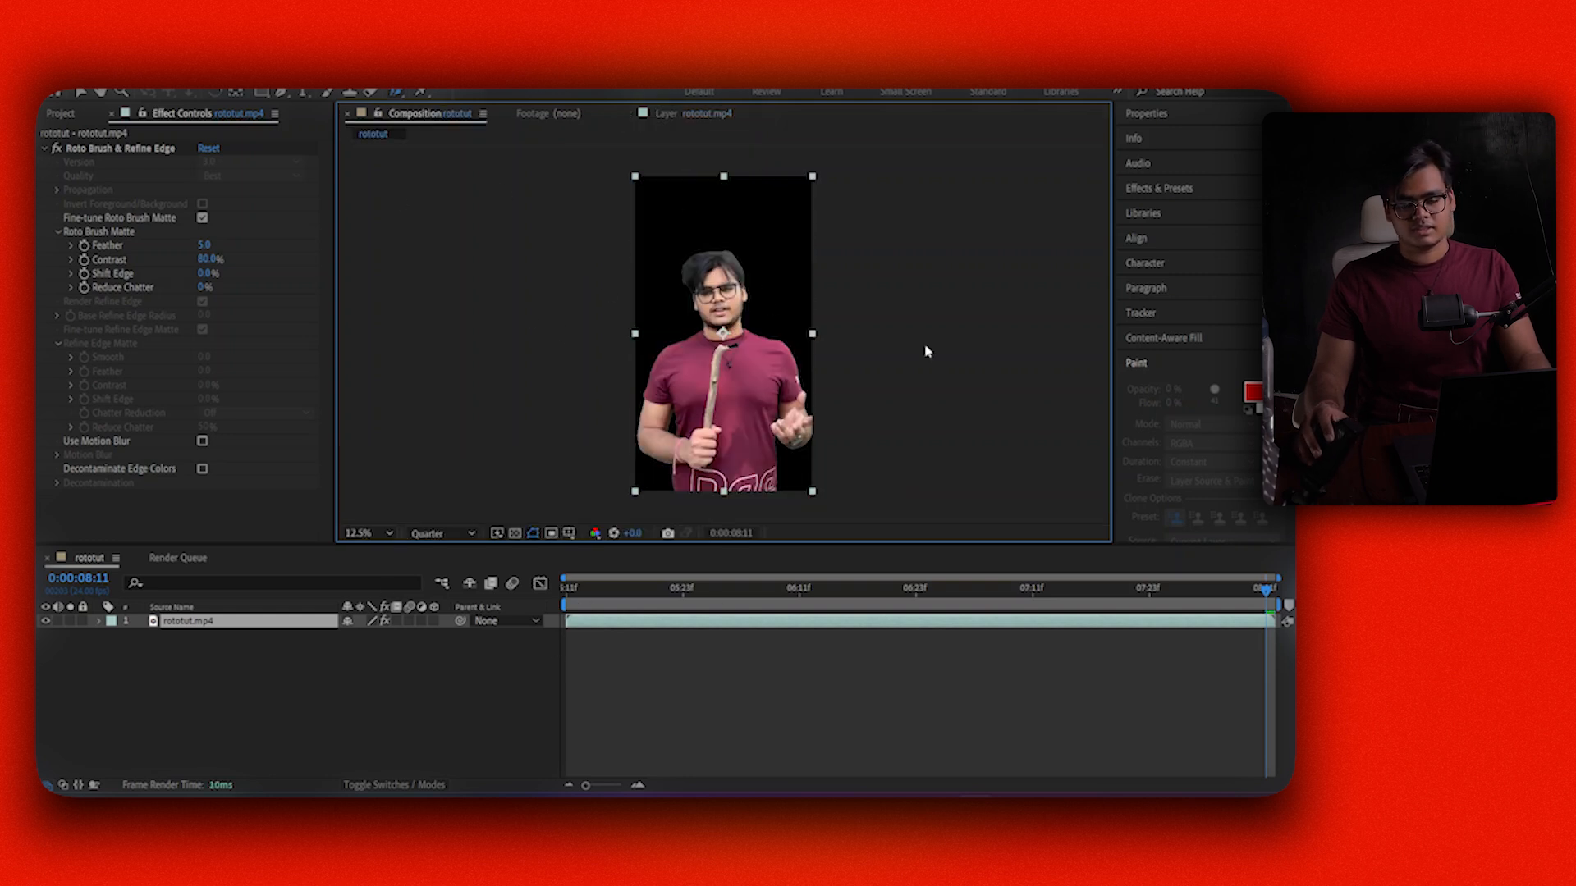
drag(587, 601, 635, 591)
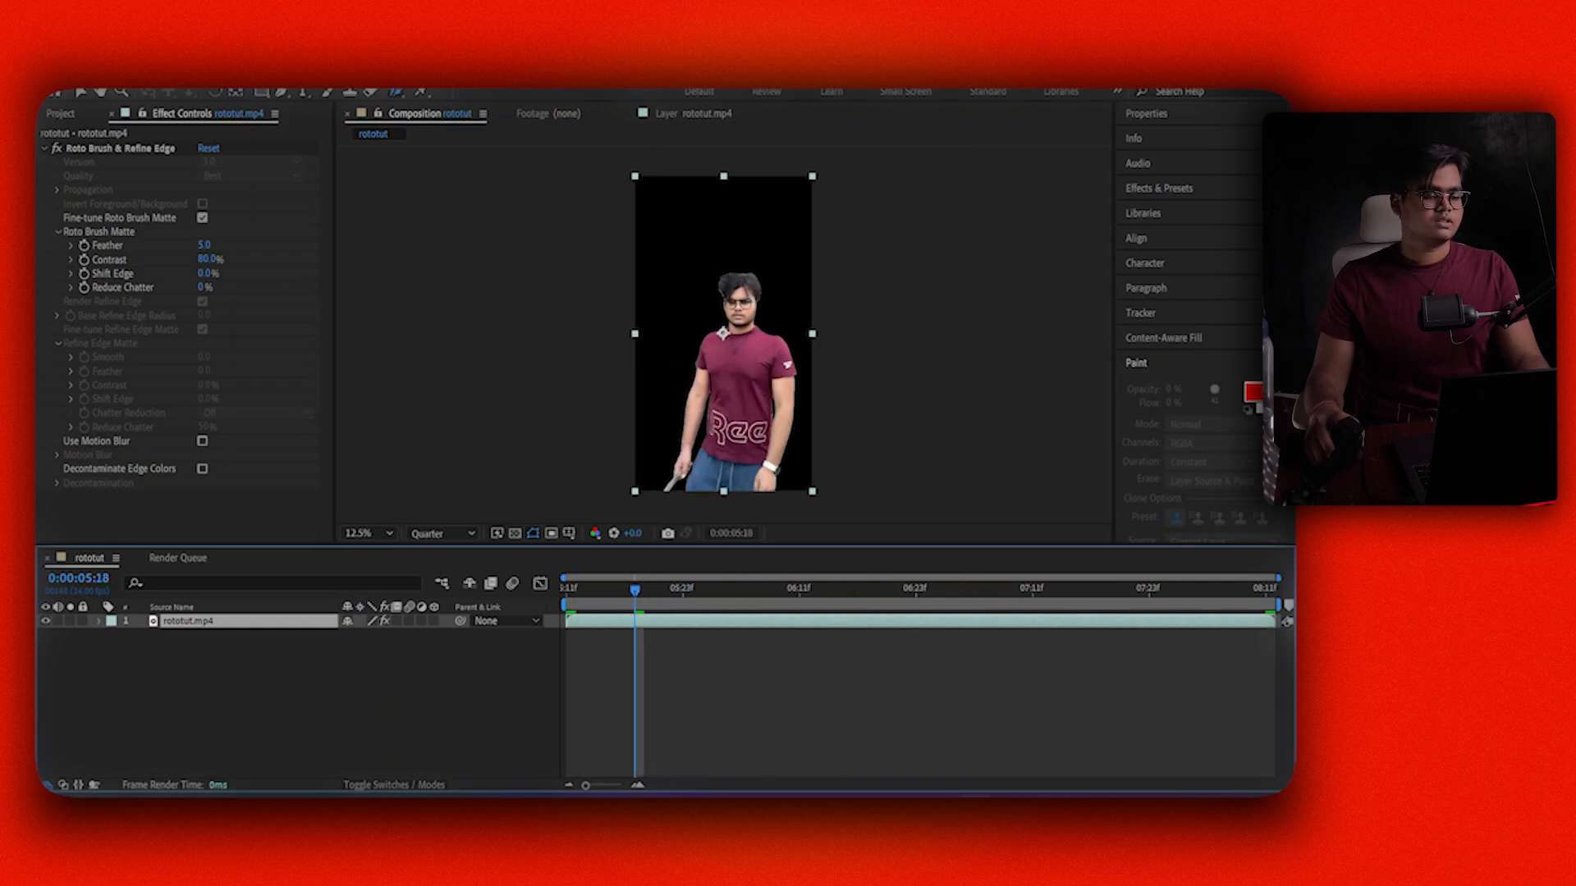
Add the rototut composition to the render queue.
key(alt+f)
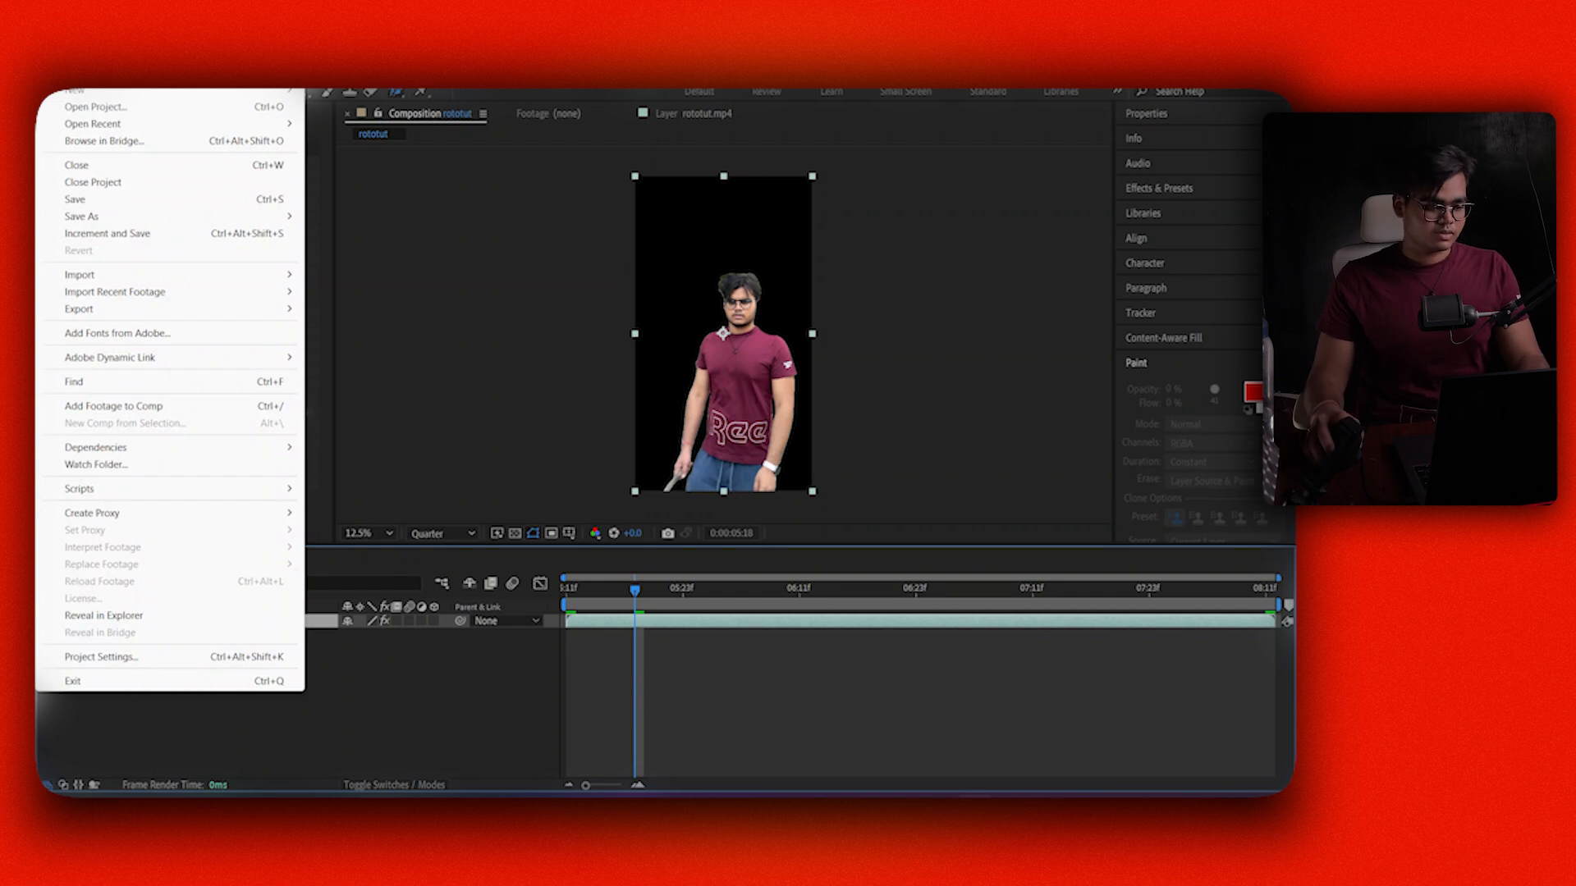
mouse_move(263, 310)
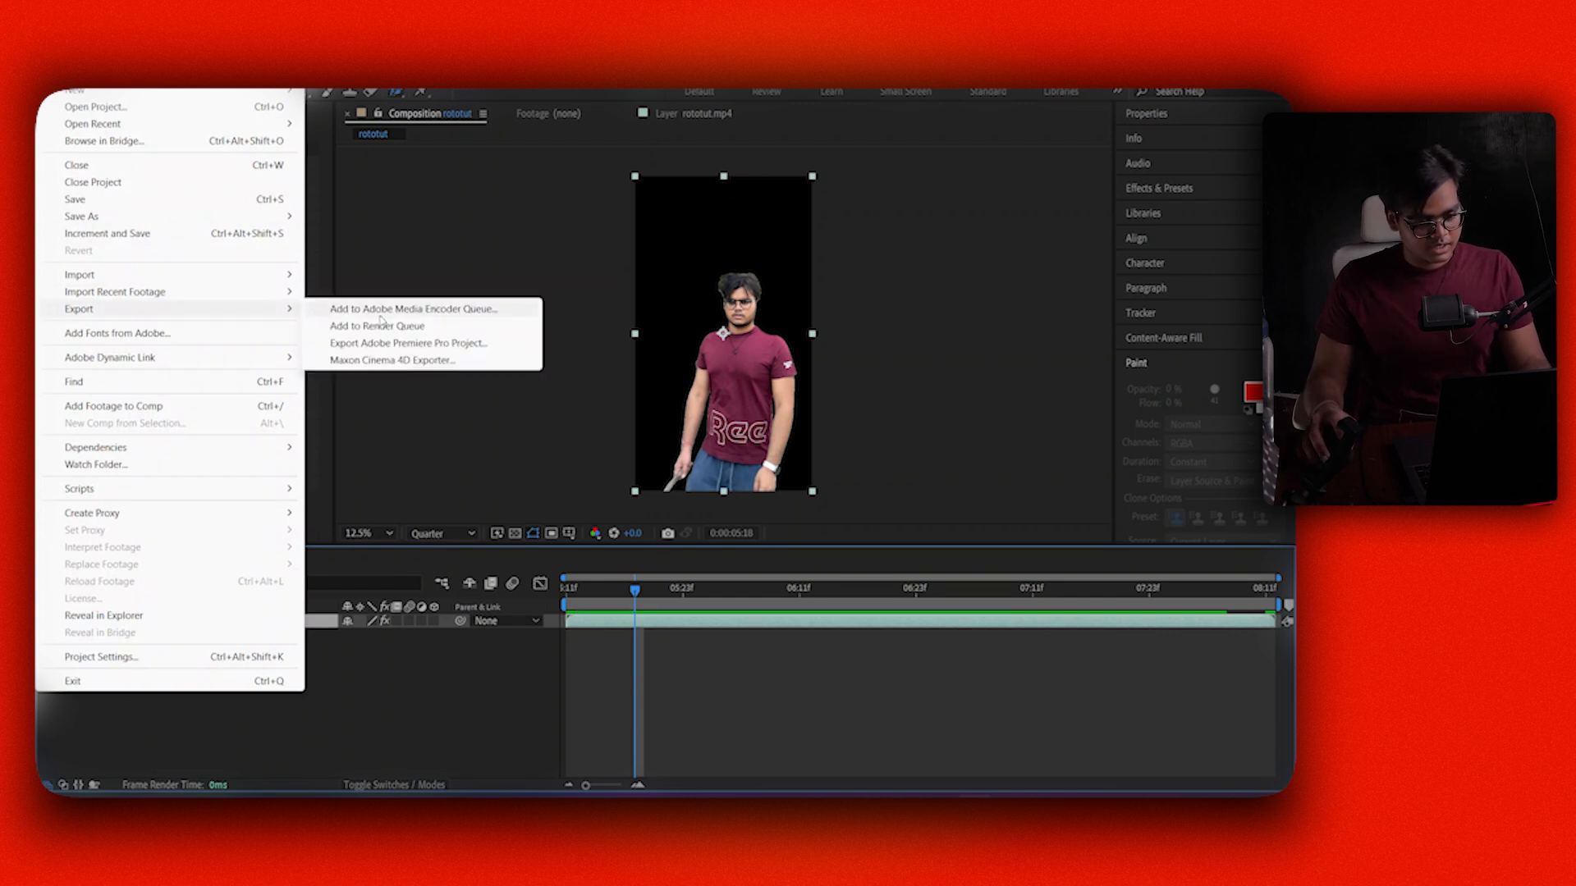
click(385, 327)
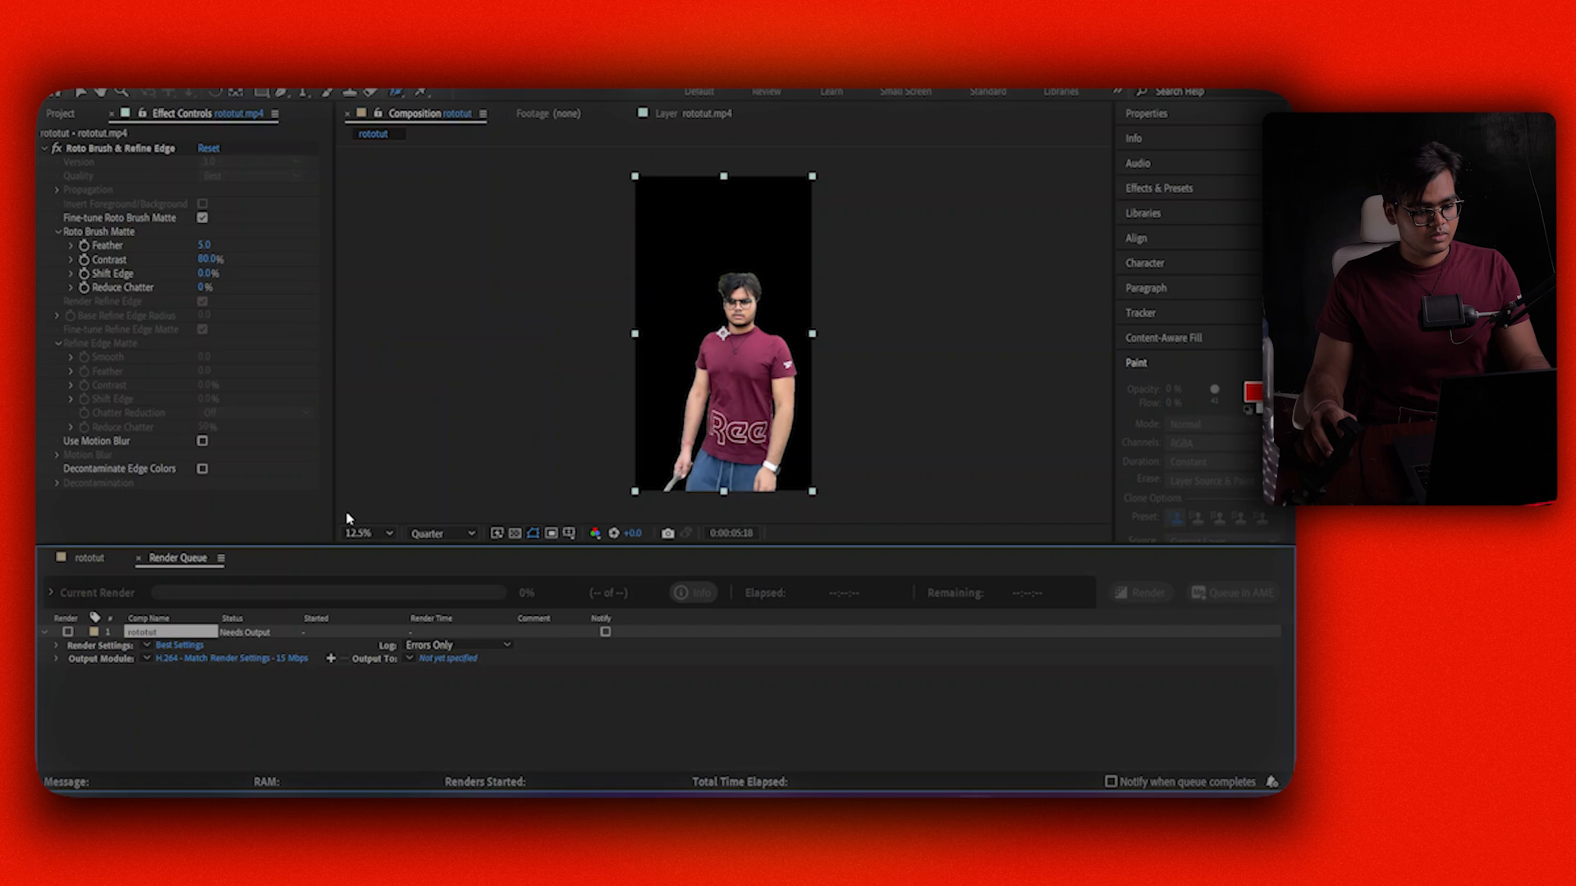
Set the render item's output module to QuickTime format with RGB + Alpha channels and no post-render action.
click(198, 659)
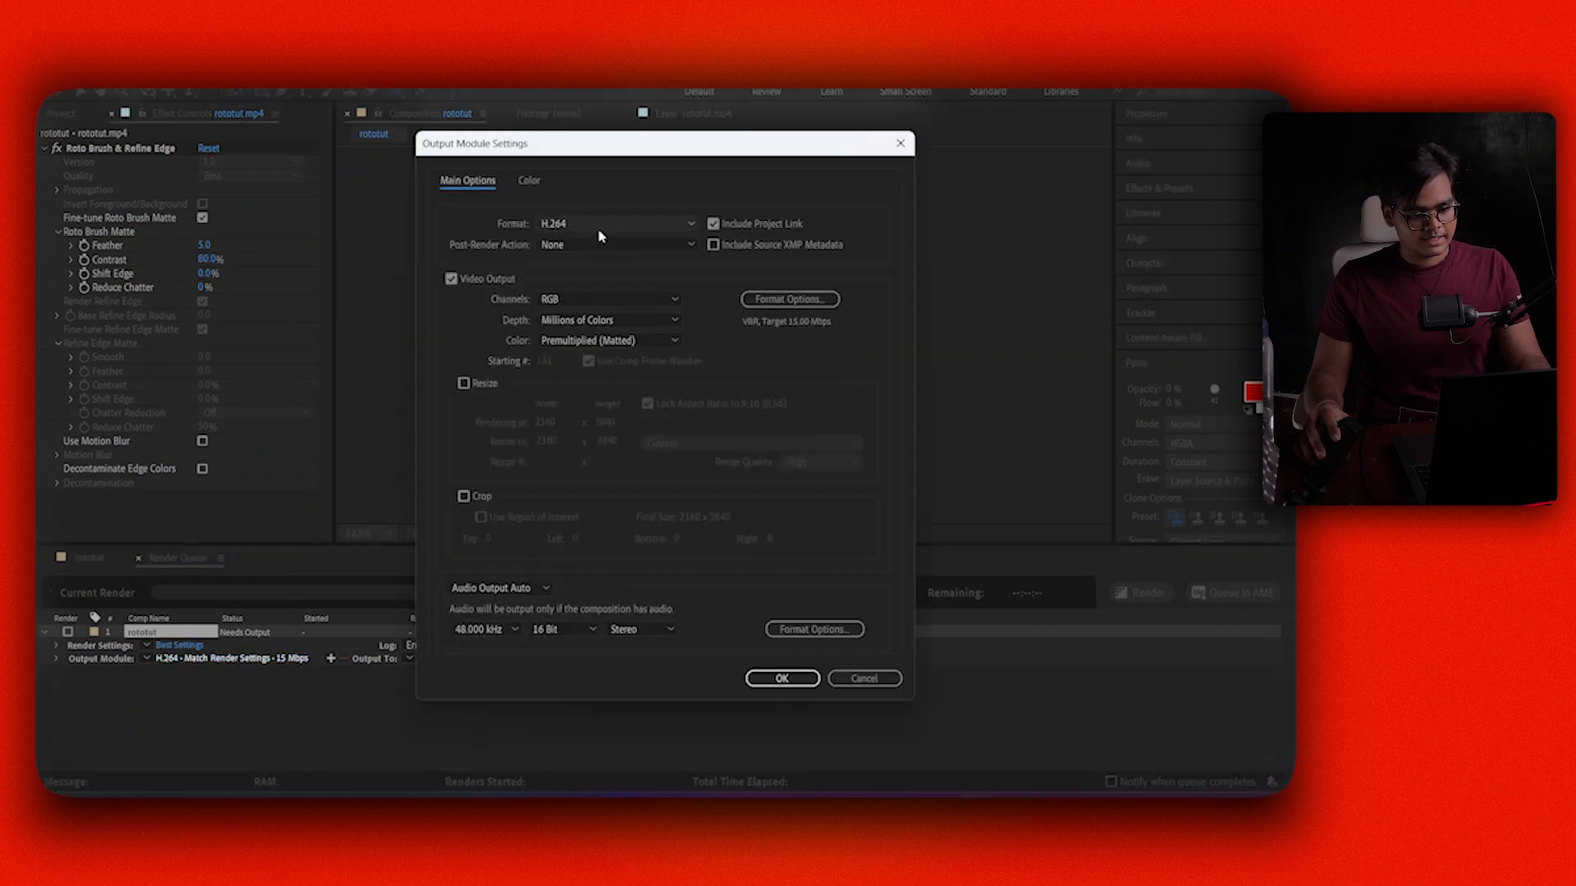
click(598, 228)
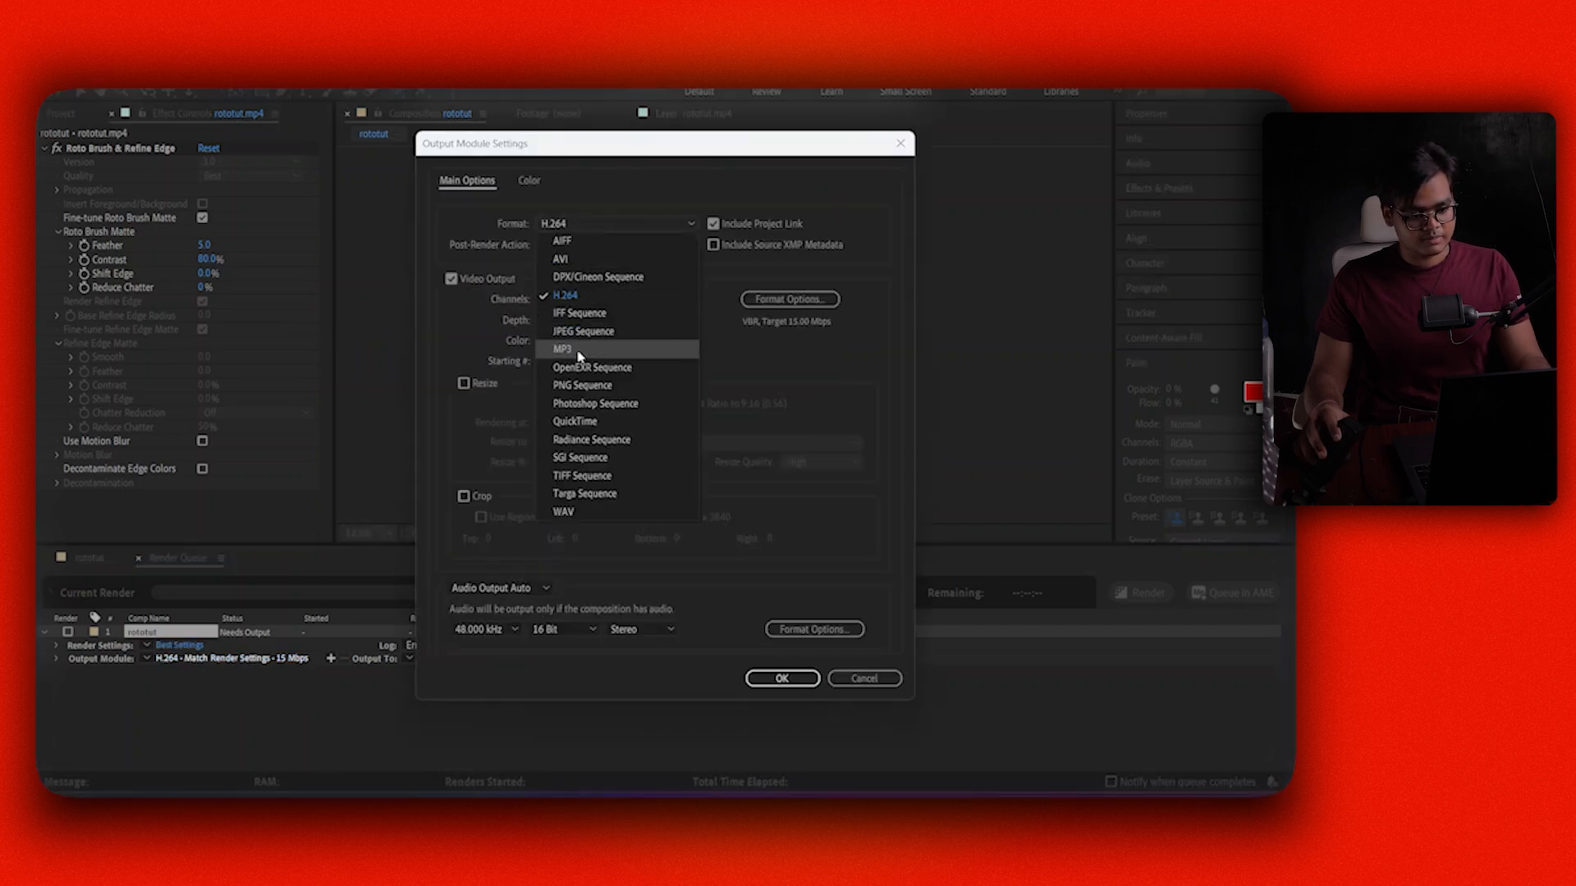
click(577, 424)
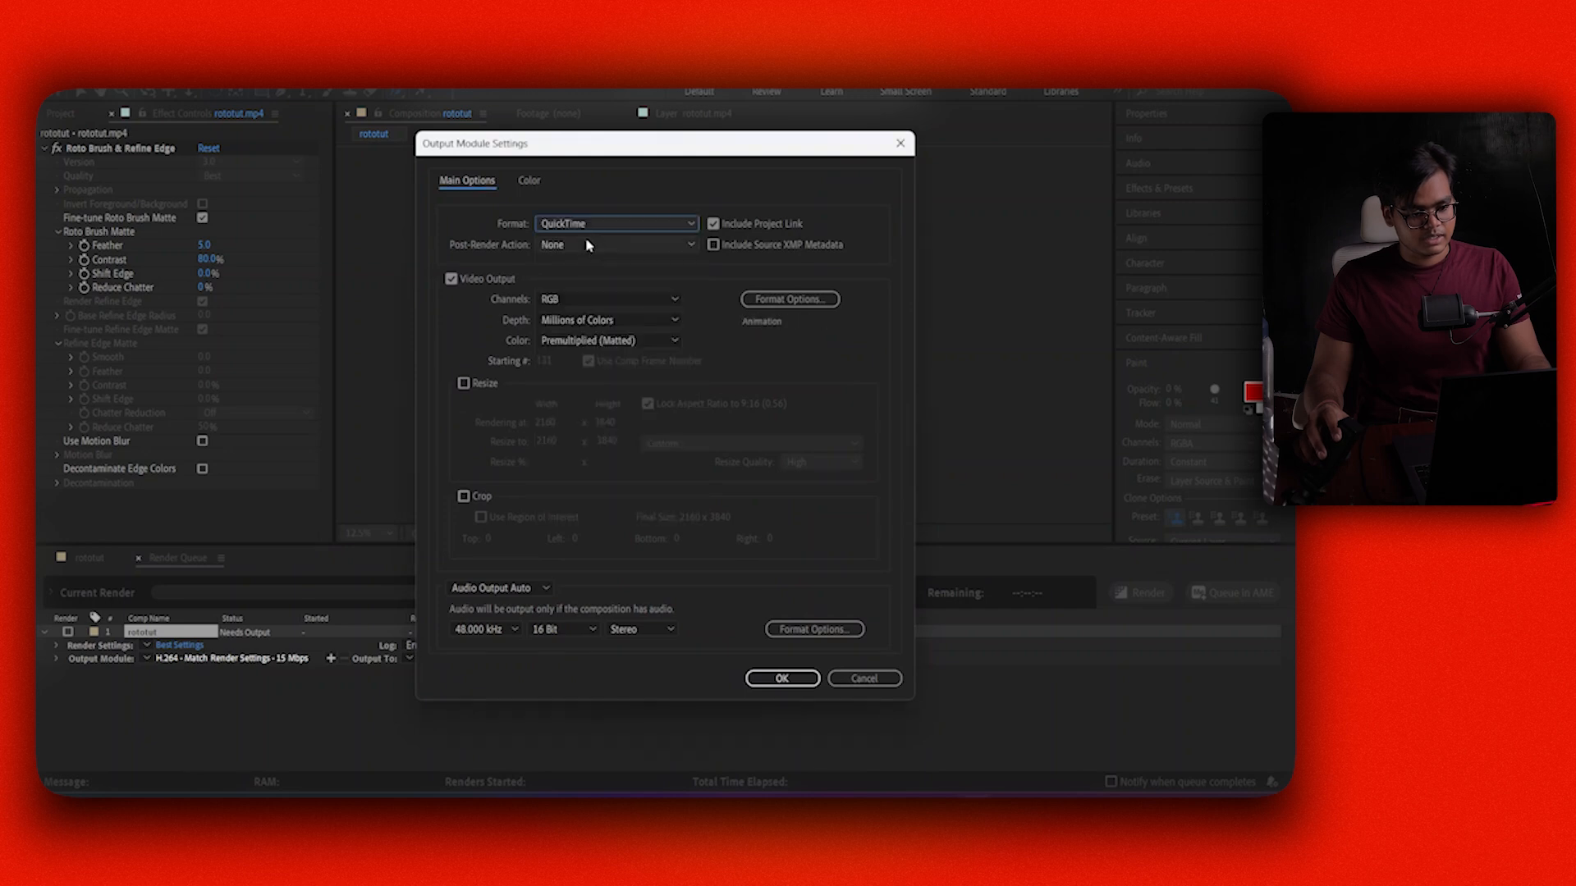
click(603, 244)
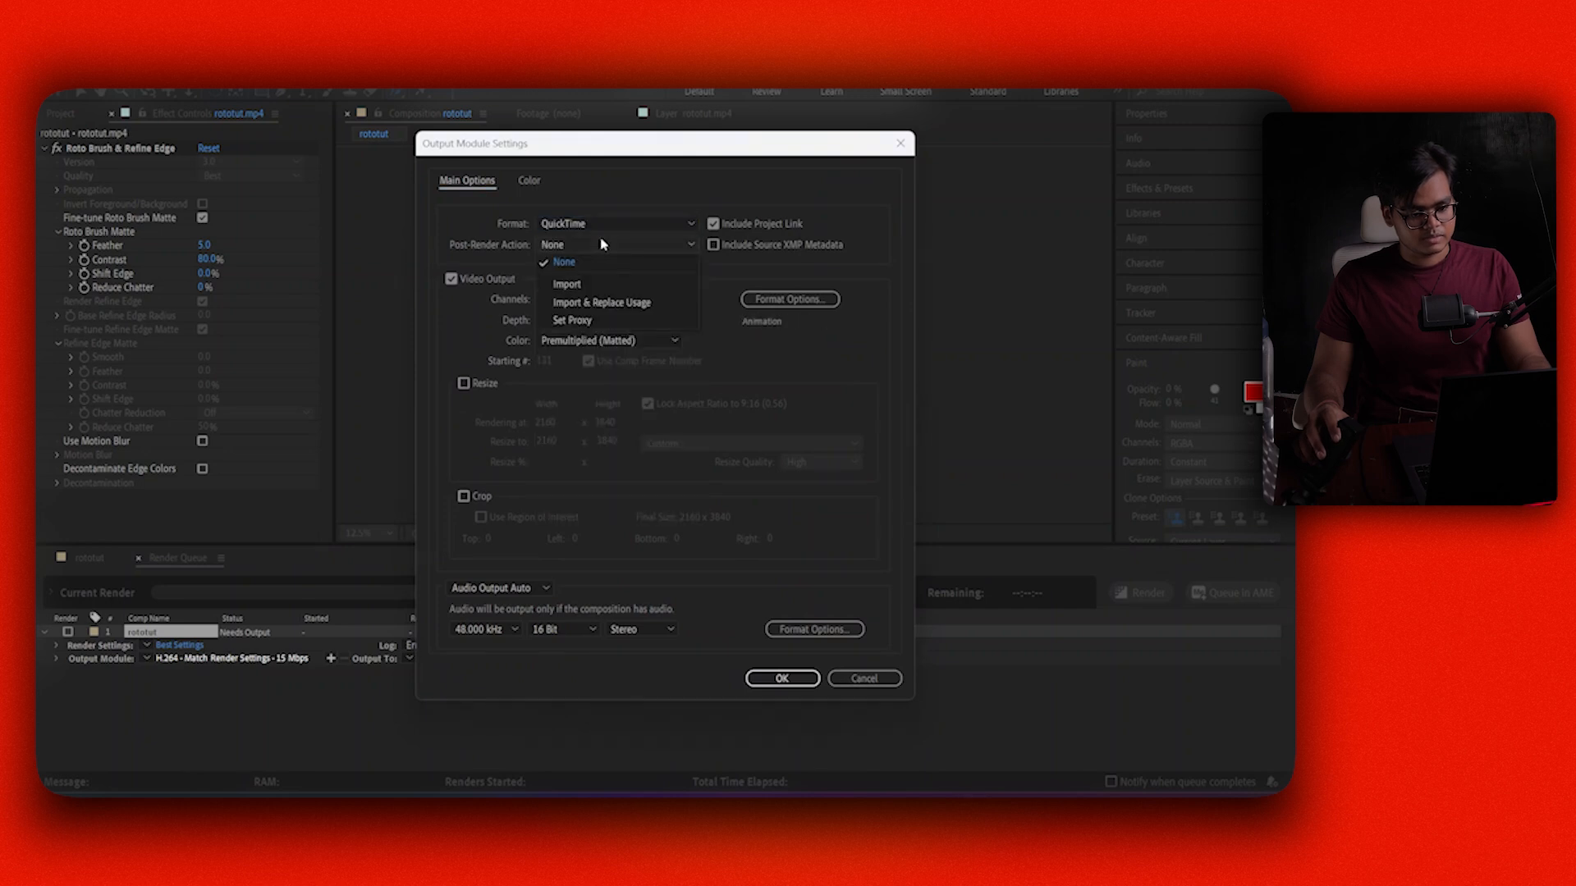
click(503, 242)
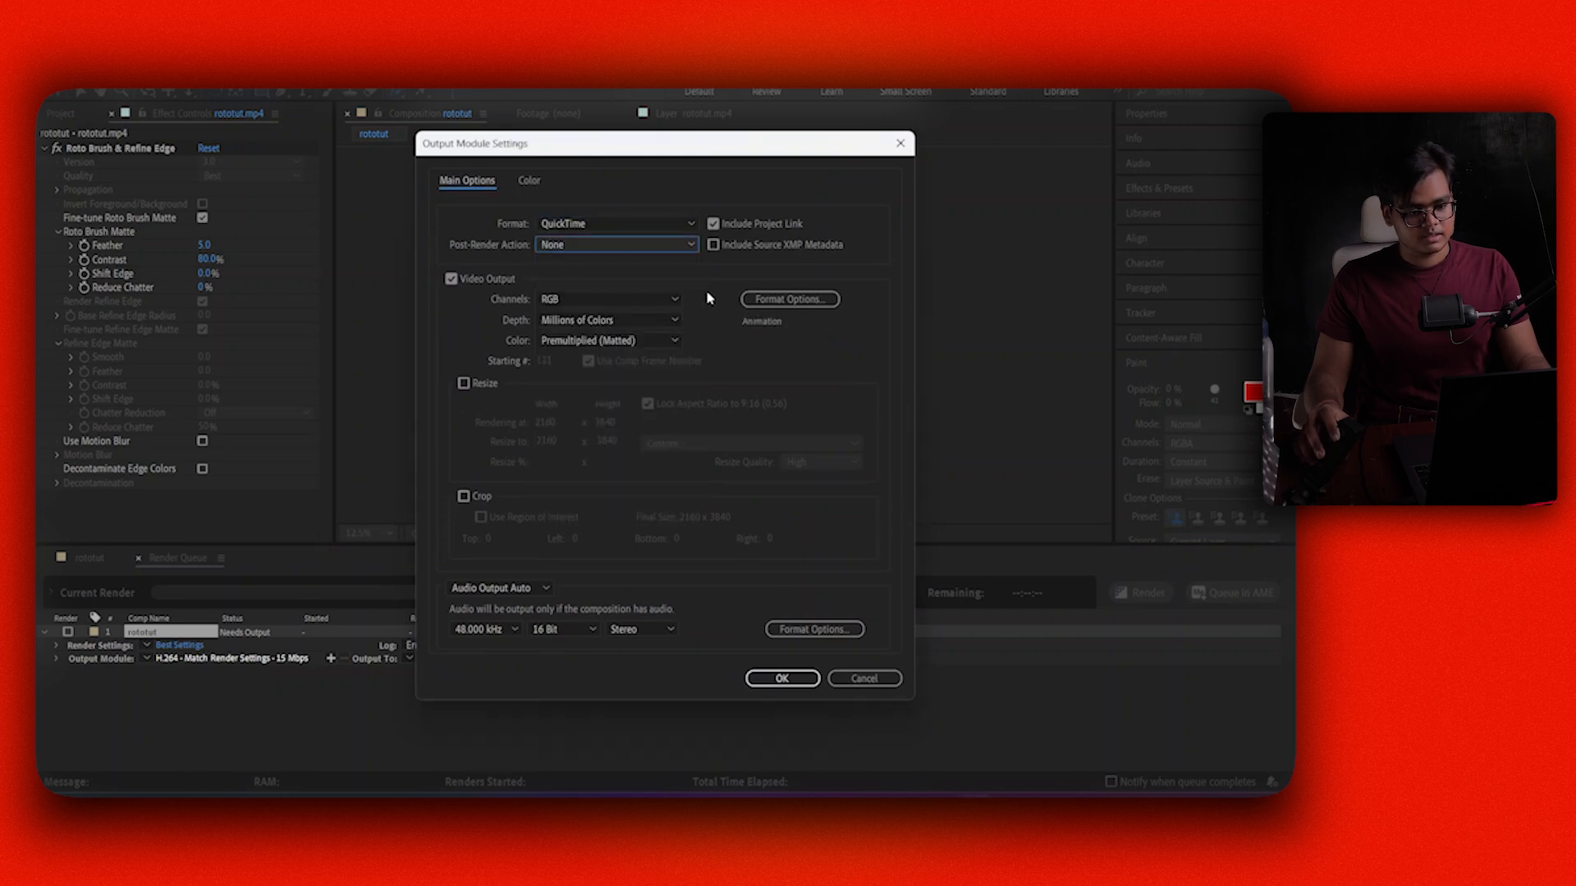
click(656, 302)
click(631, 352)
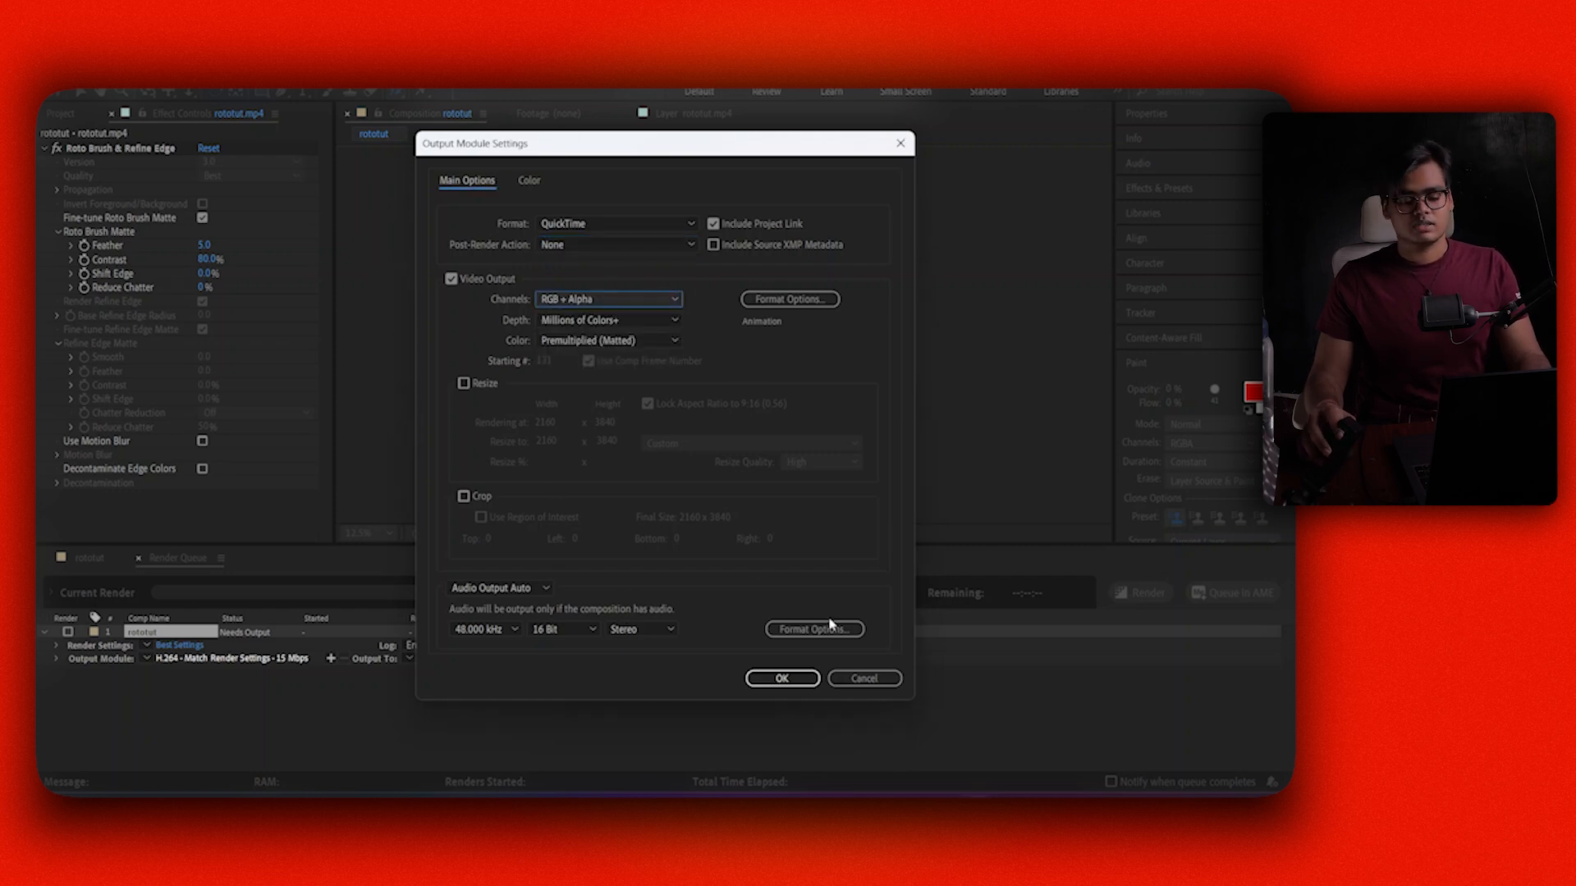
click(804, 682)
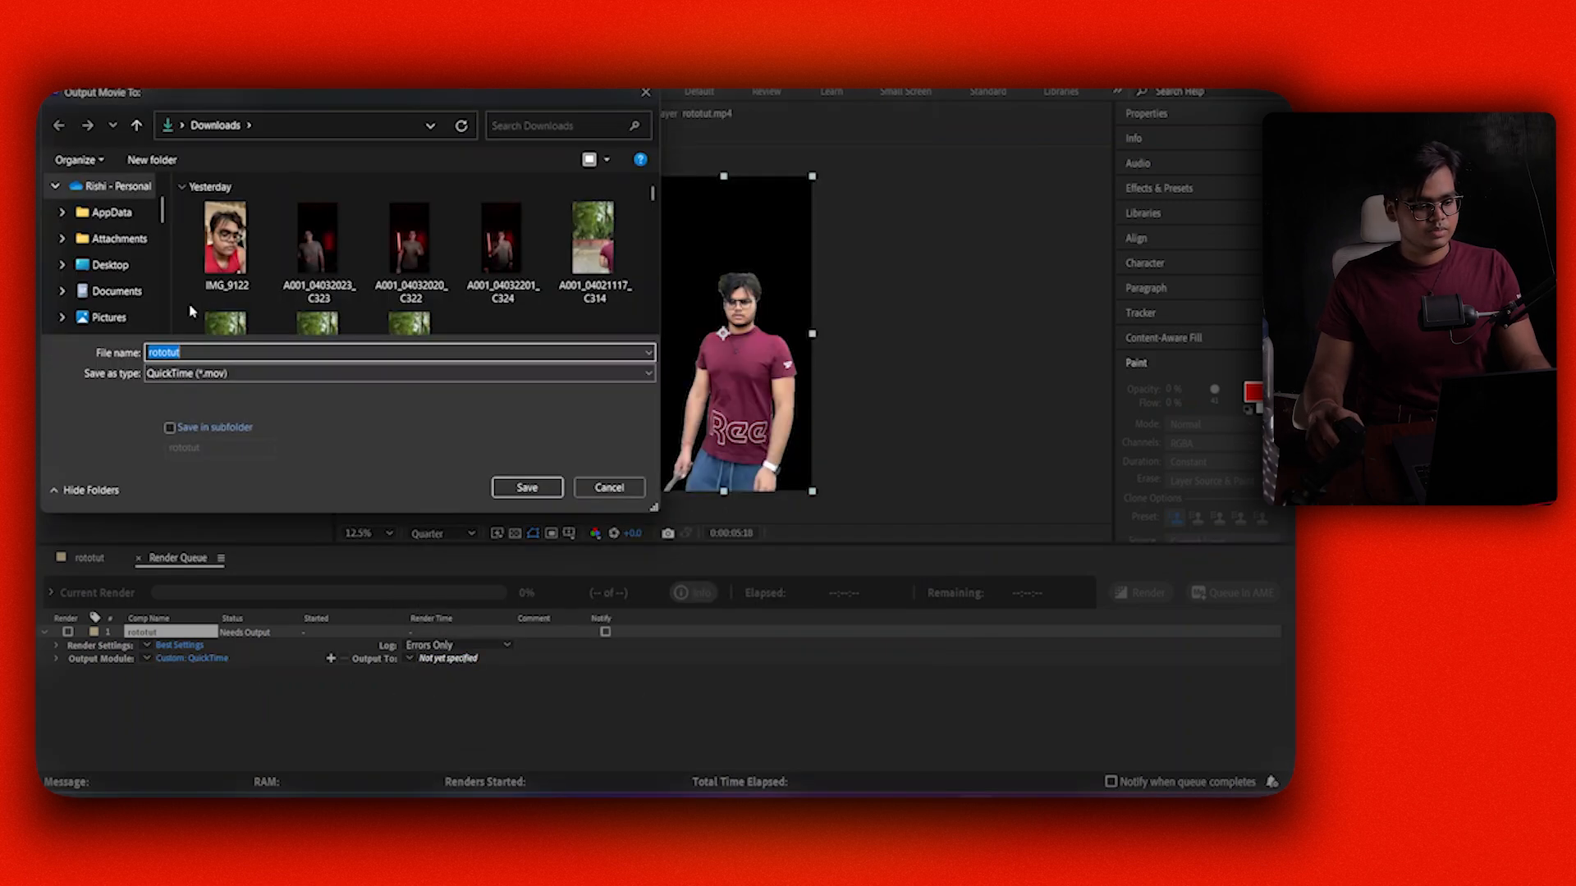
Name the output movie fina in the Downloads folder and render it.
text(fina)
key(Return)
click(1168, 594)
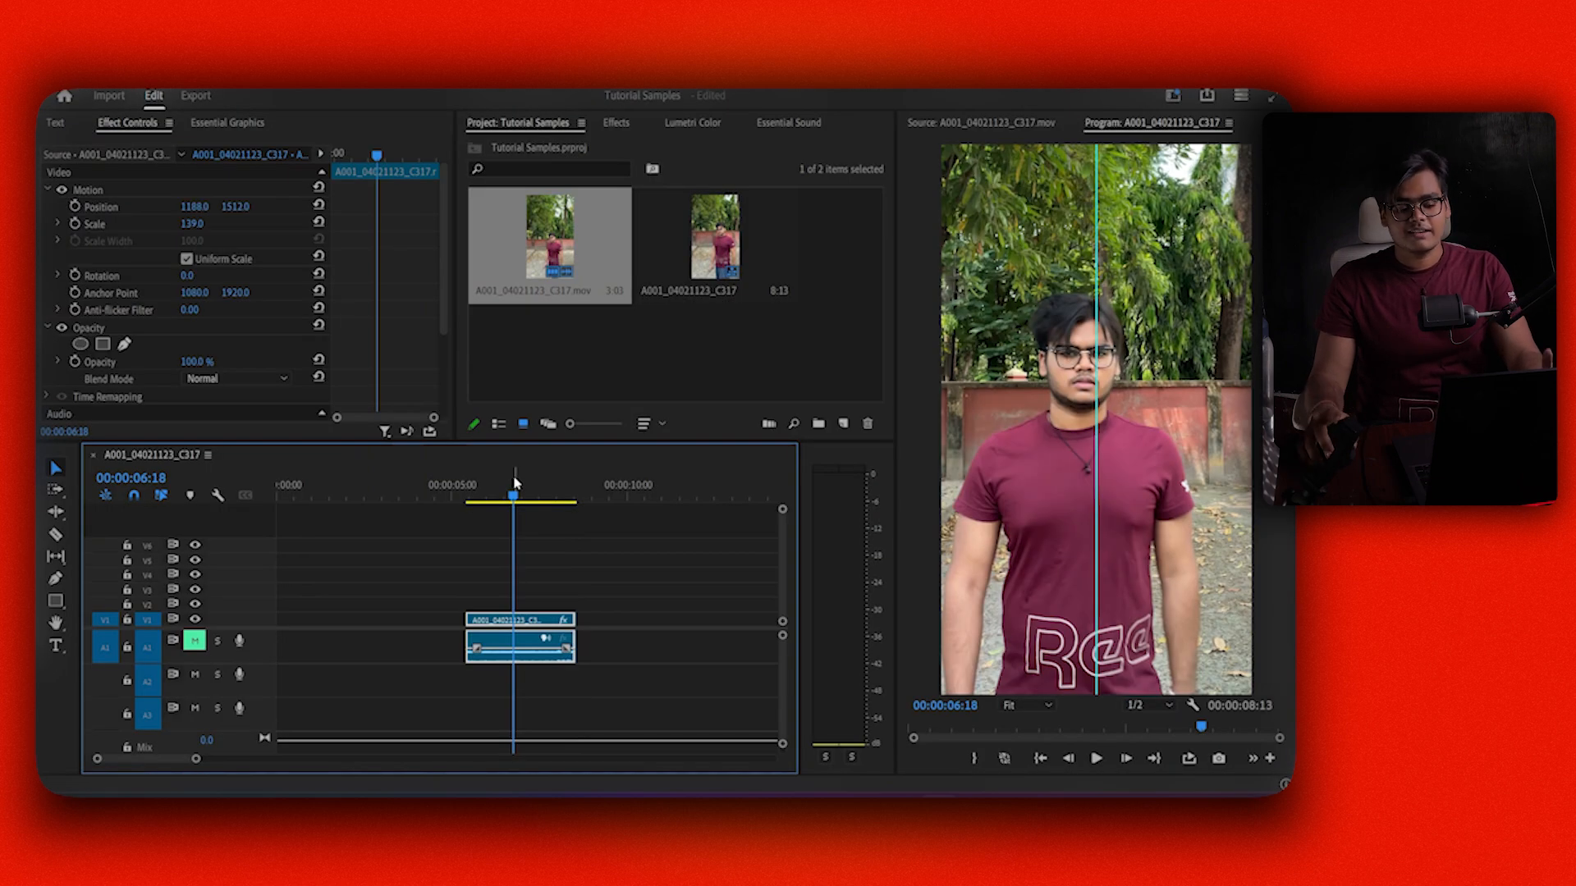
In Premiere Pro, move the playhead to the clip's start and import the fina video from Downloads into the Tutorial Samples project.
drag(513, 485, 468, 484)
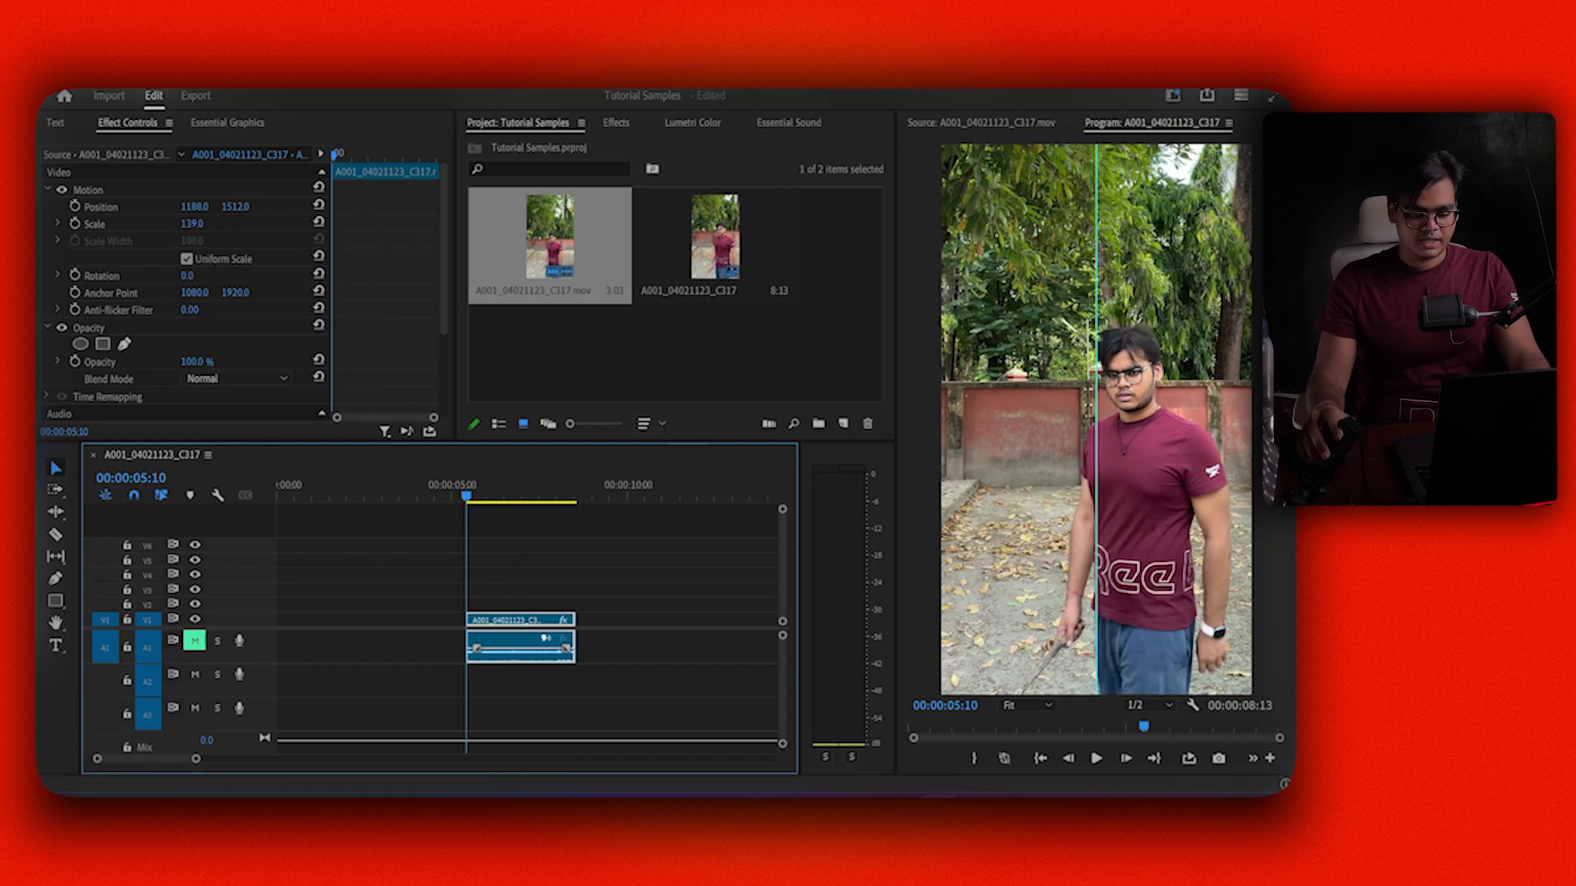
click(790, 792)
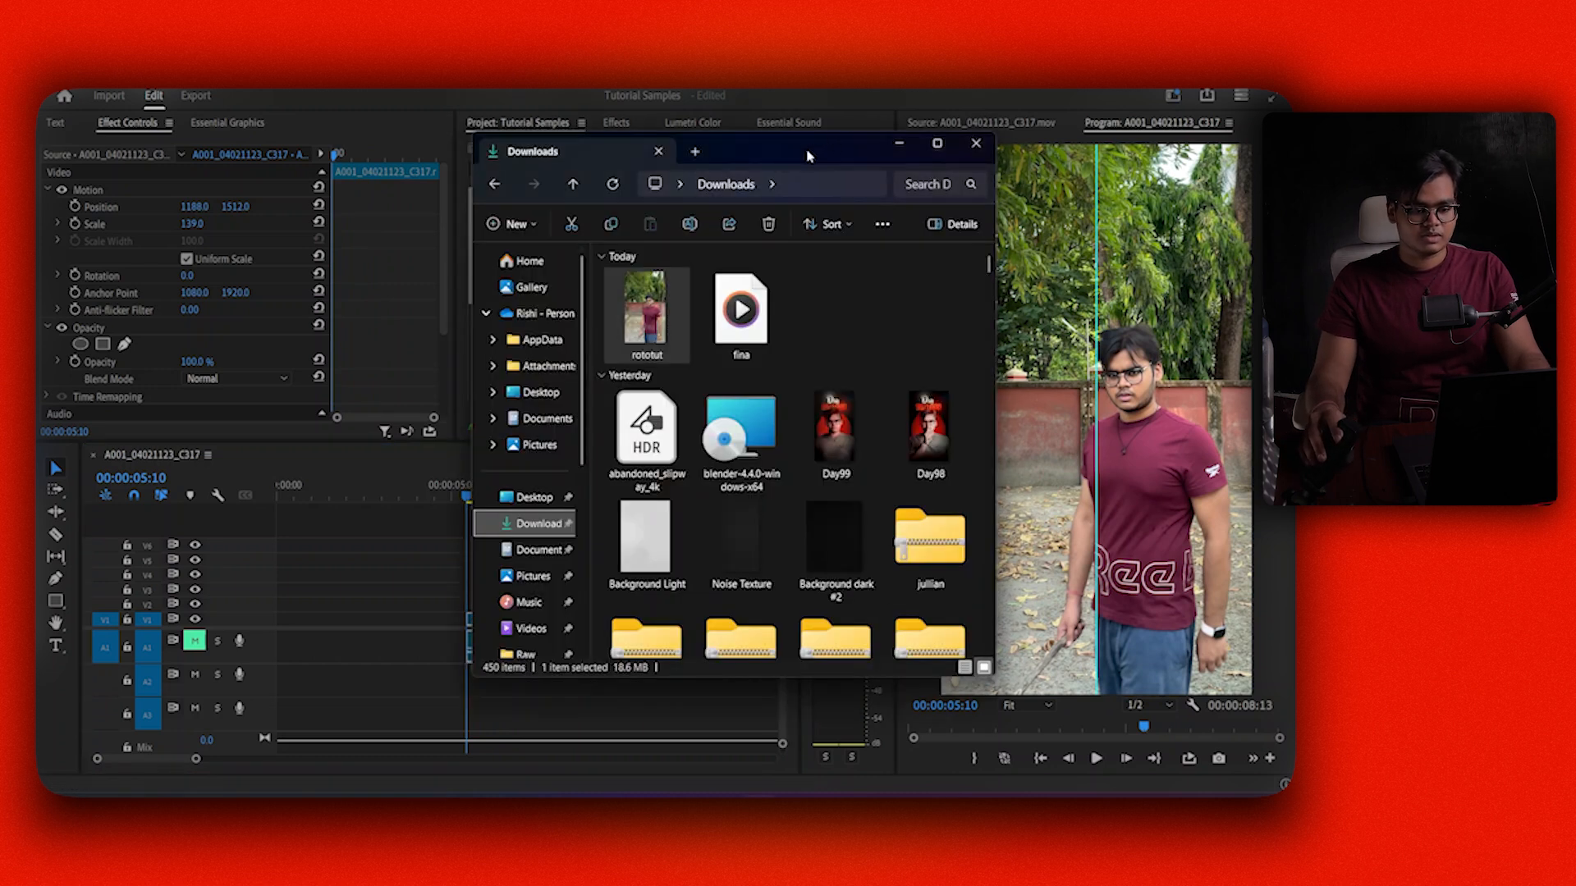
drag(808, 152, 1029, 146)
drag(867, 304, 599, 320)
click(1120, 136)
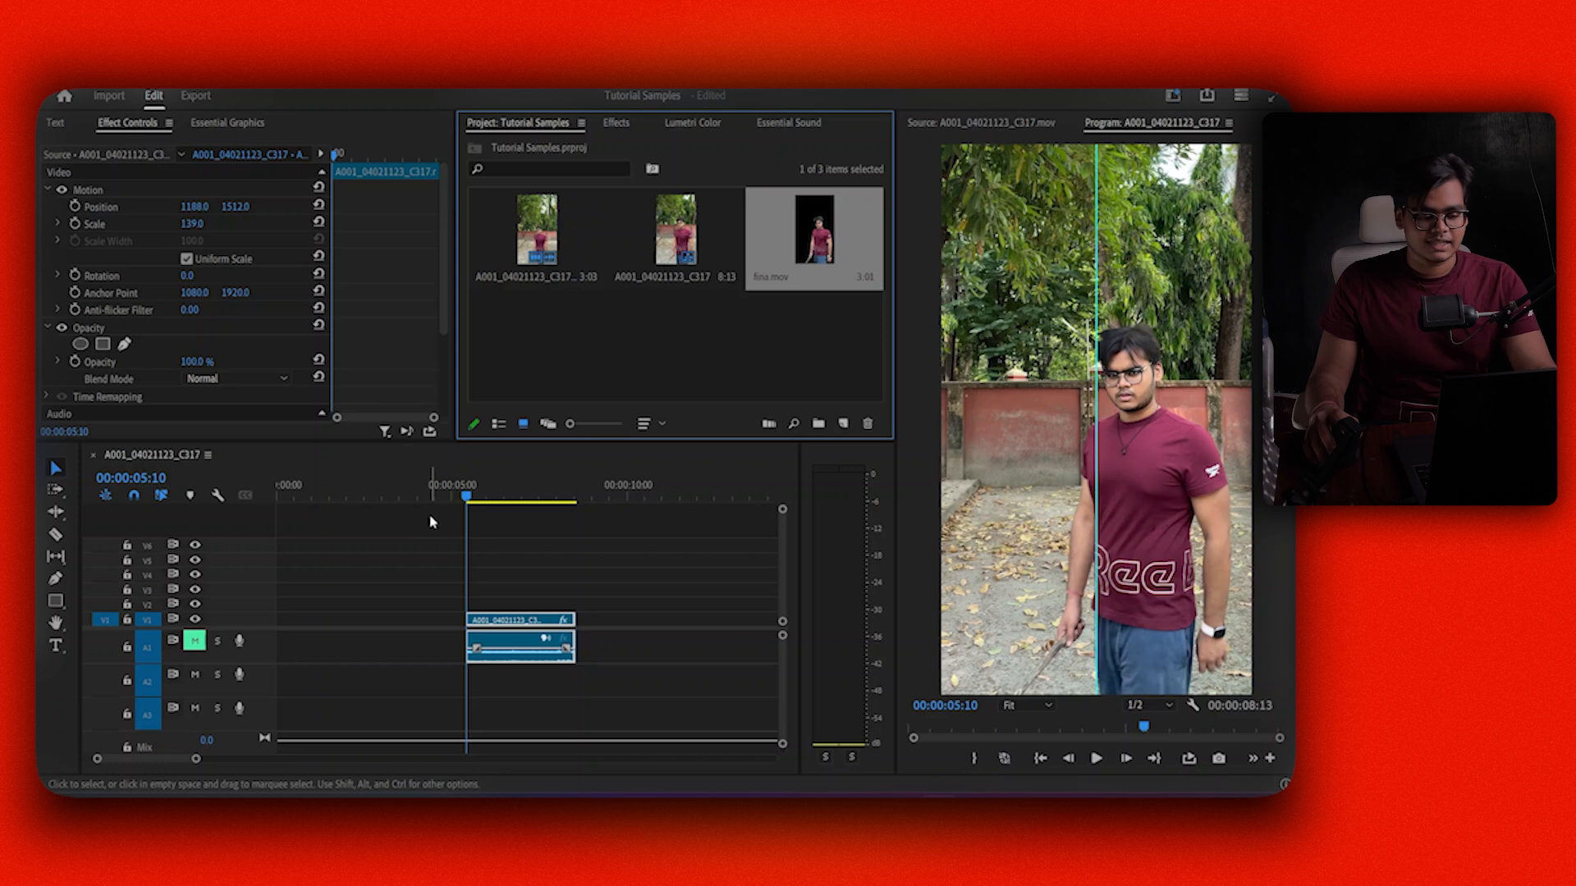
Add the title TEXT on the track above the clip and trim it to end with the clip.
click(55, 646)
click(1036, 351)
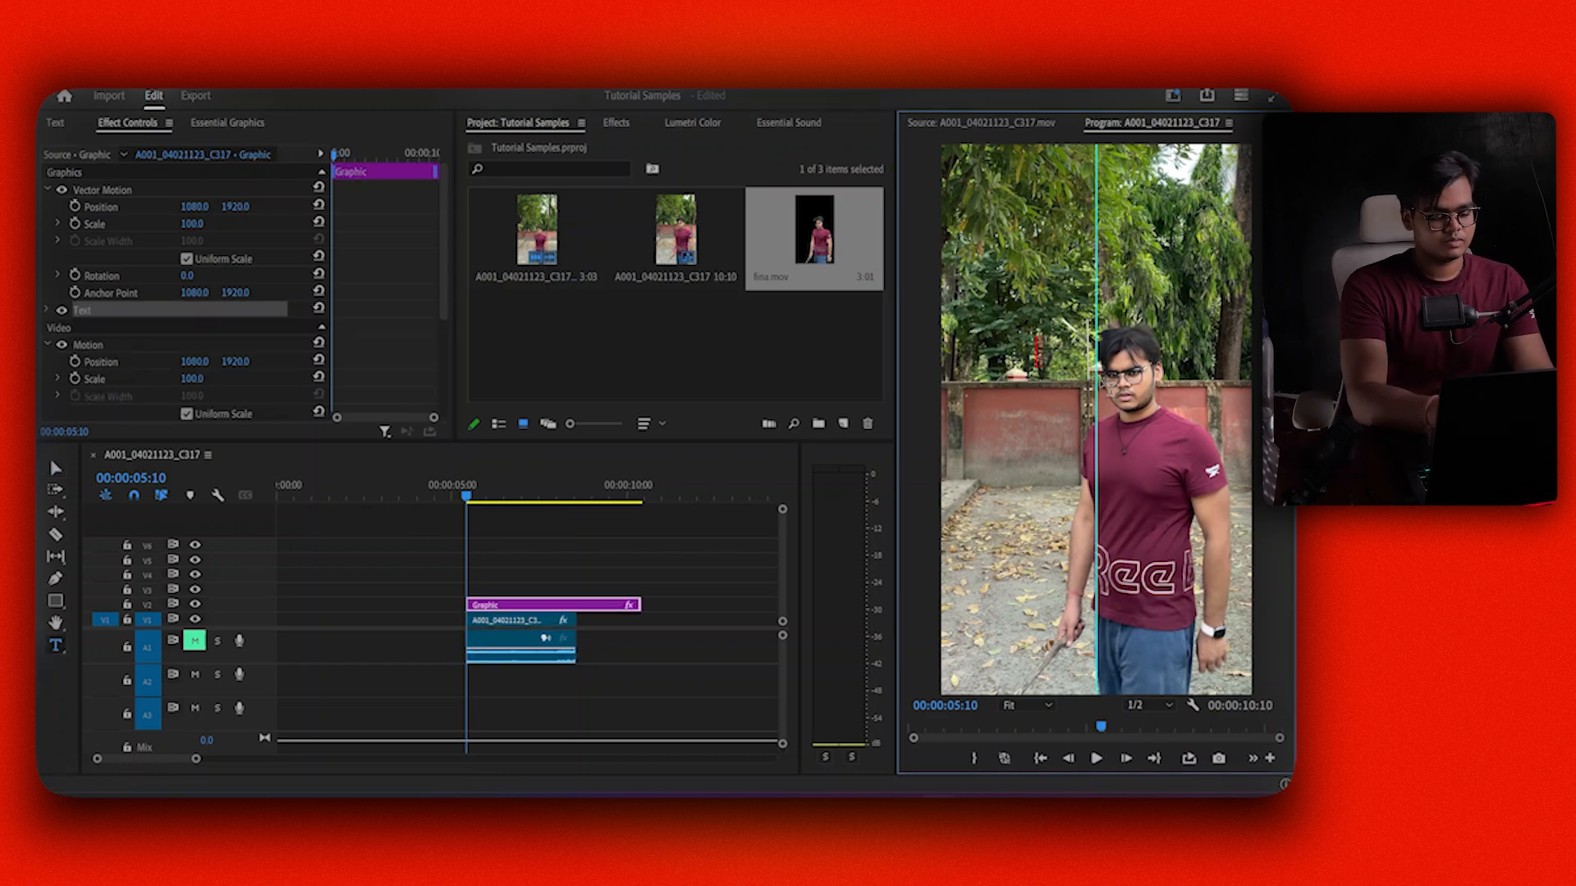
text(TEXT)
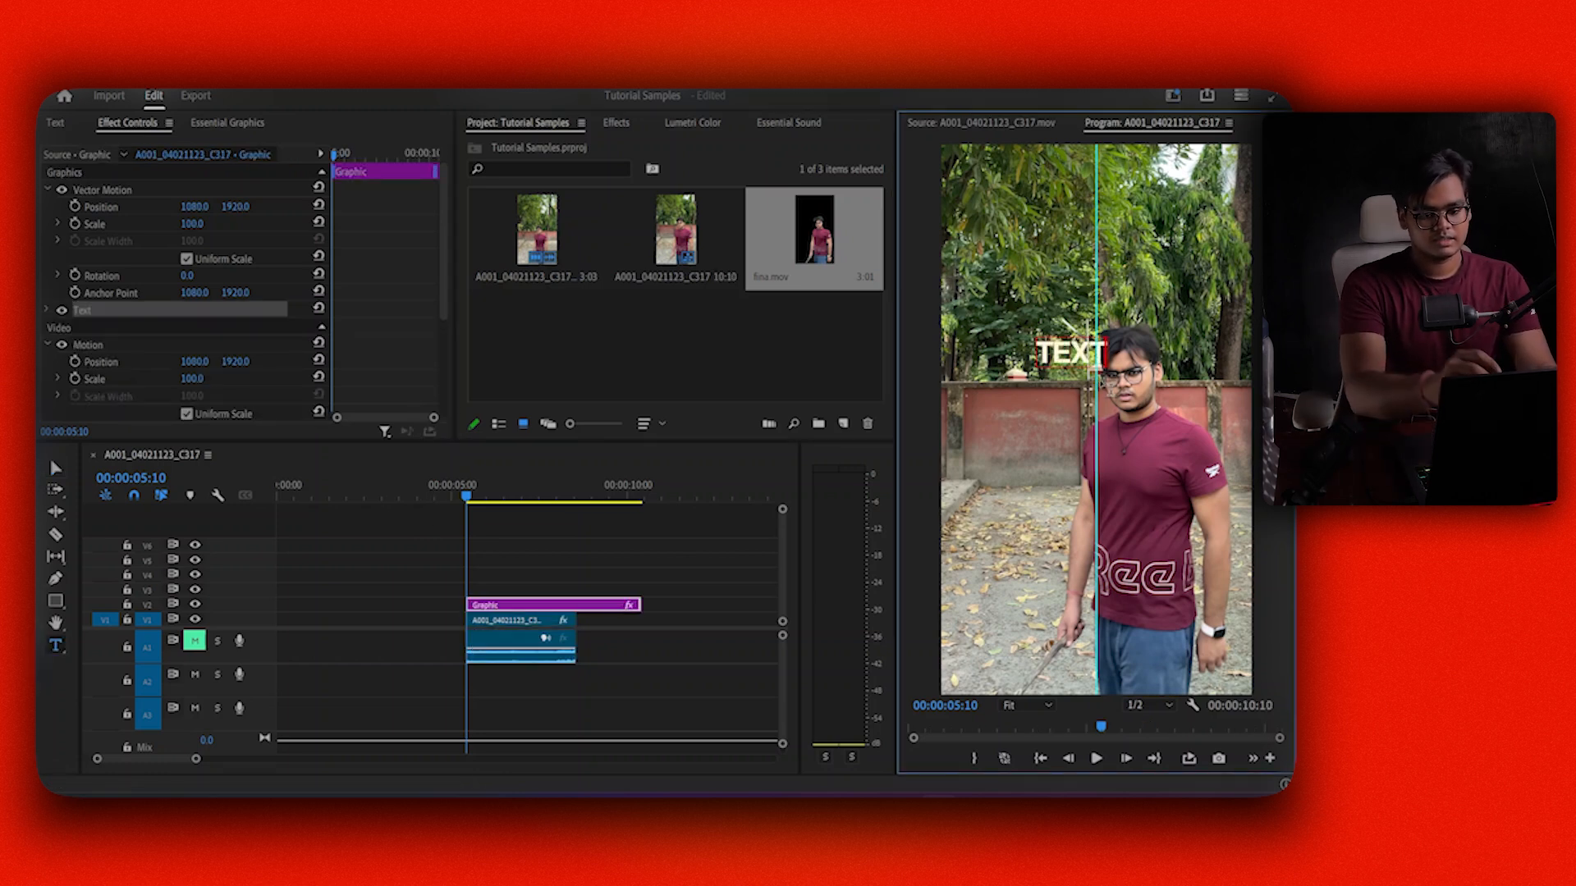
click(568, 602)
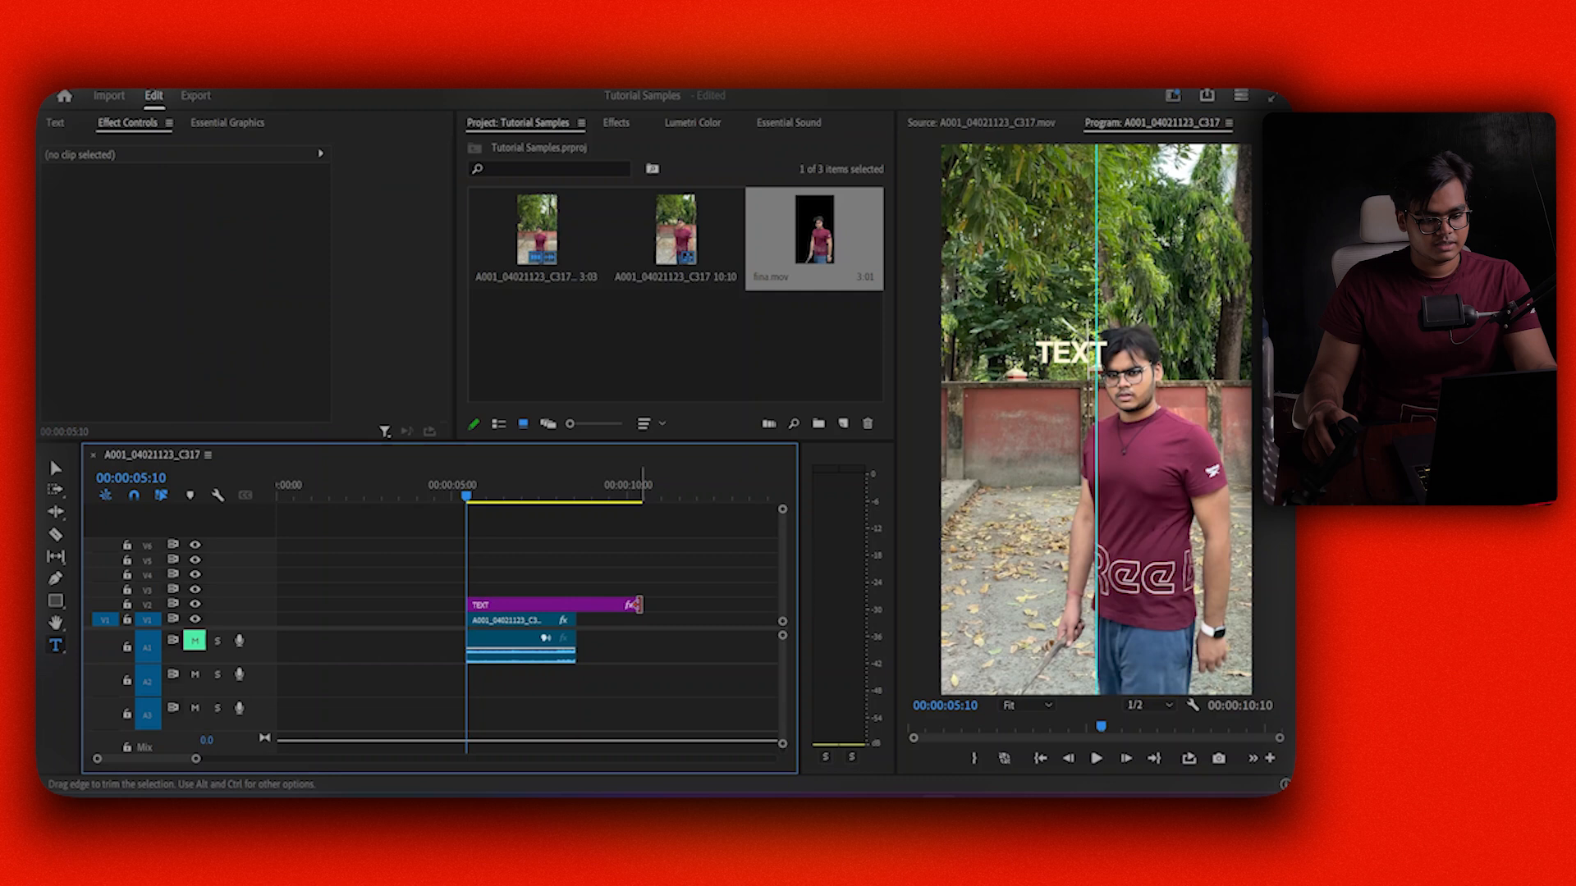
drag(640, 605, 575, 605)
Change the font of the TEXT title to Anton.
click(526, 608)
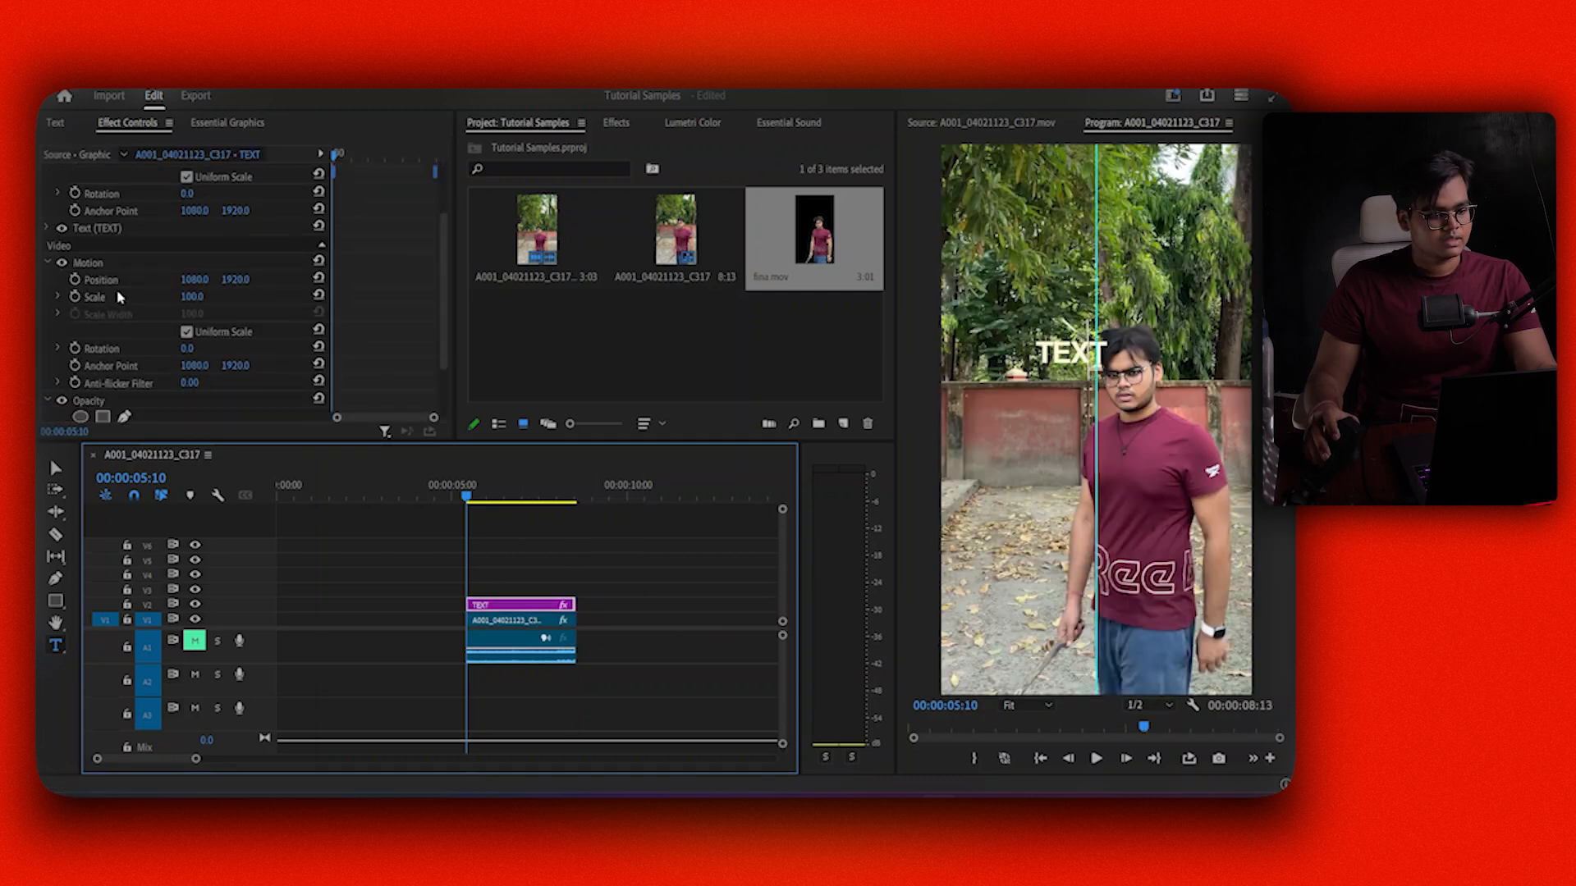
click(215, 124)
click(136, 182)
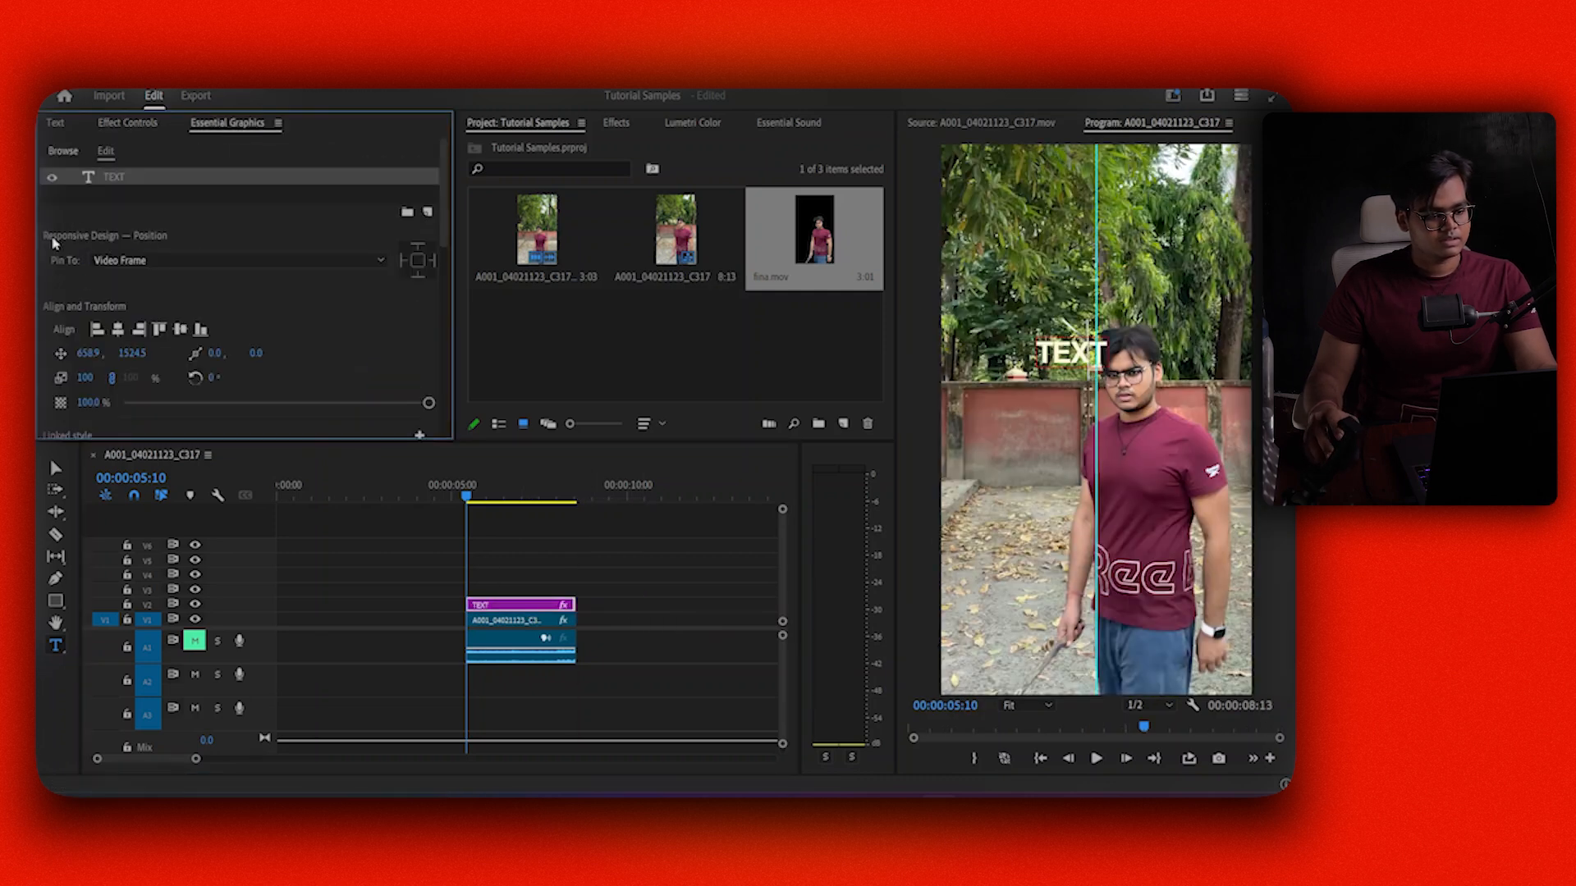
scroll(246, 263, down, 2)
click(424, 247)
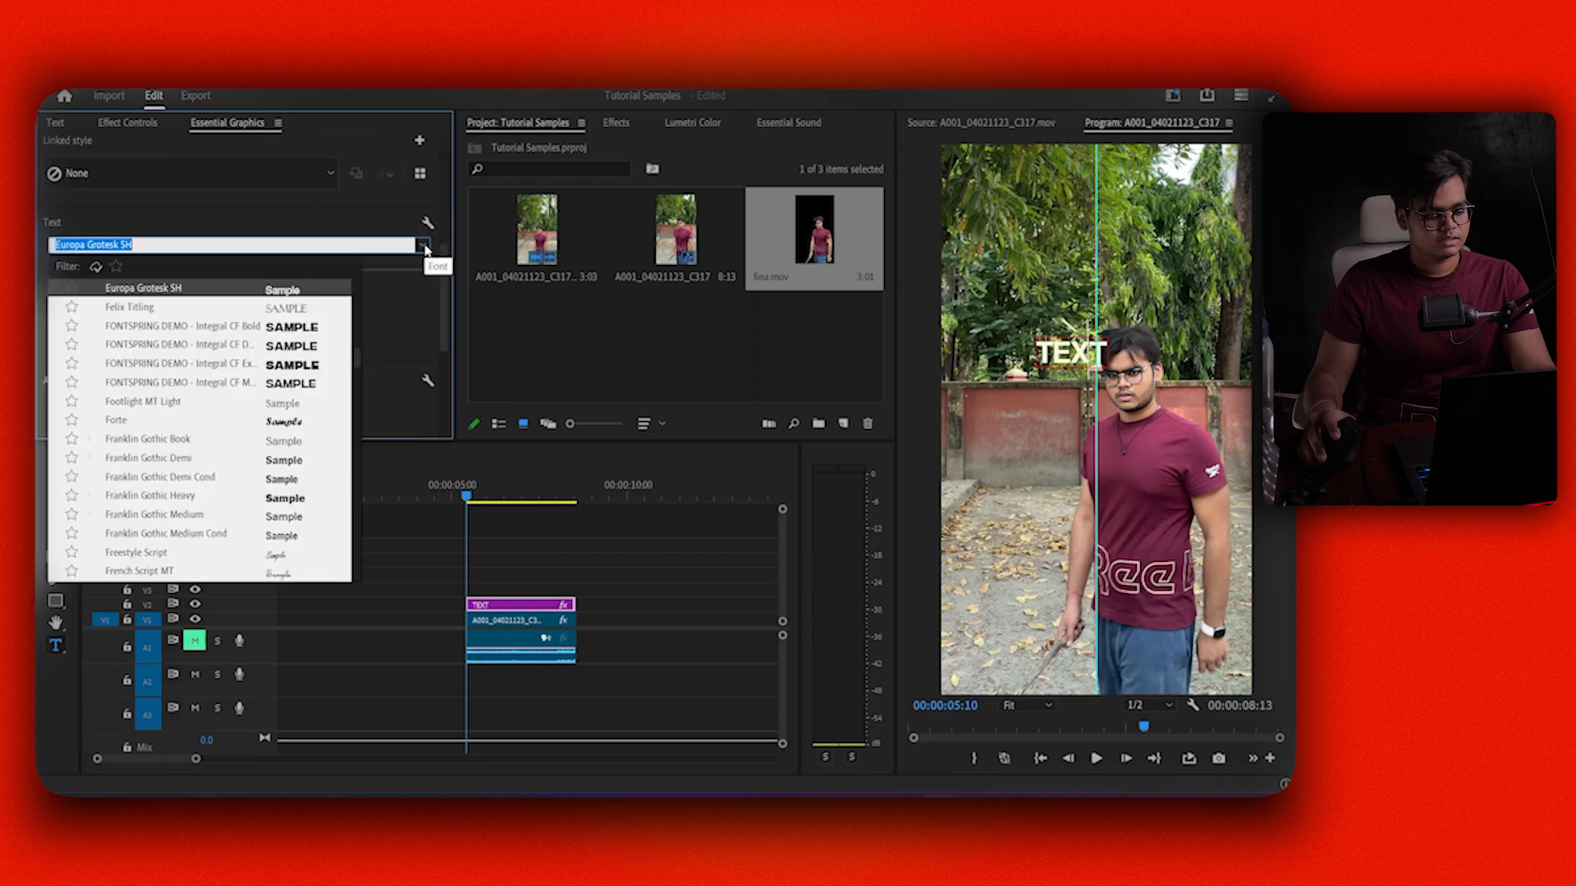
text(anto)
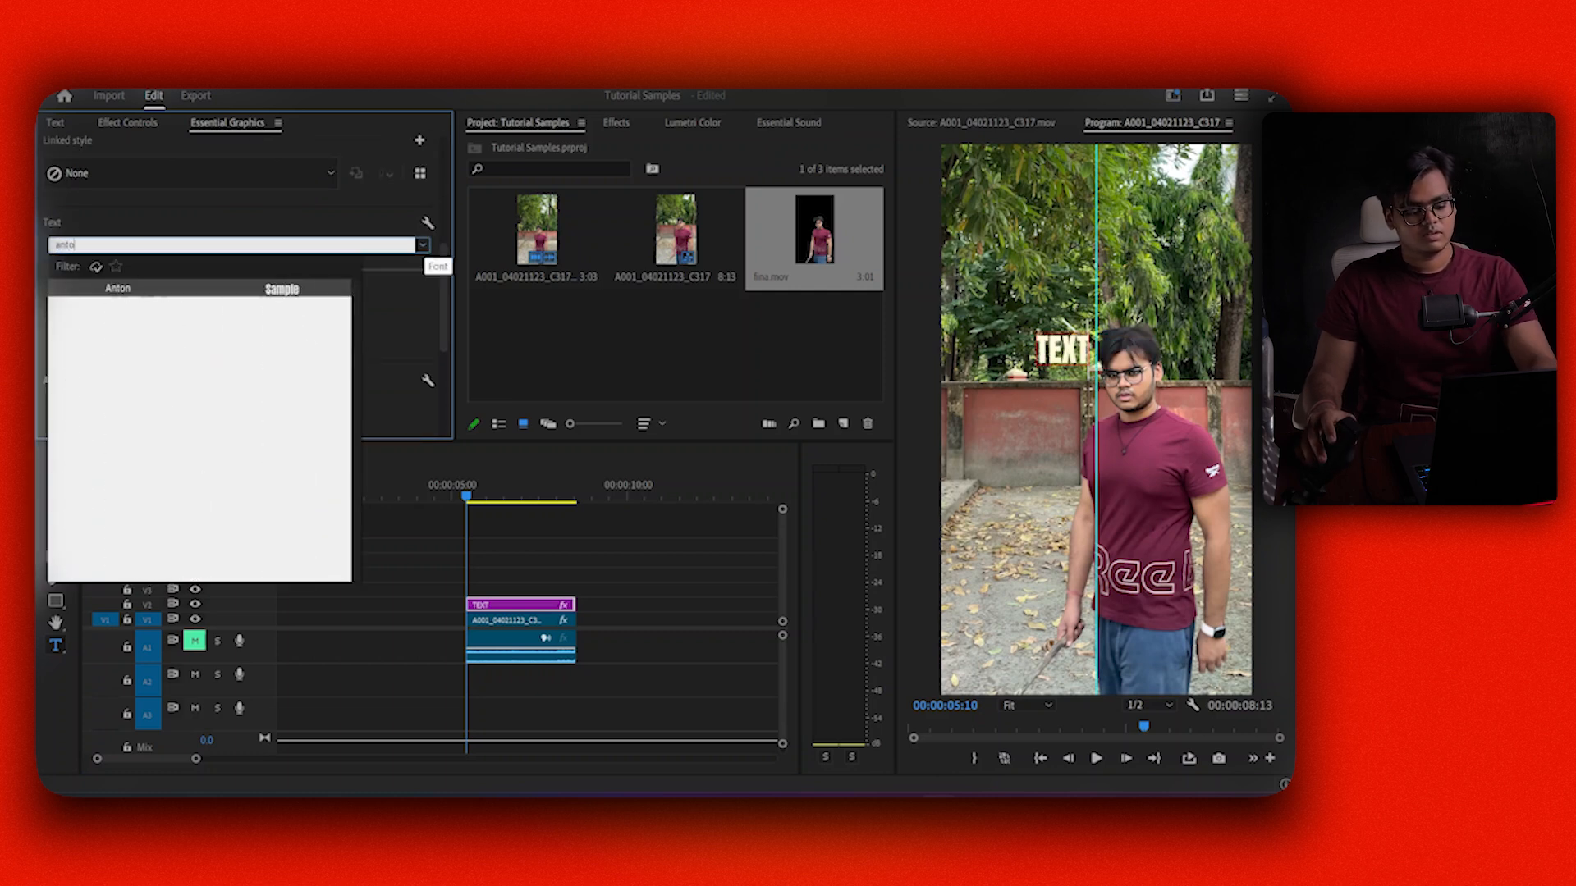
key(Return)
Scale the TEXT title to 381 and centre it horizontally and vertically in the frame.
scroll(78, 191, up, 2)
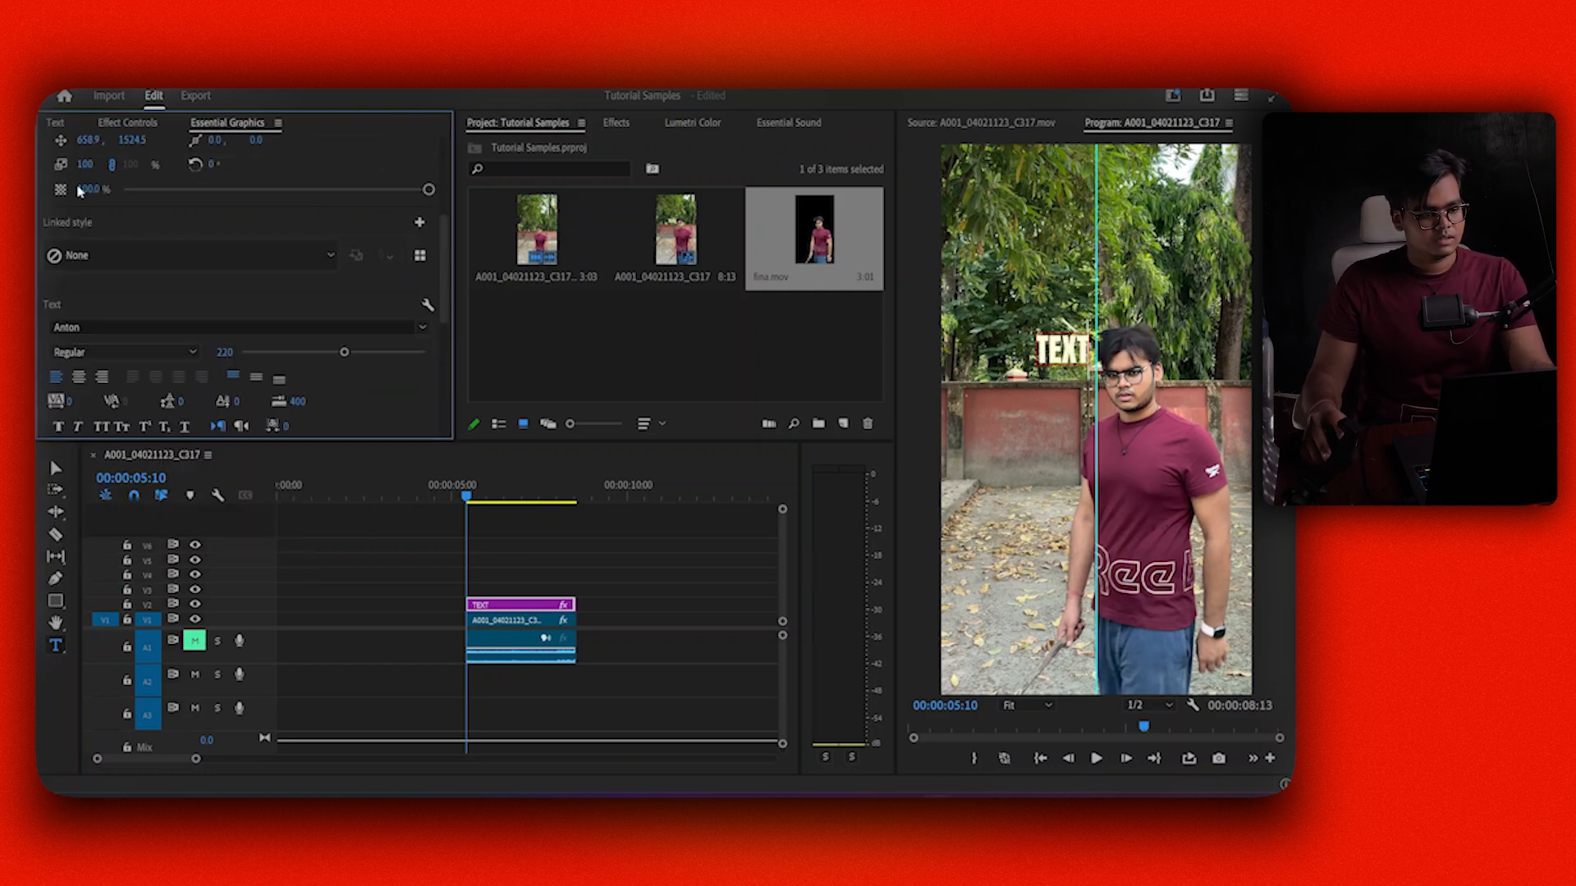
drag(88, 163, 318, 163)
scroll(83, 267, up, 3)
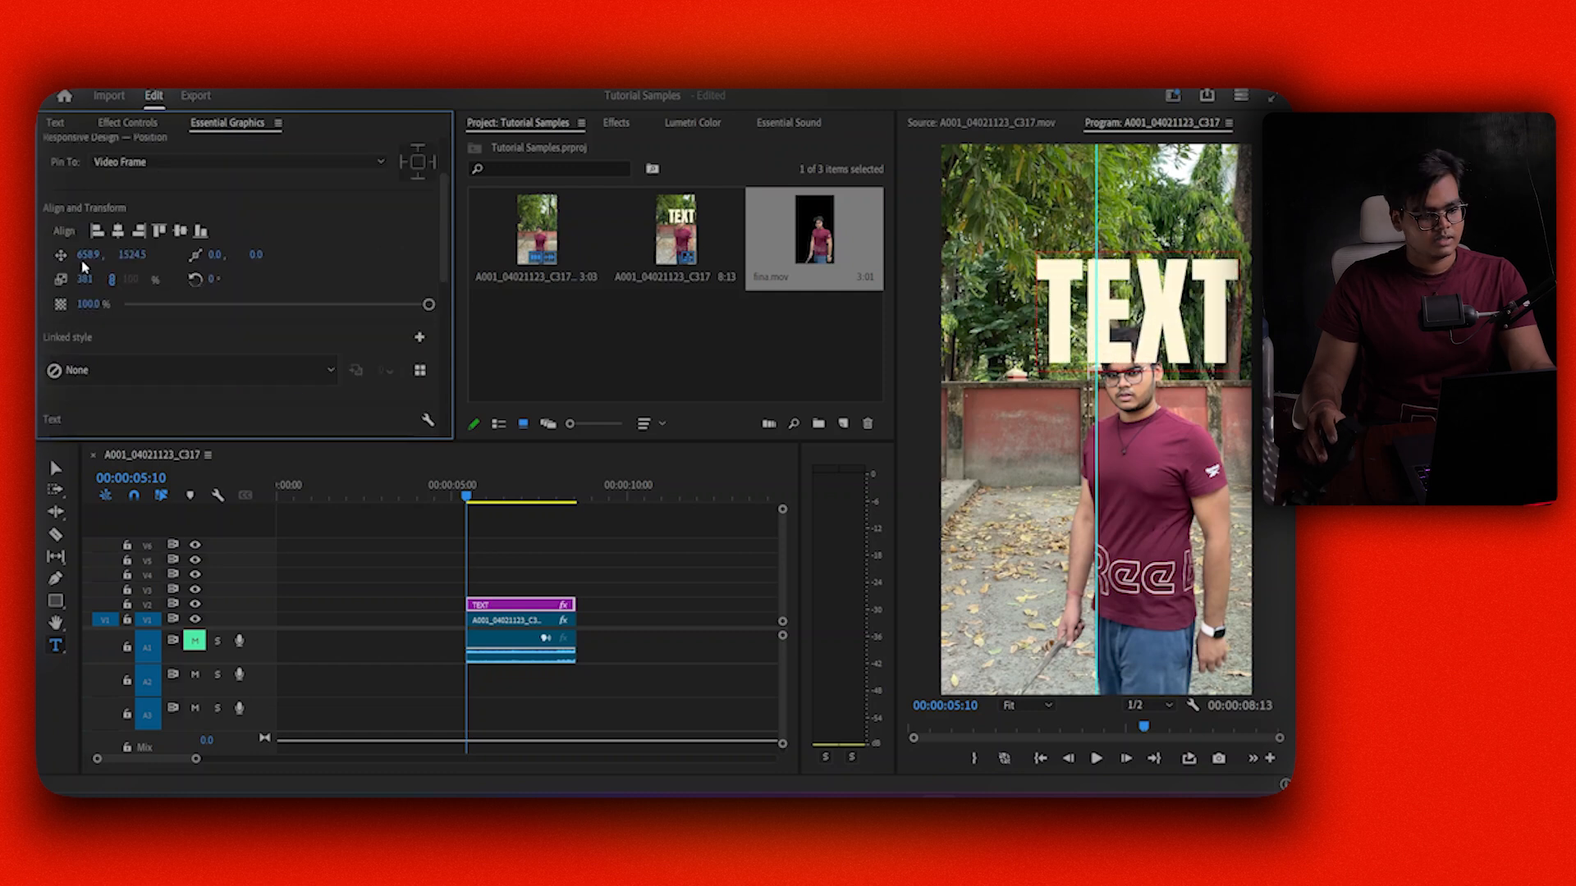
click(119, 231)
click(179, 231)
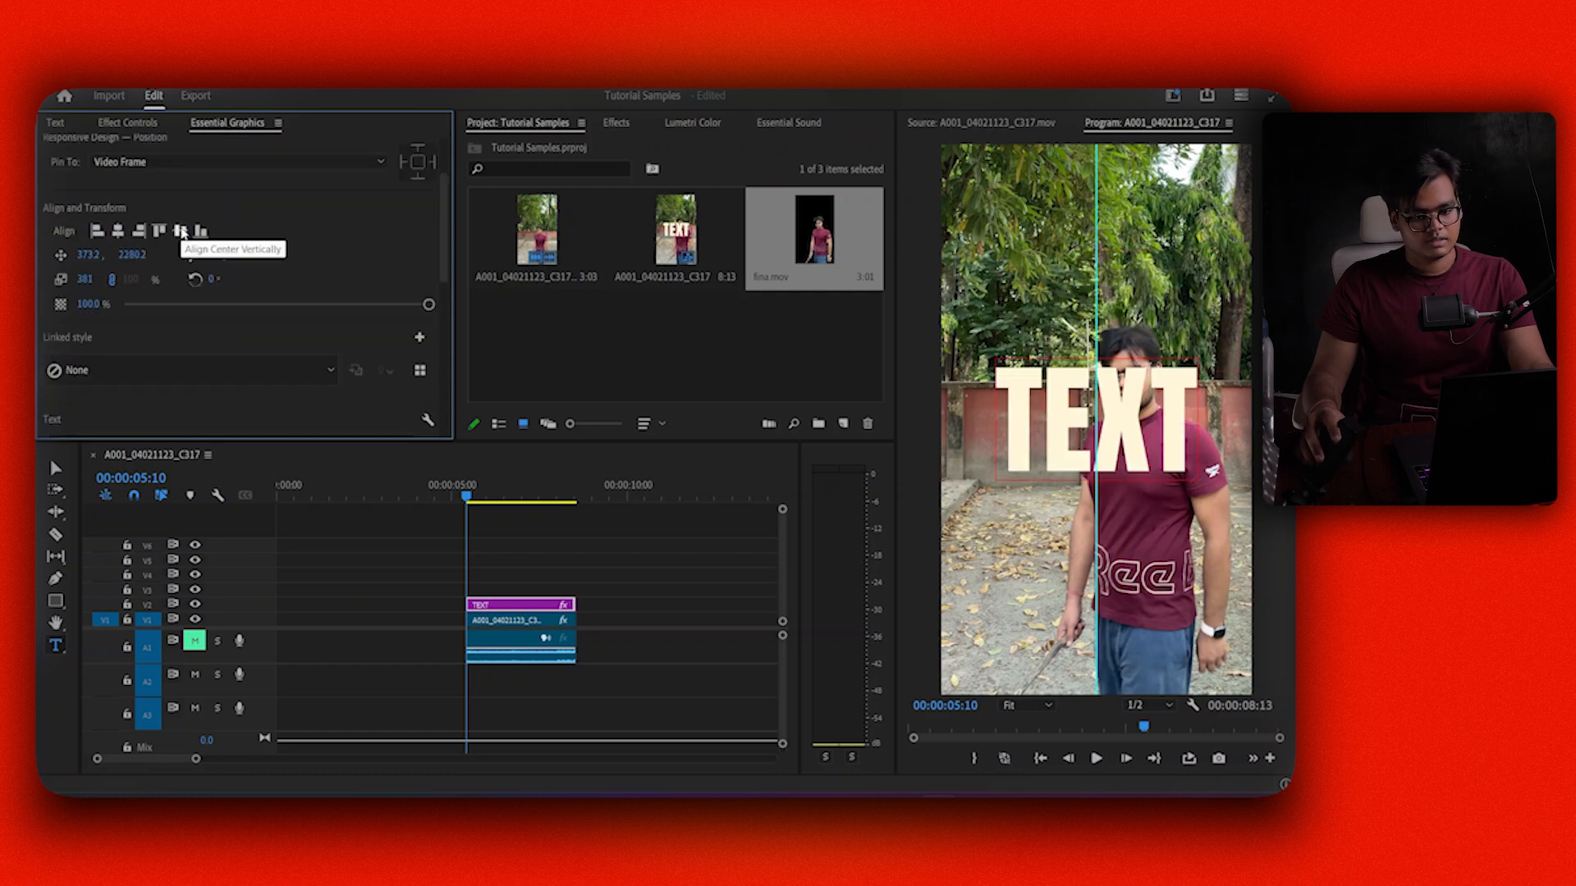
click(554, 545)
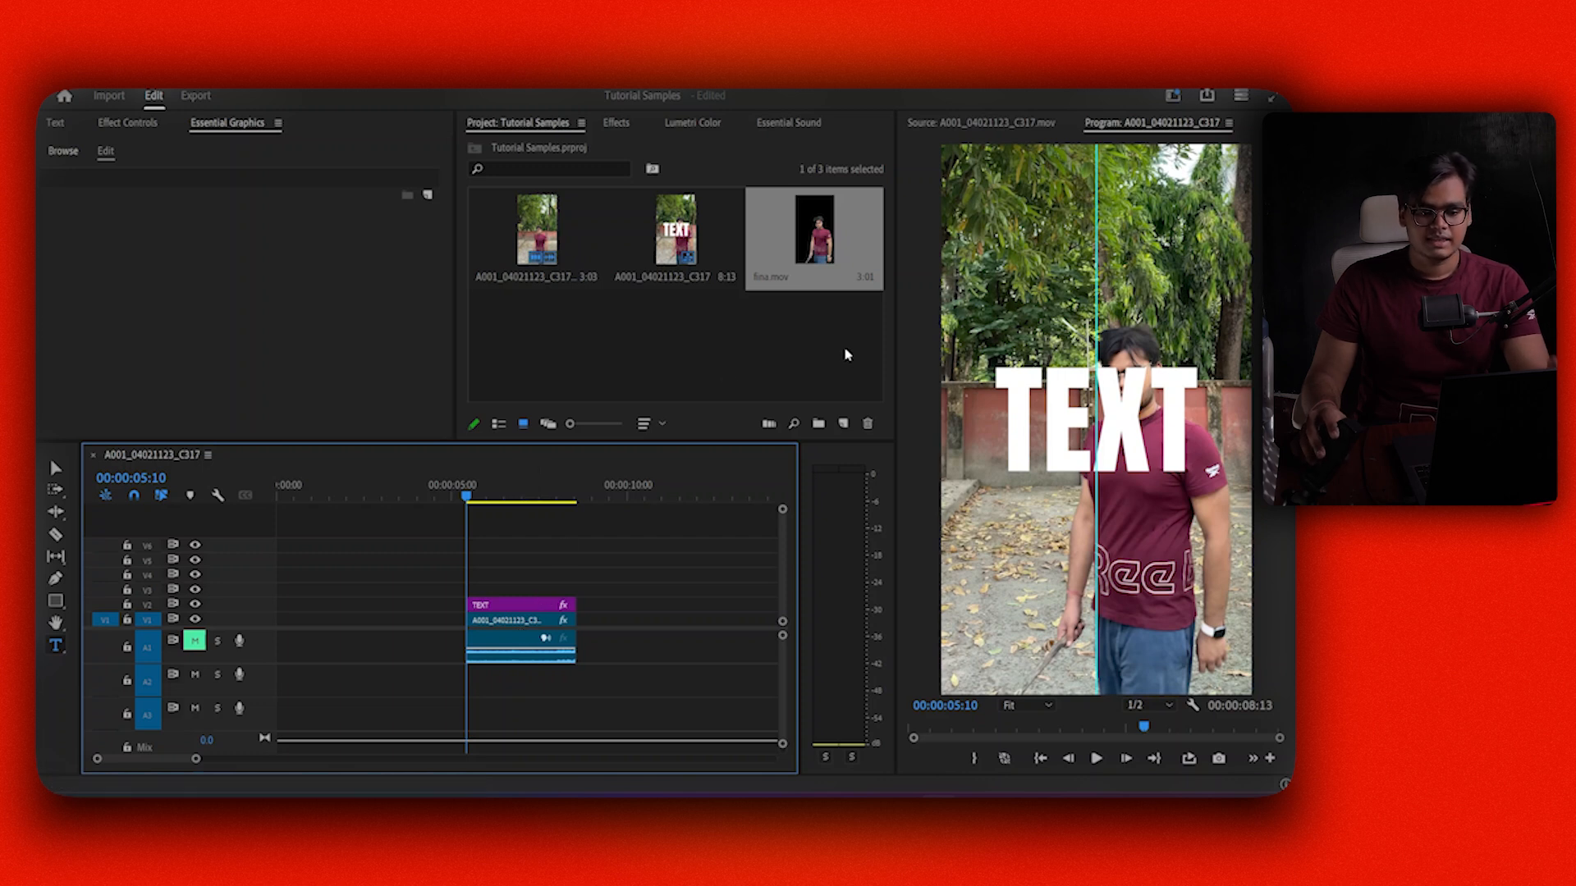
Place fina.mov on track V3 above the TEXT title, aligned with the clip's start, and preview the frame at 00:00:06:02.
click(802, 236)
drag(802, 235, 488, 592)
click(509, 593)
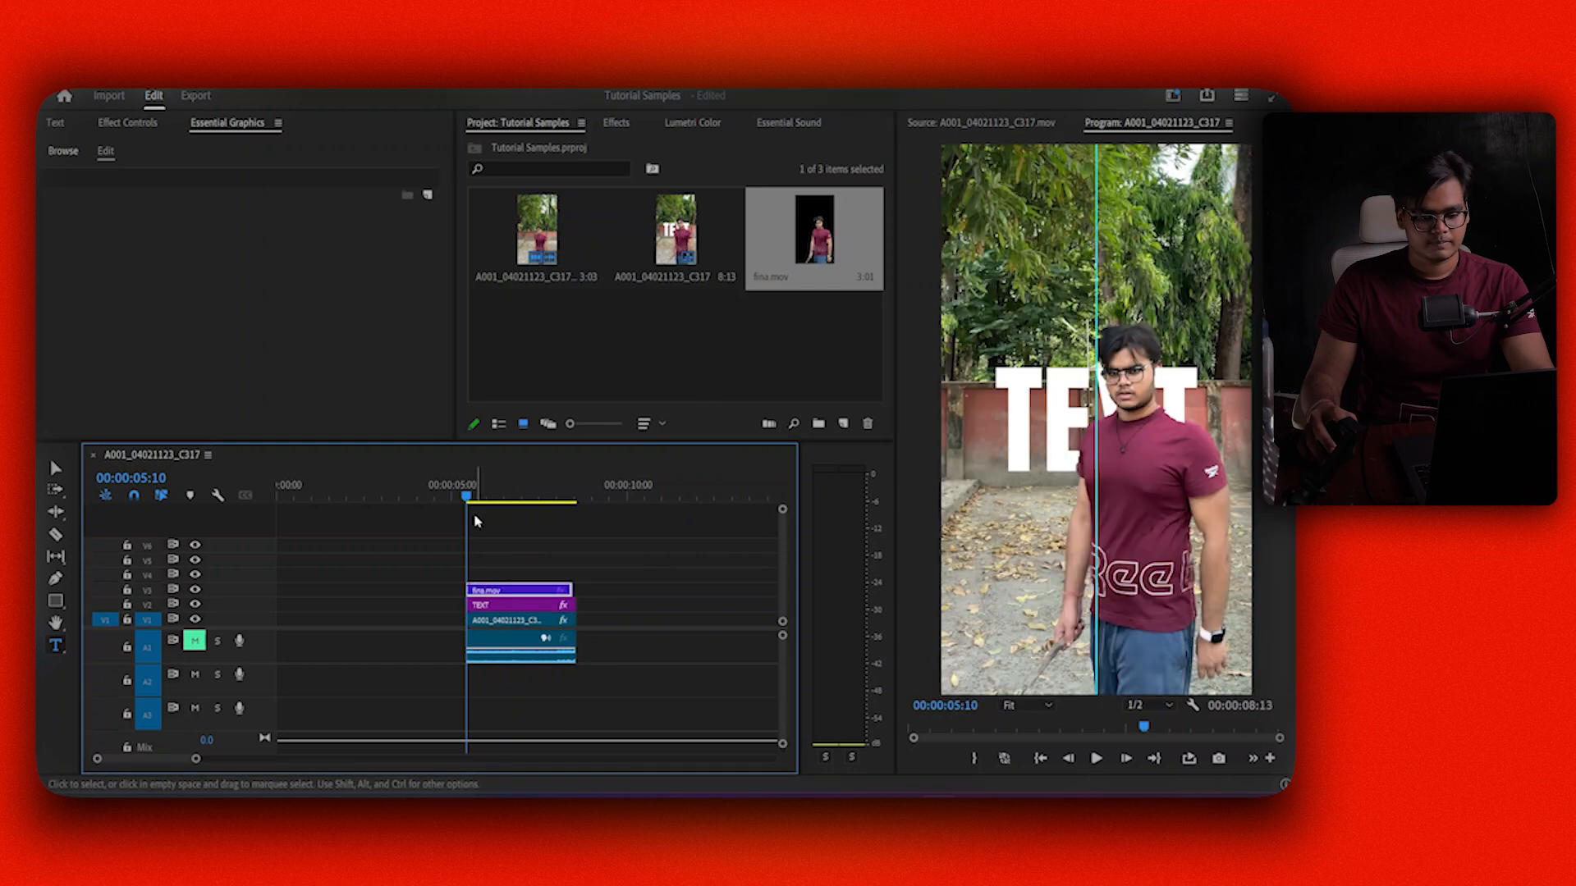
drag(476, 501, 491, 503)
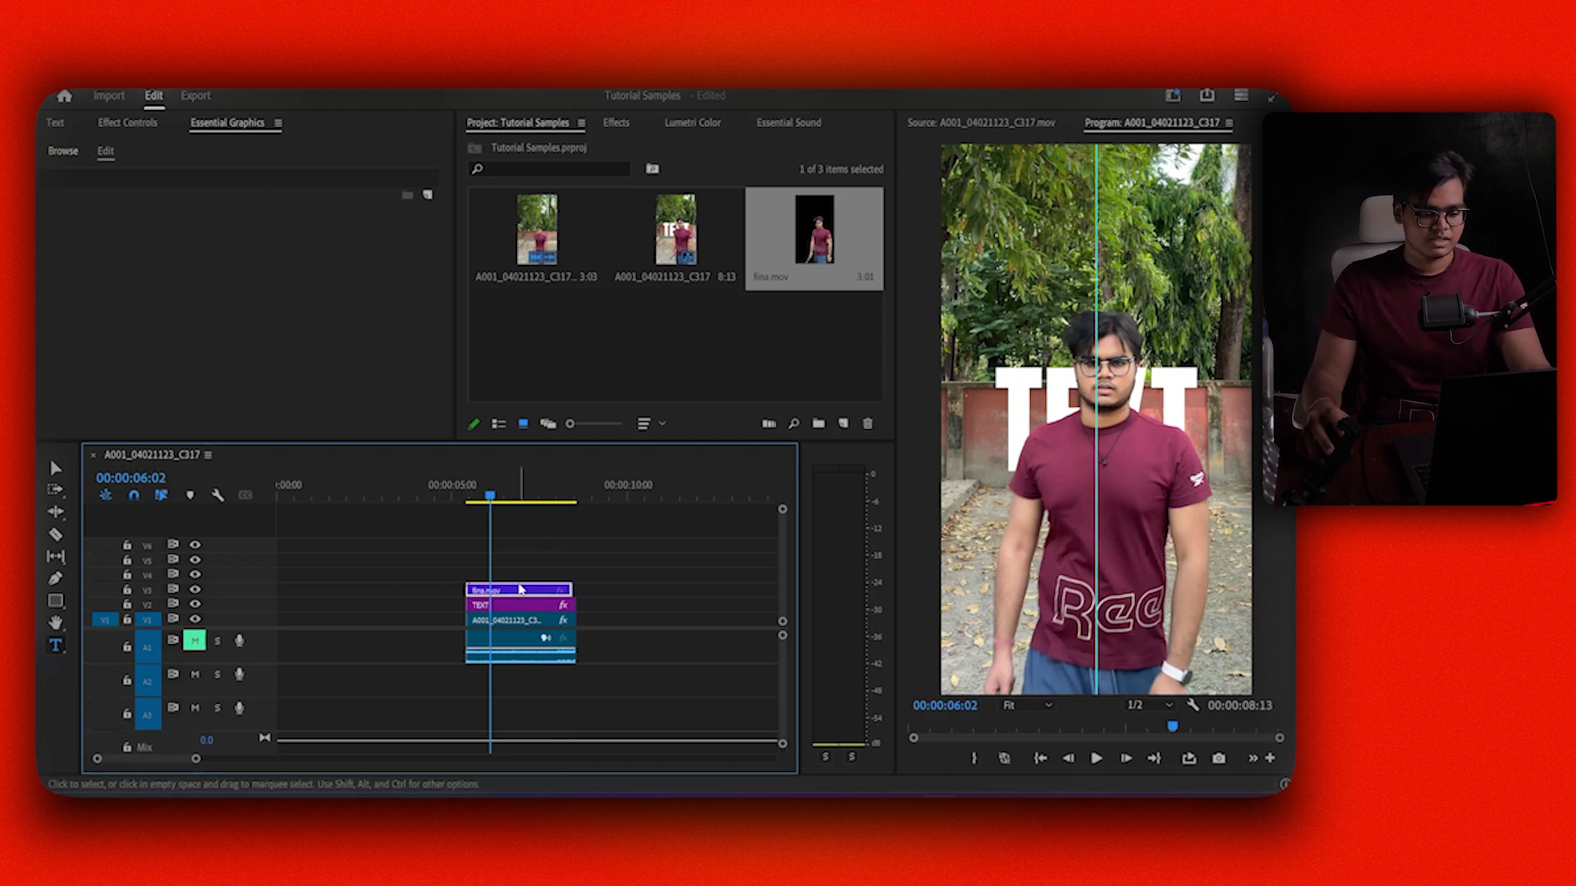
Keep fina.mov on track V3 and duplicate the TEXT title onto track V4 above it.
drag(520, 588, 522, 559)
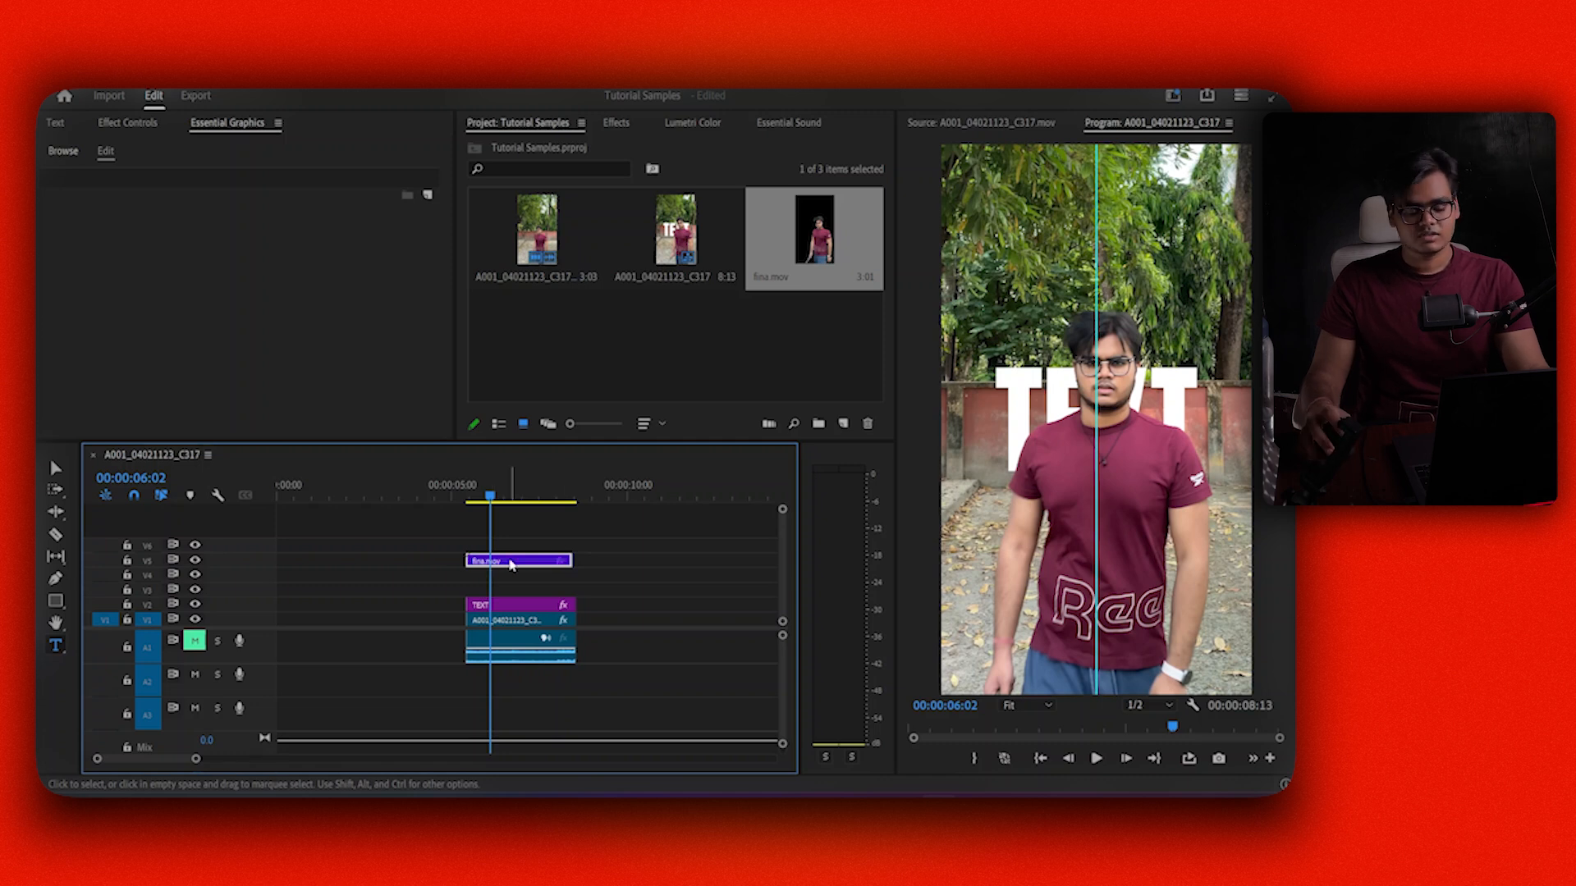
drag(518, 562, 525, 590)
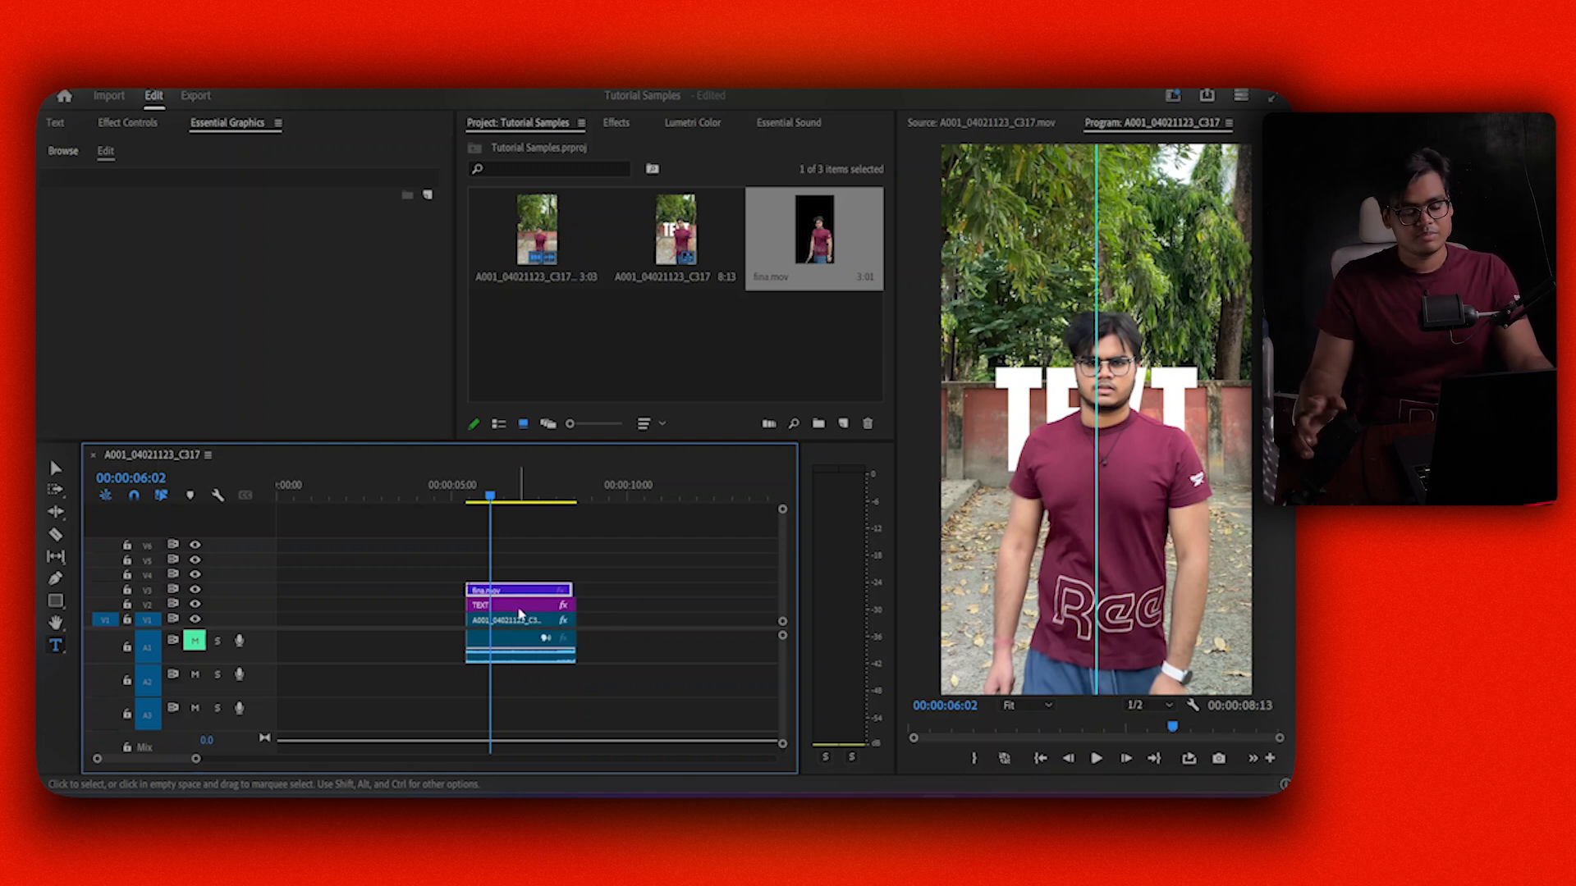
drag(520, 614, 521, 586)
click(618, 598)
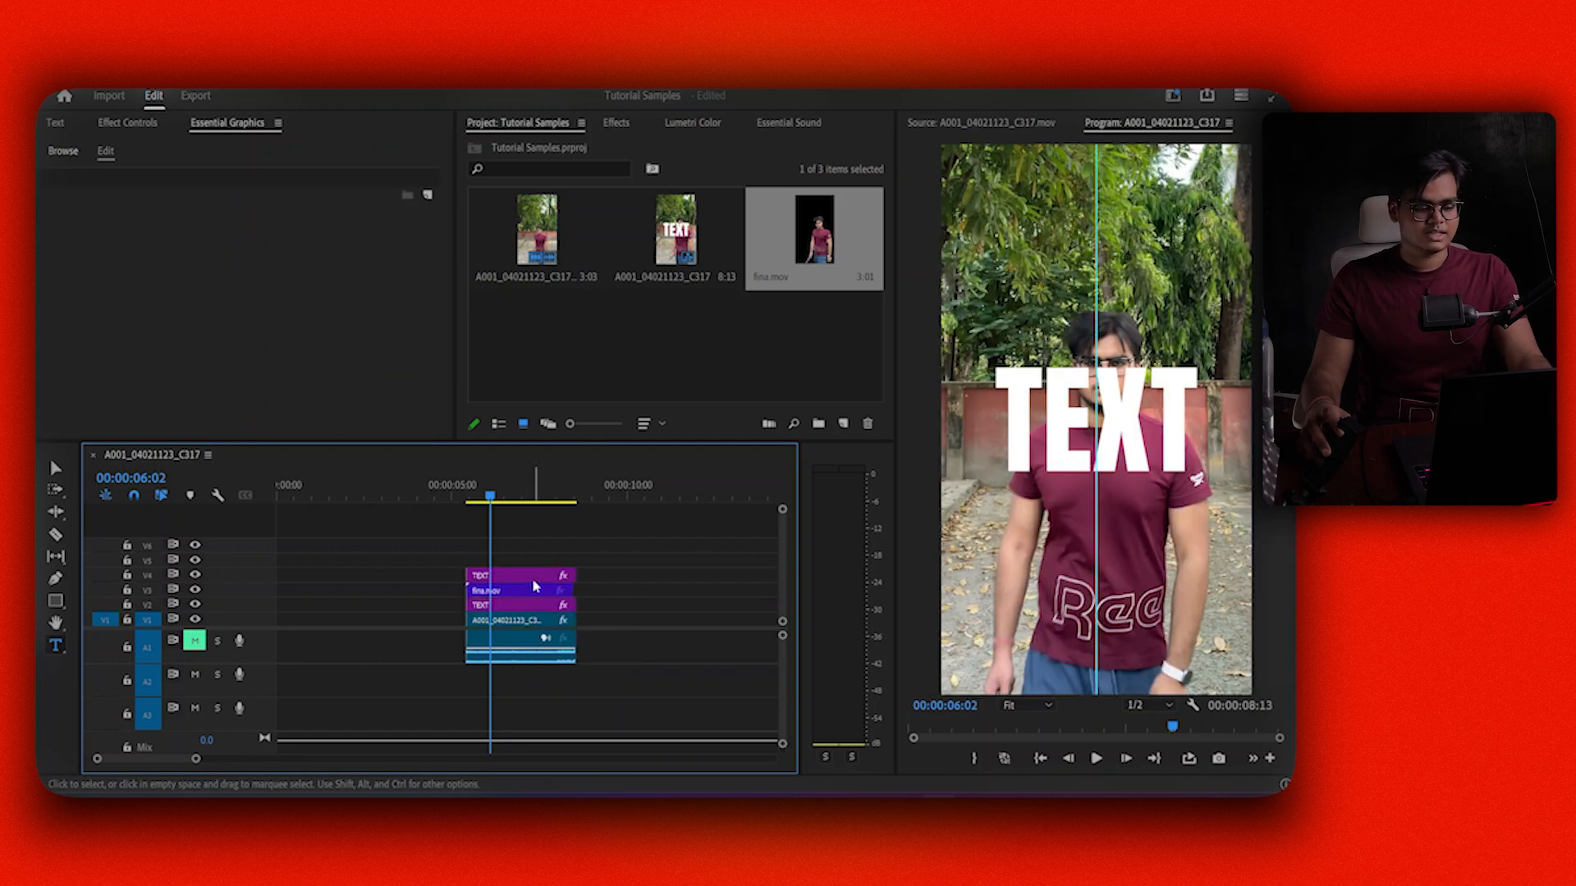
Turn off the fill of the duplicated TEXT title on track V4.
click(534, 579)
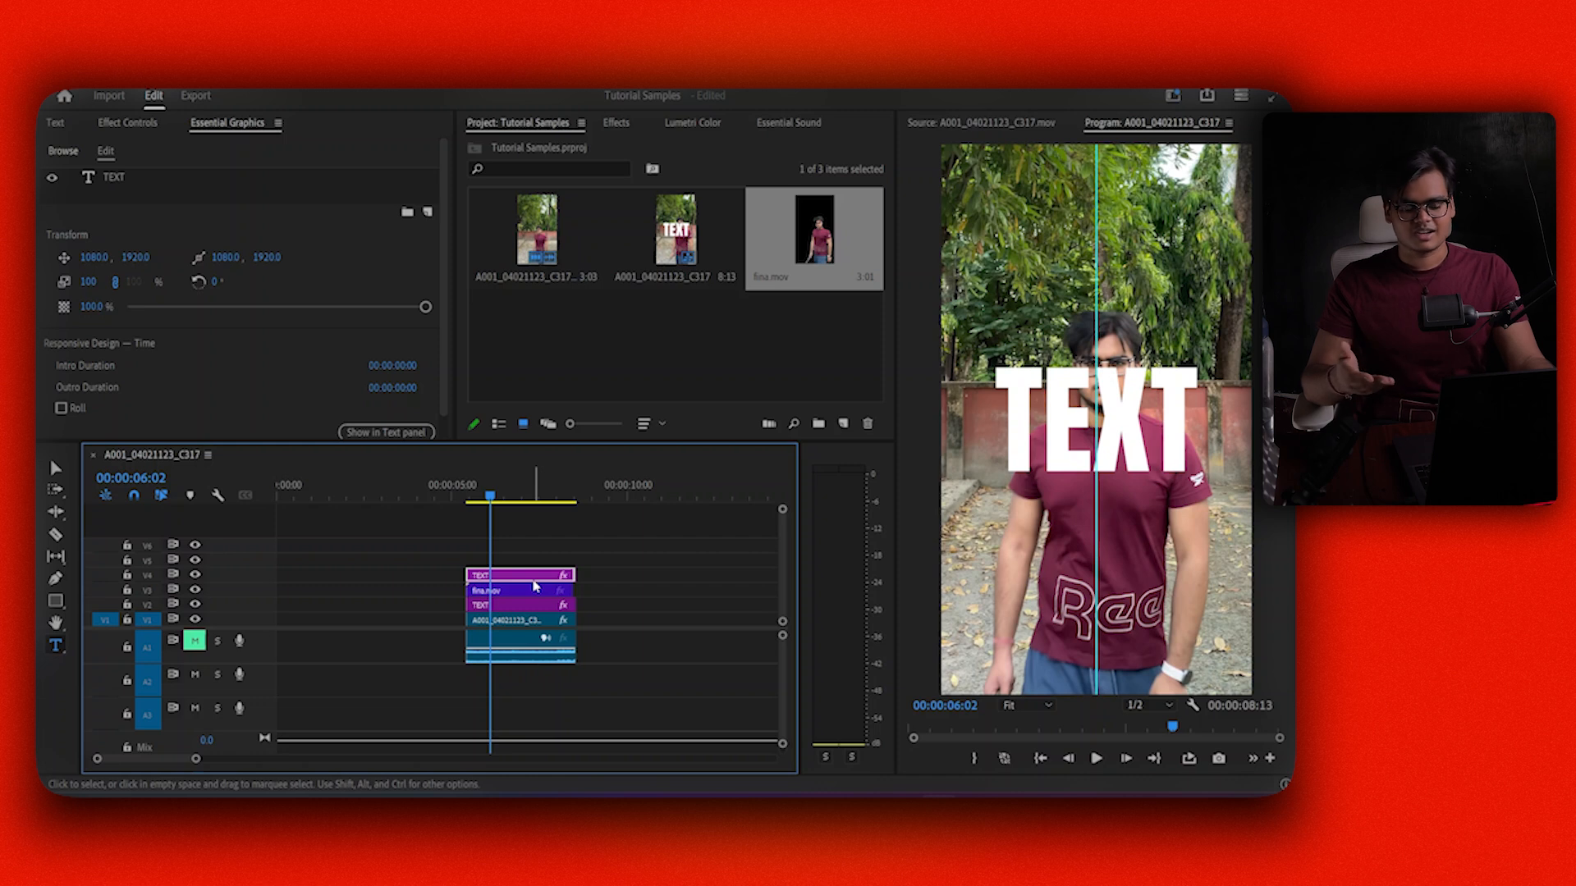
click(121, 178)
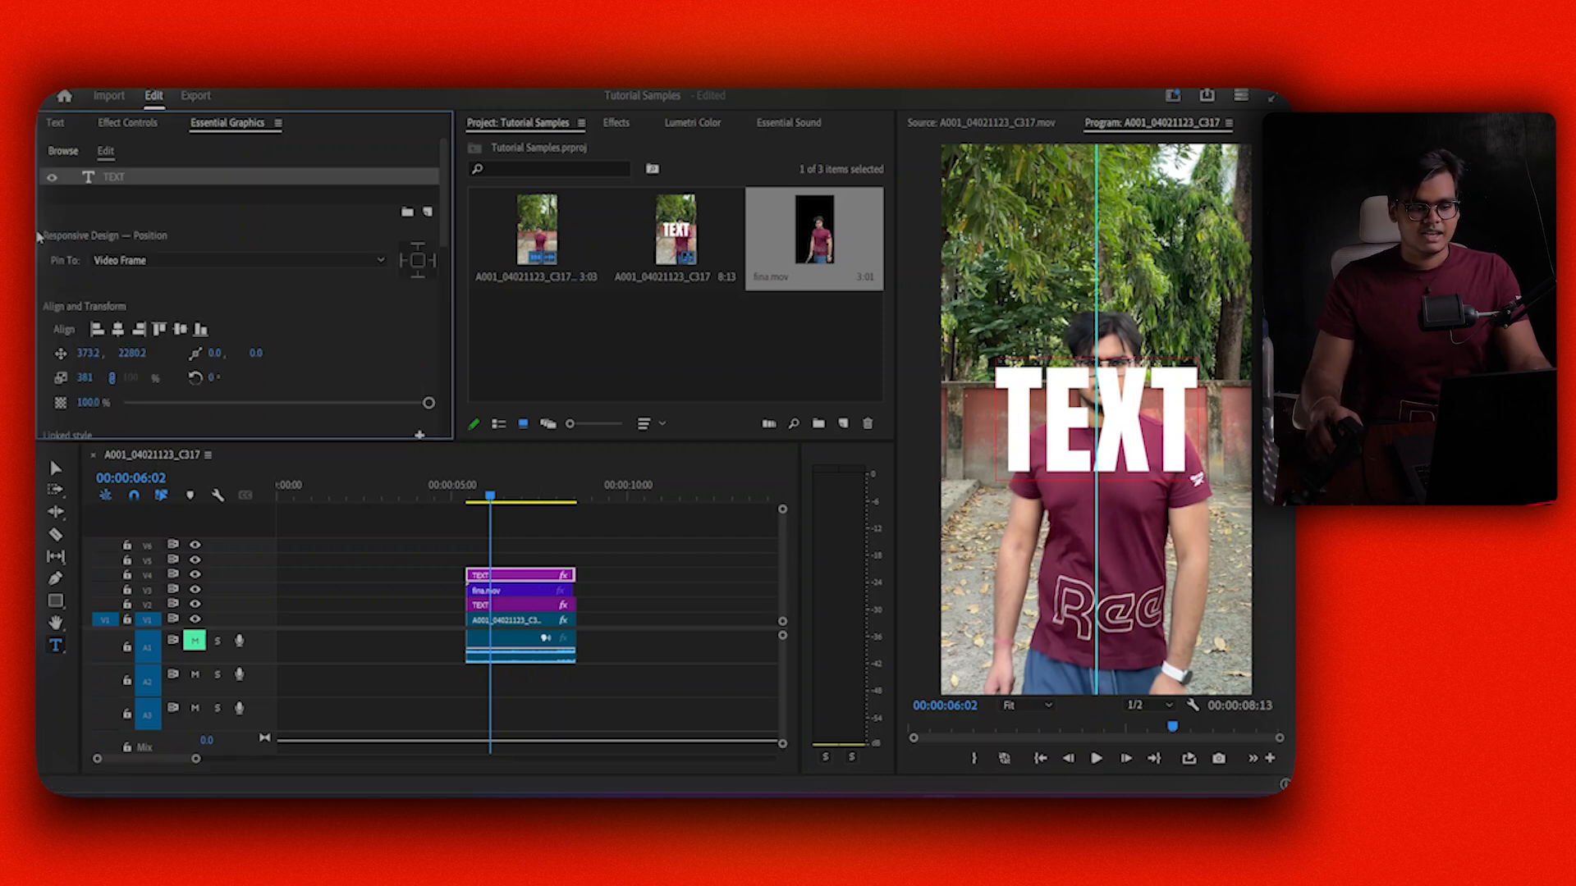
scroll(38, 237, down, 10)
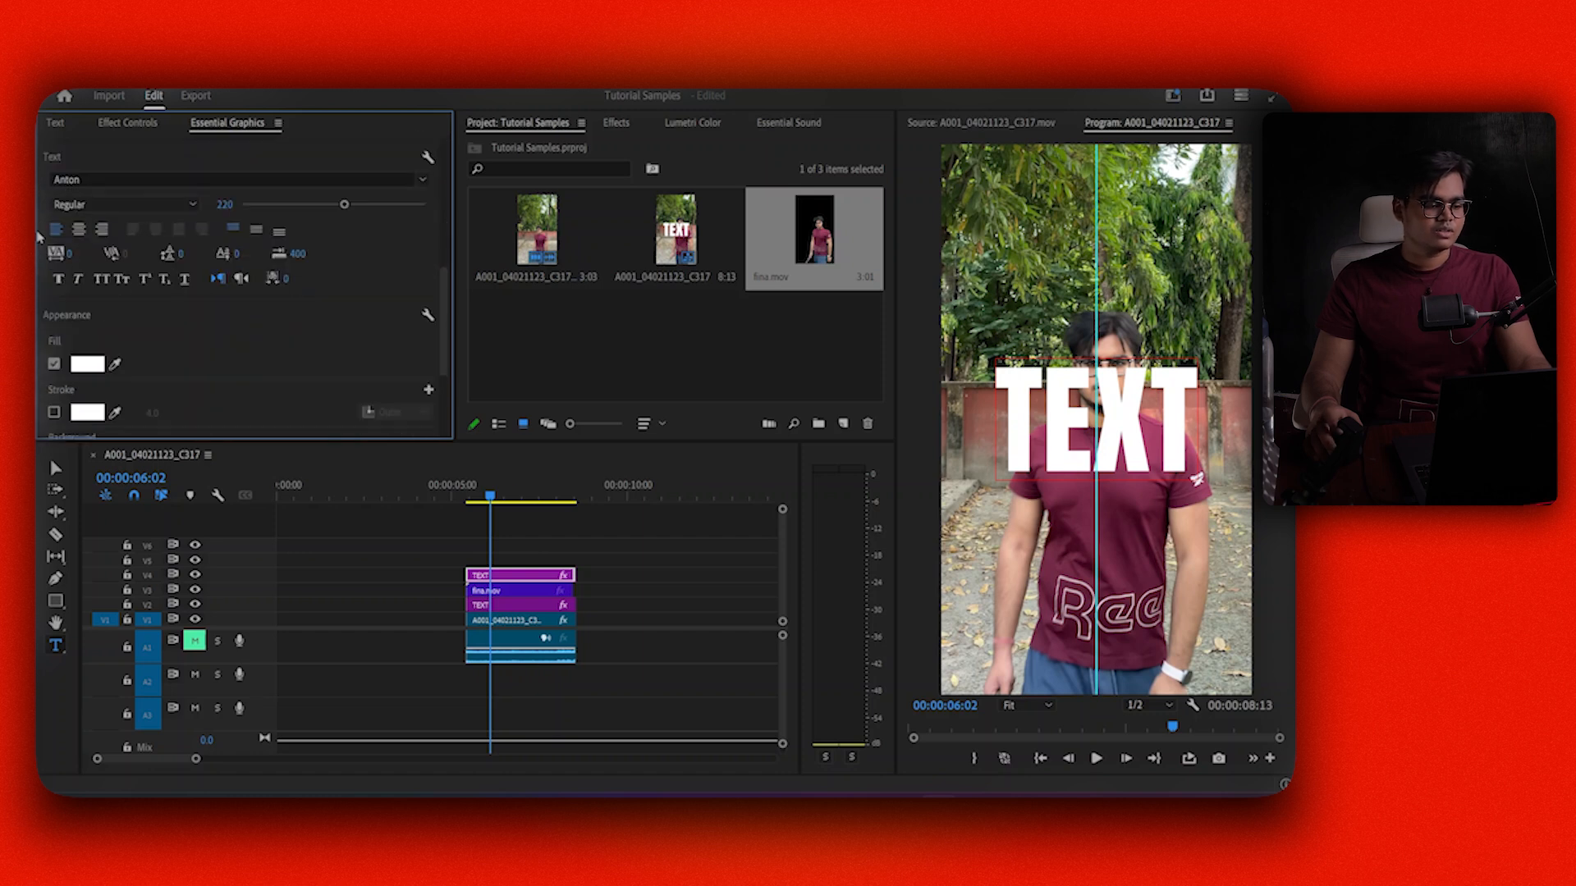
scroll(38, 237, down, 1)
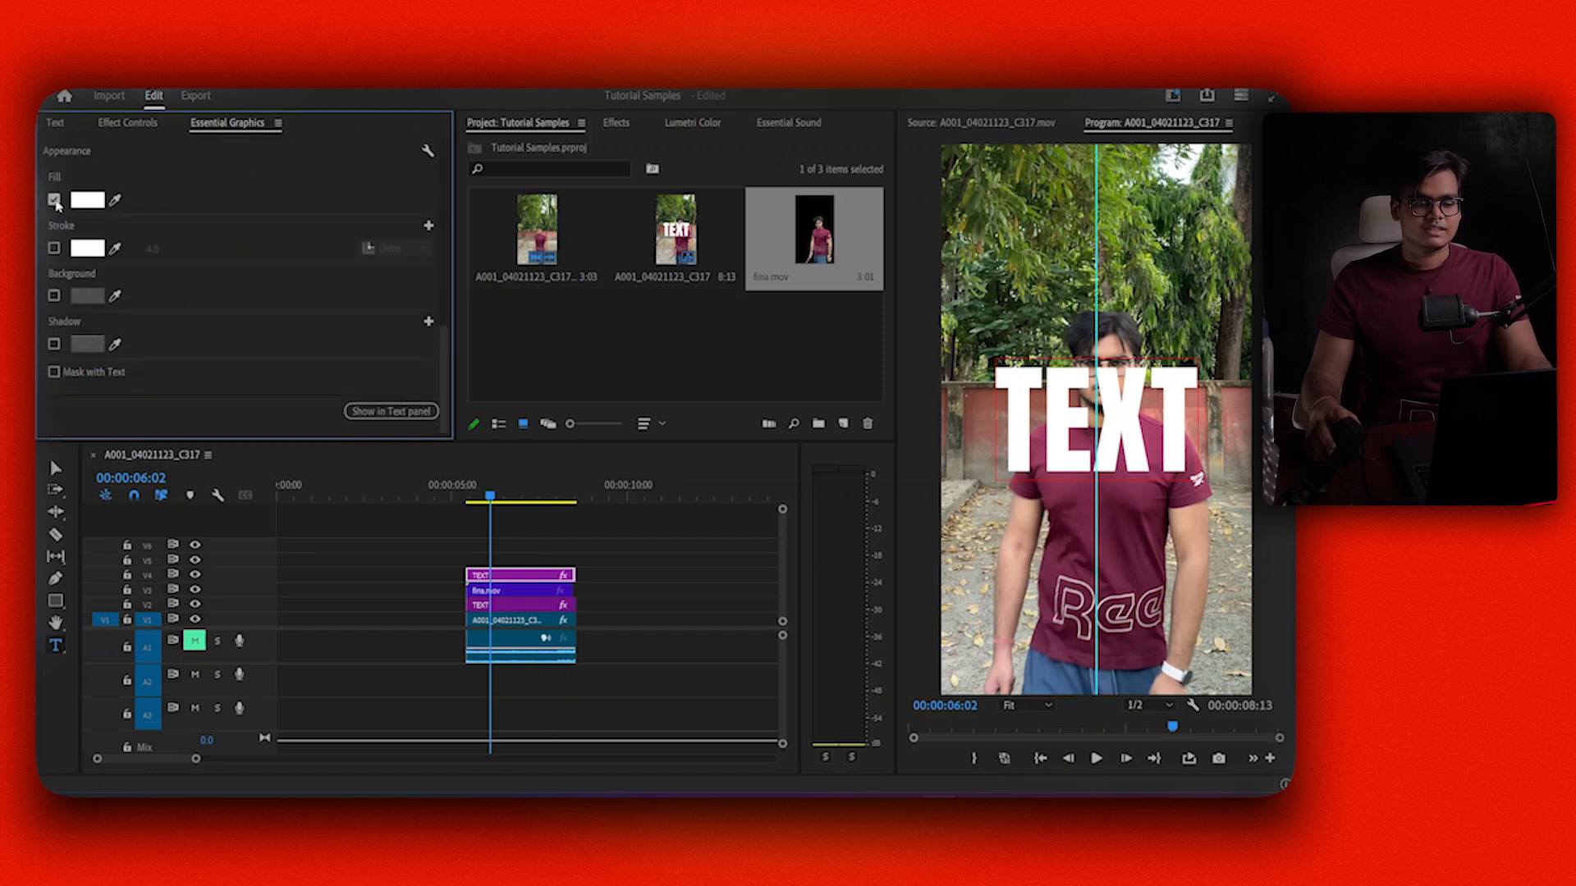
click(54, 200)
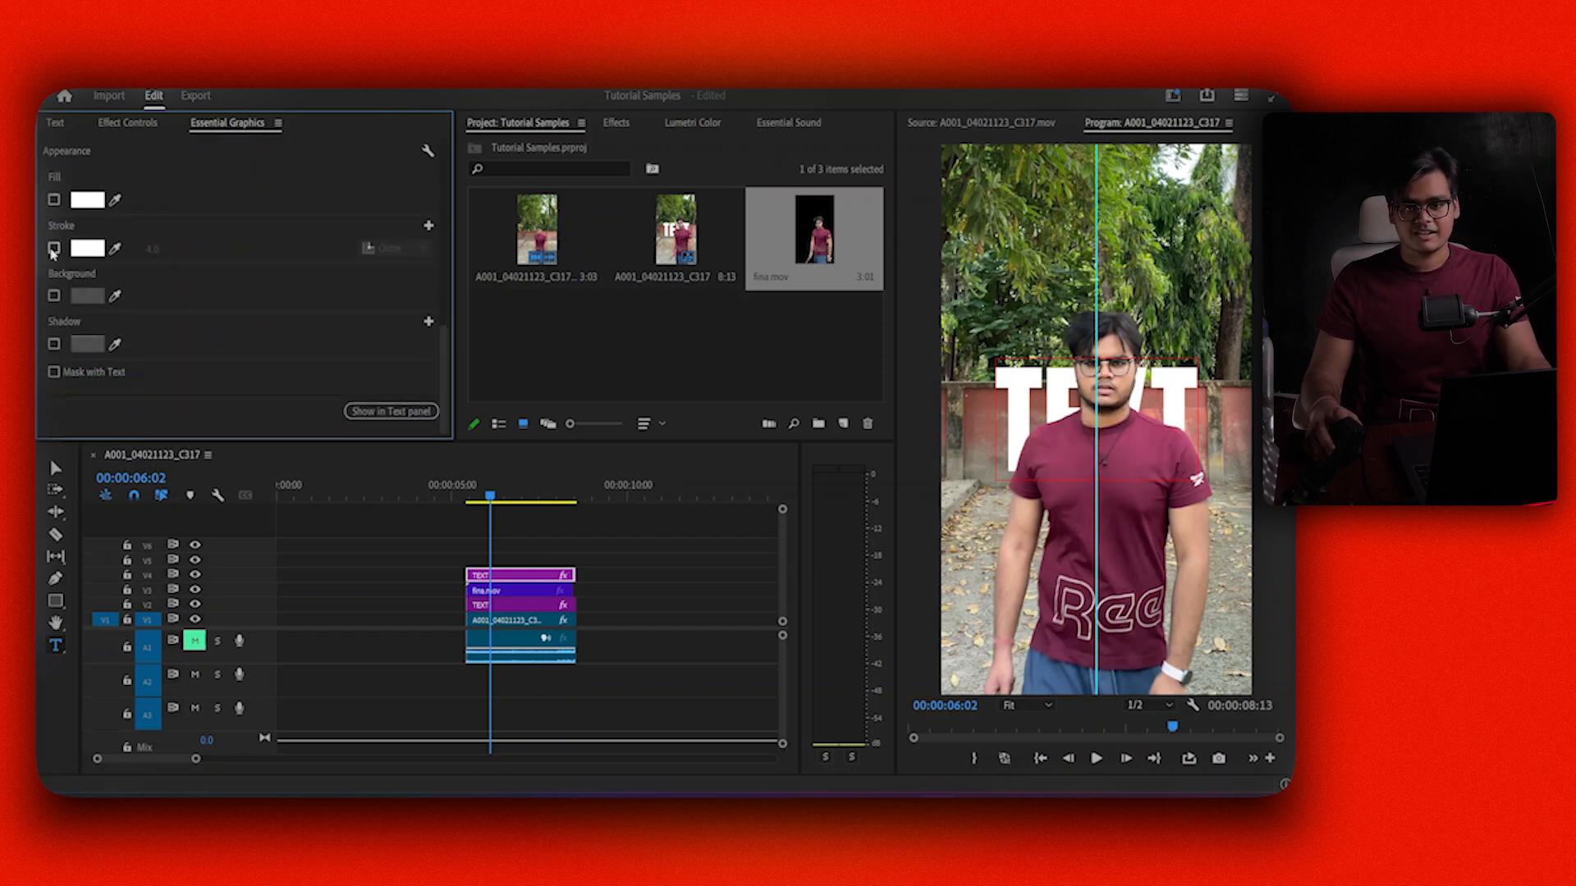
Turn on a white stroke for the duplicated TEXT title and set its stroke style to Inner.
click(54, 249)
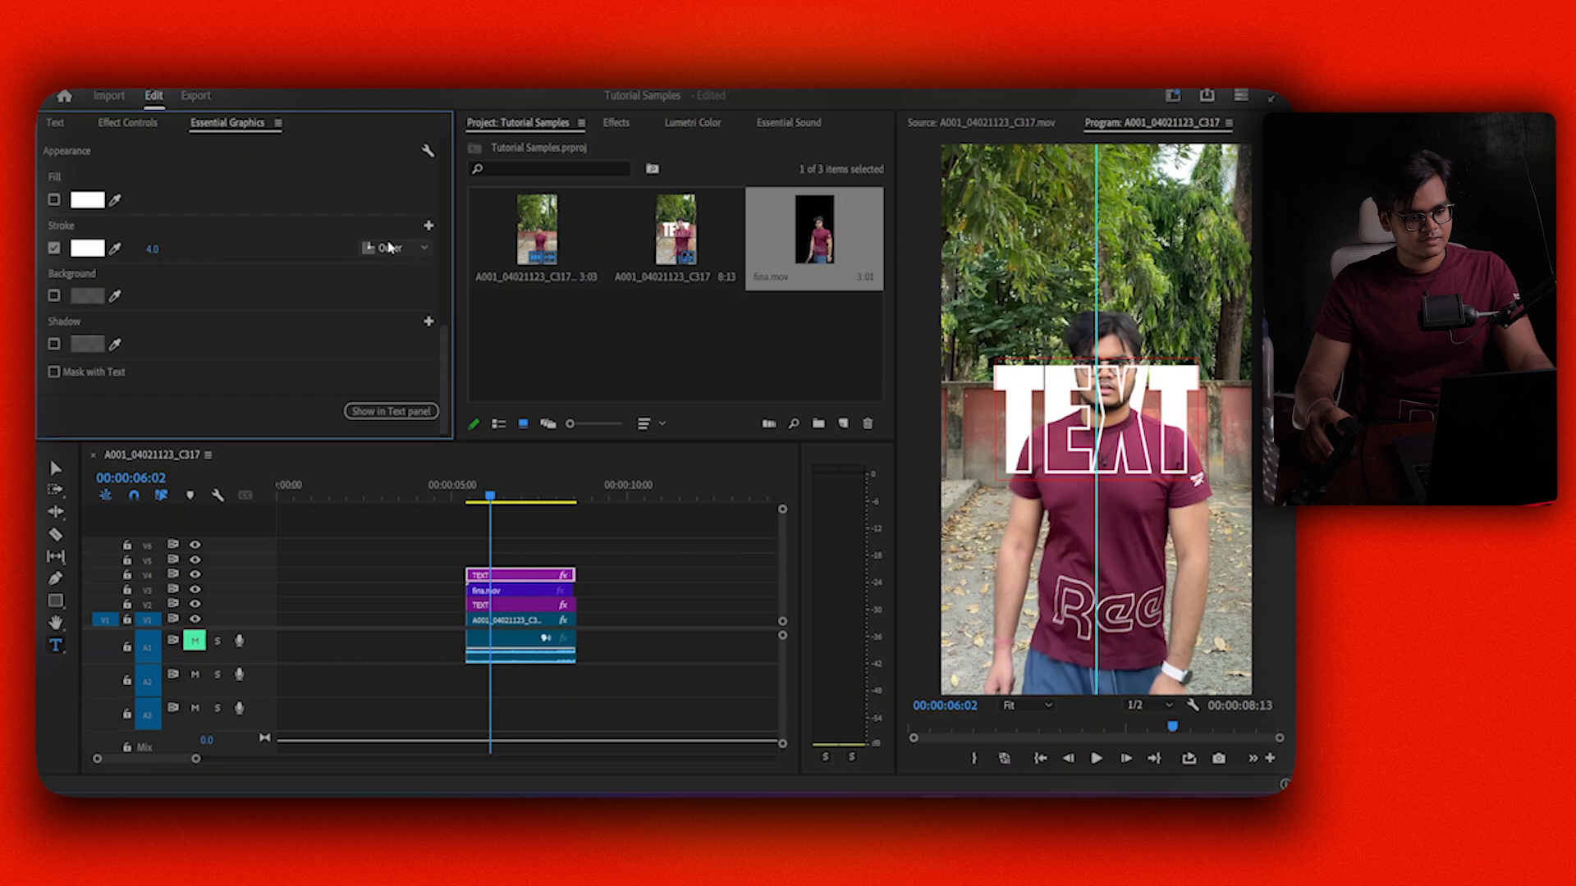
click(393, 247)
click(402, 283)
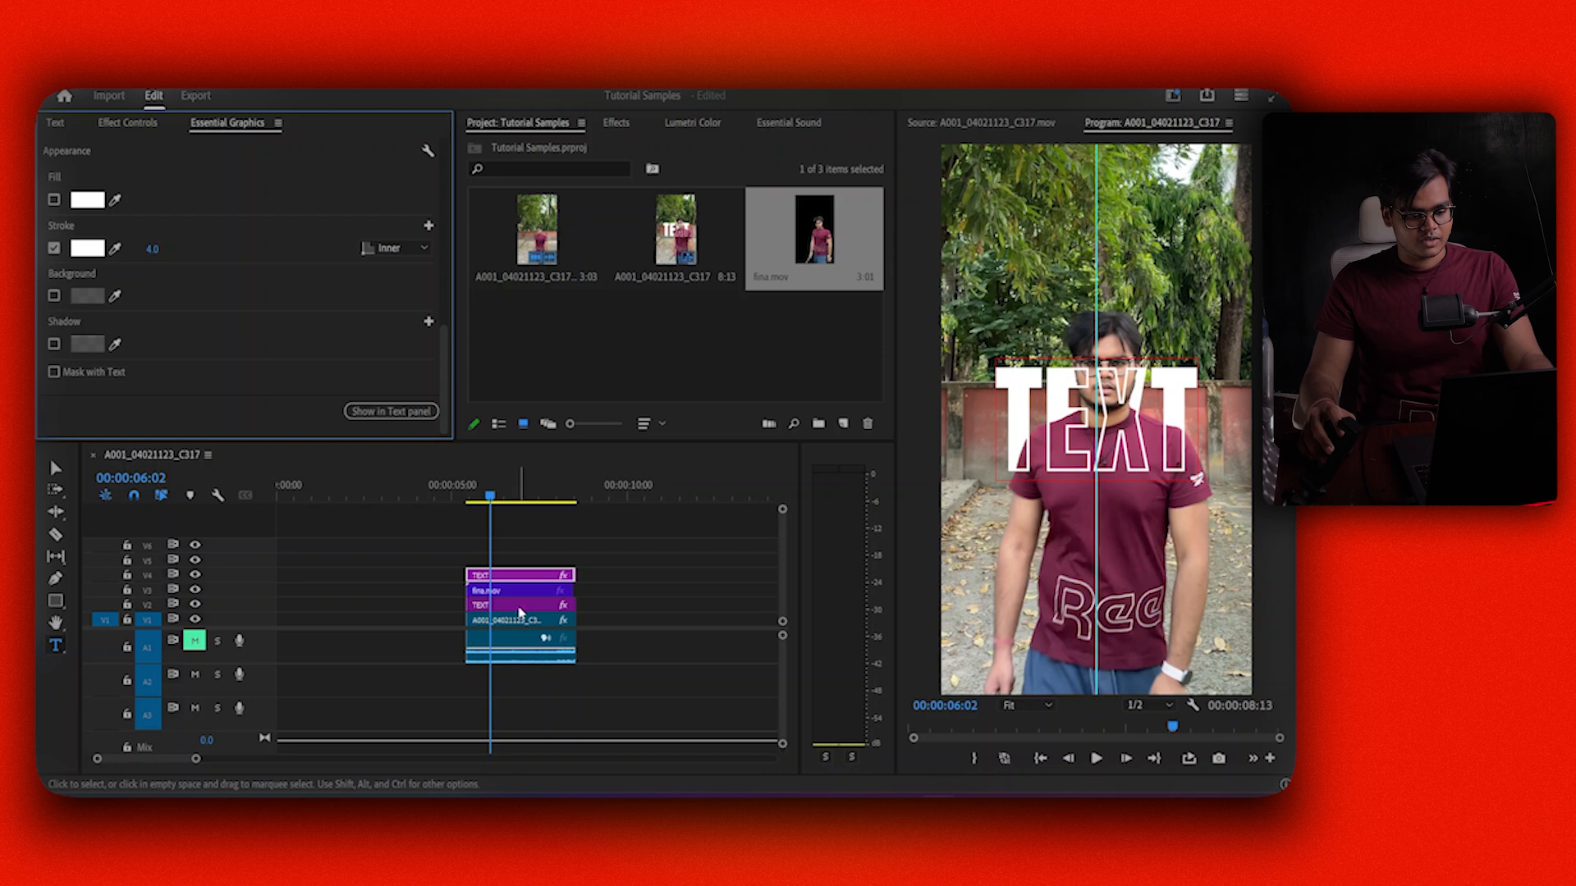
click(773, 563)
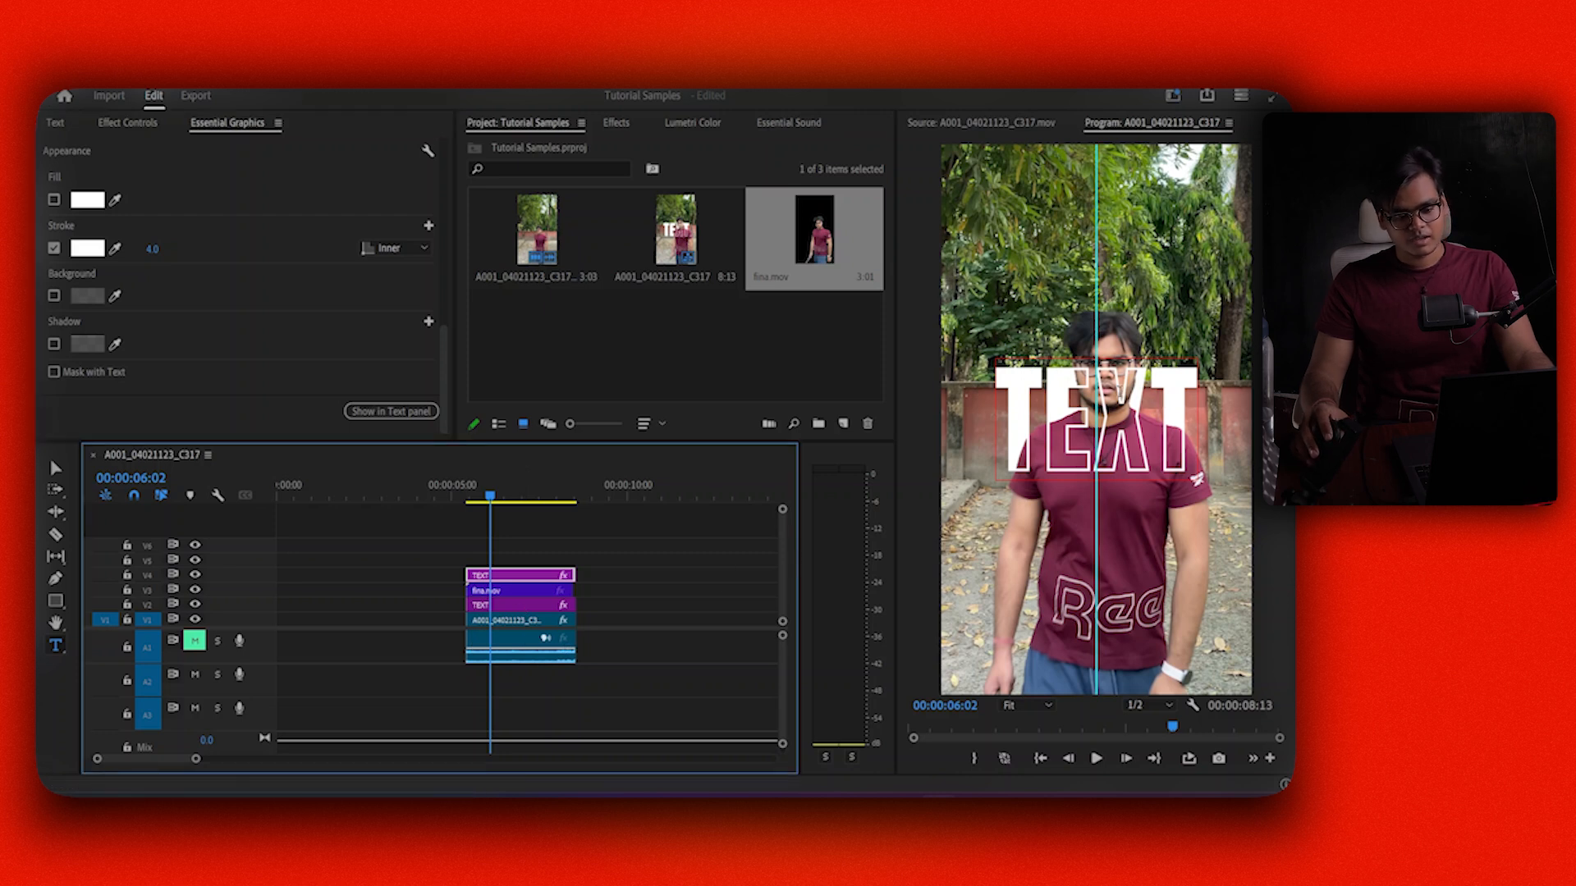
Scrub through the stacked clips in the sequence to preview the outlined TEXT over the man up to 00:00:06:20.
key(v)
click(482, 492)
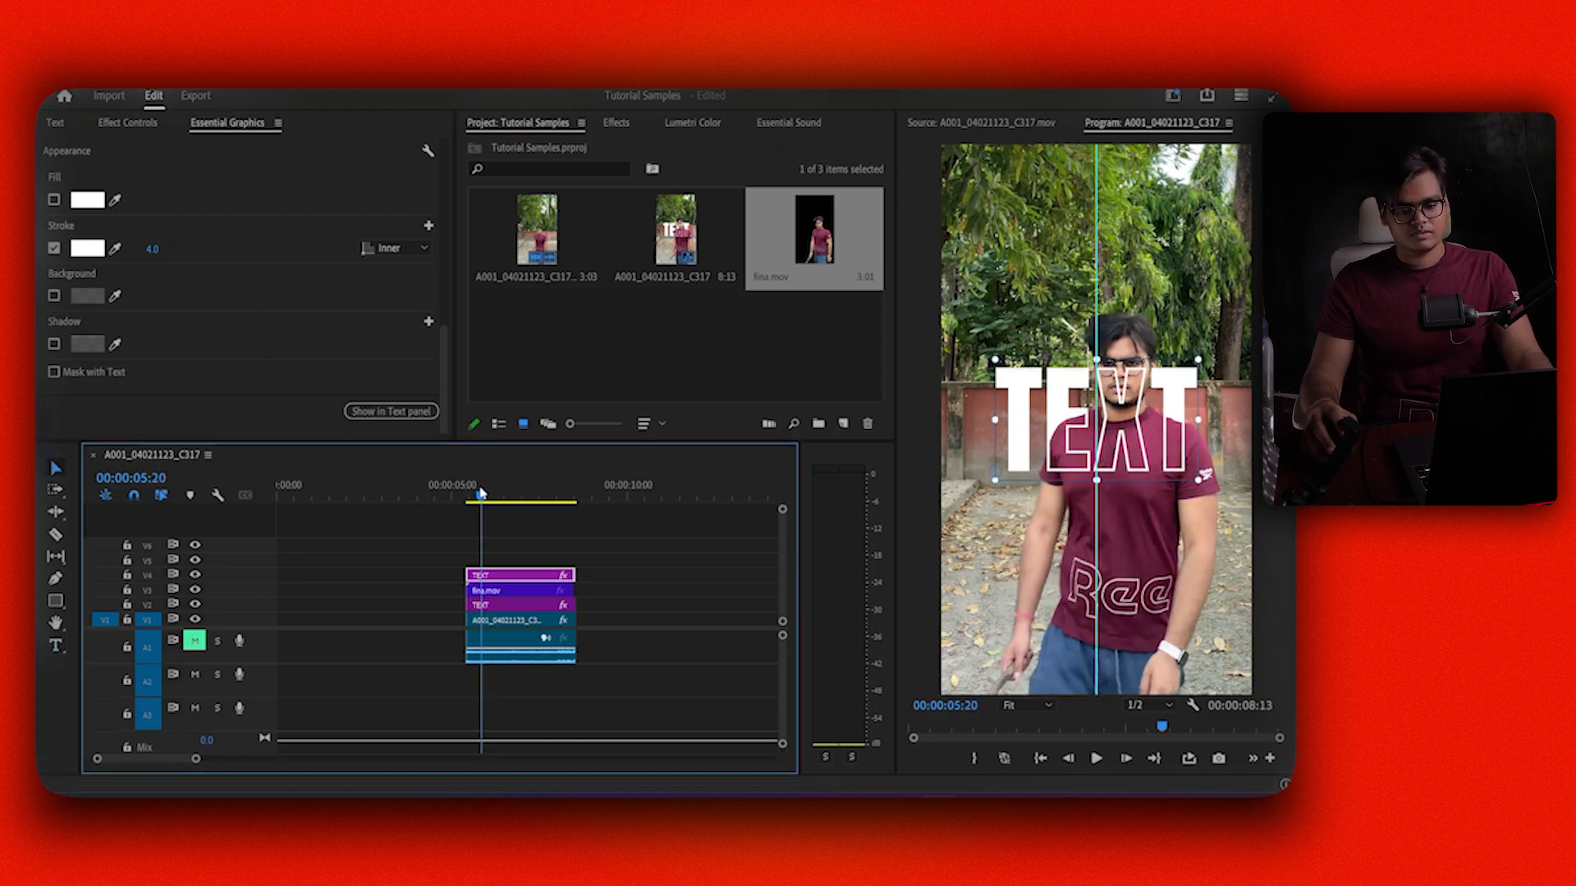
drag(481, 493, 516, 510)
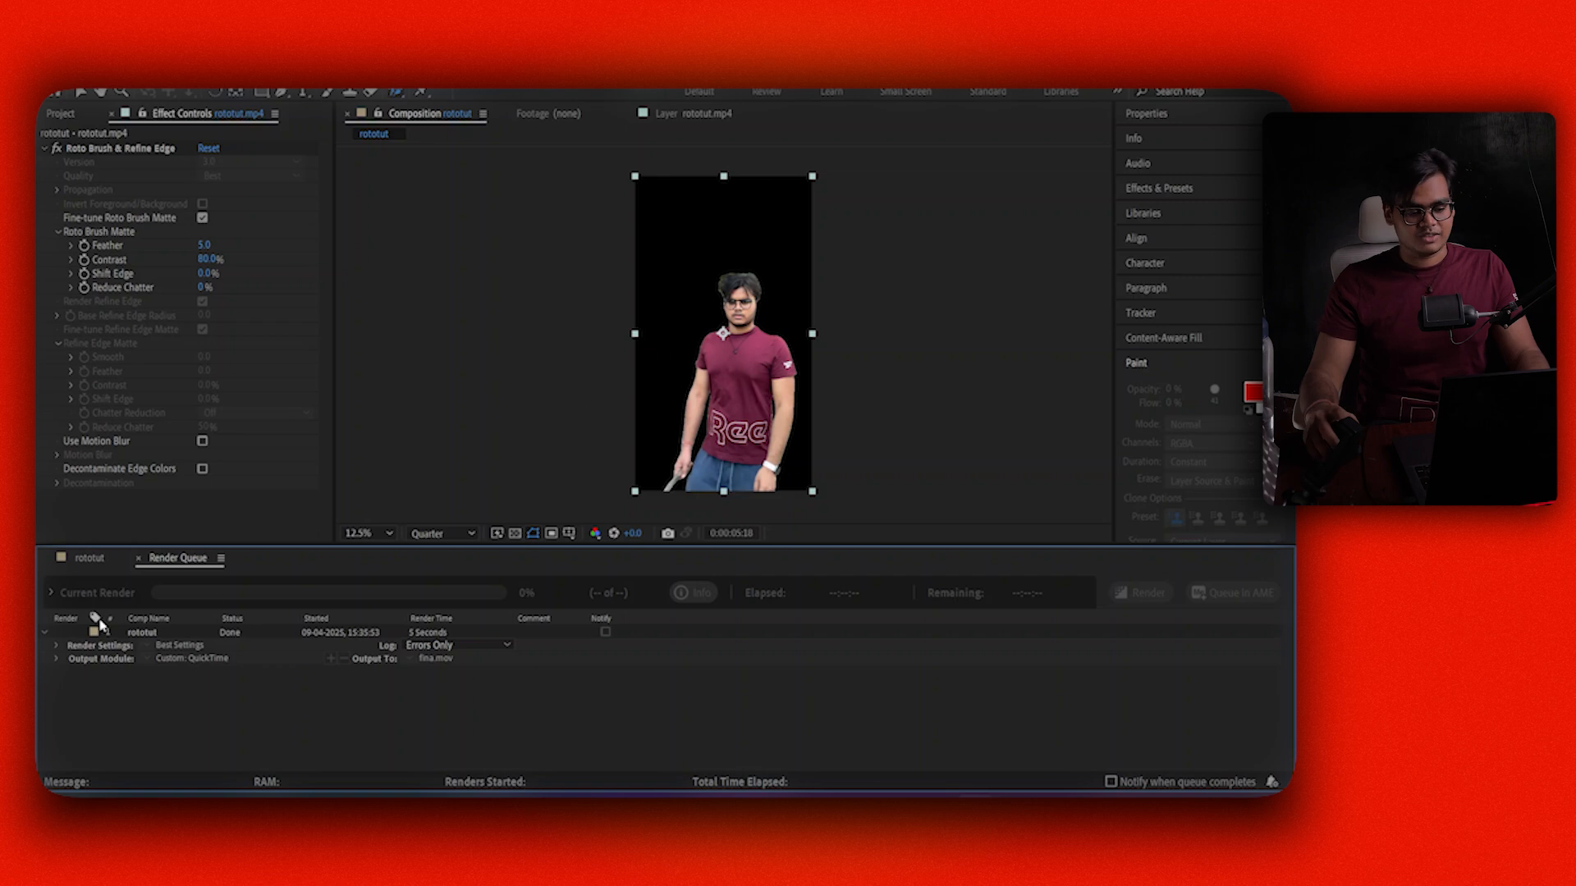
In After Effects, return to the rototut composition's start and add the original rototut.mp4 footage below the cut-out layer.
click(86, 558)
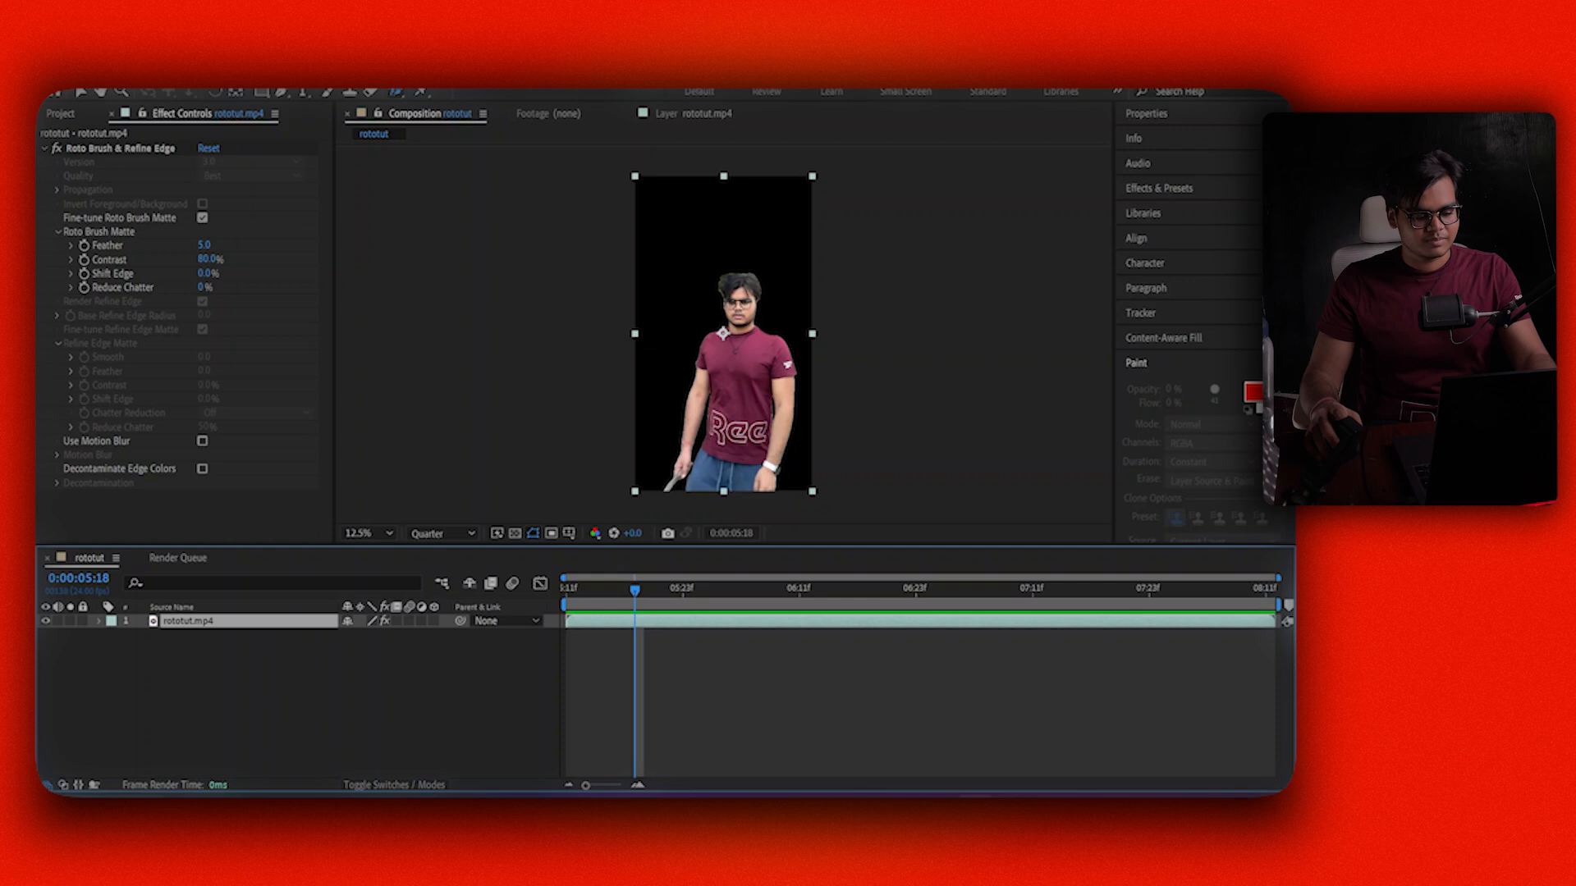
click(625, 651)
drag(625, 591, 566, 590)
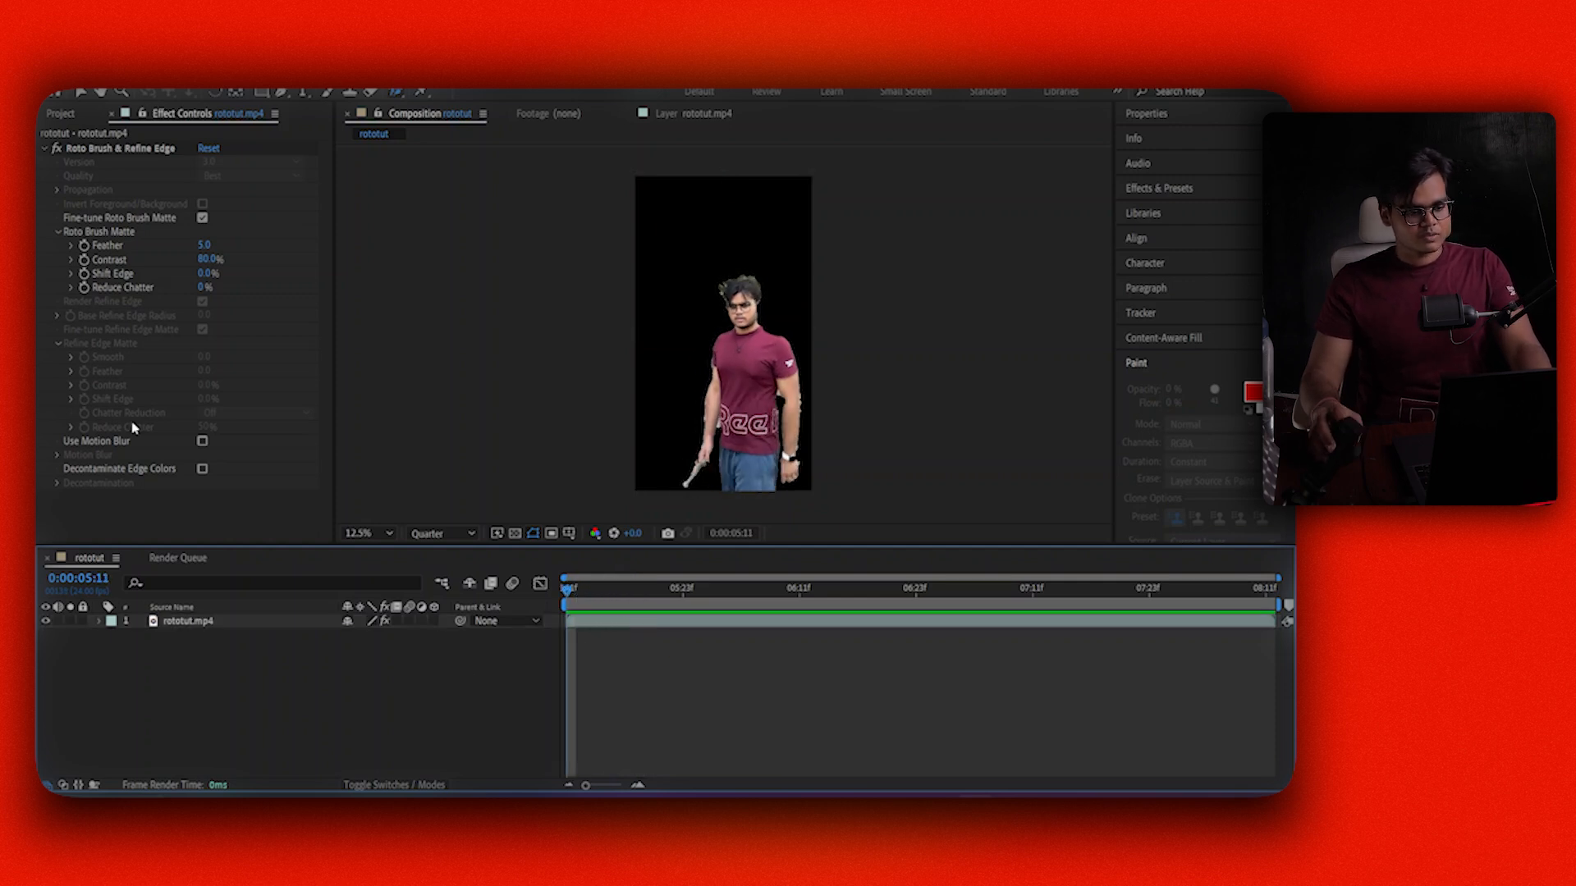
click(85, 121)
click(190, 397)
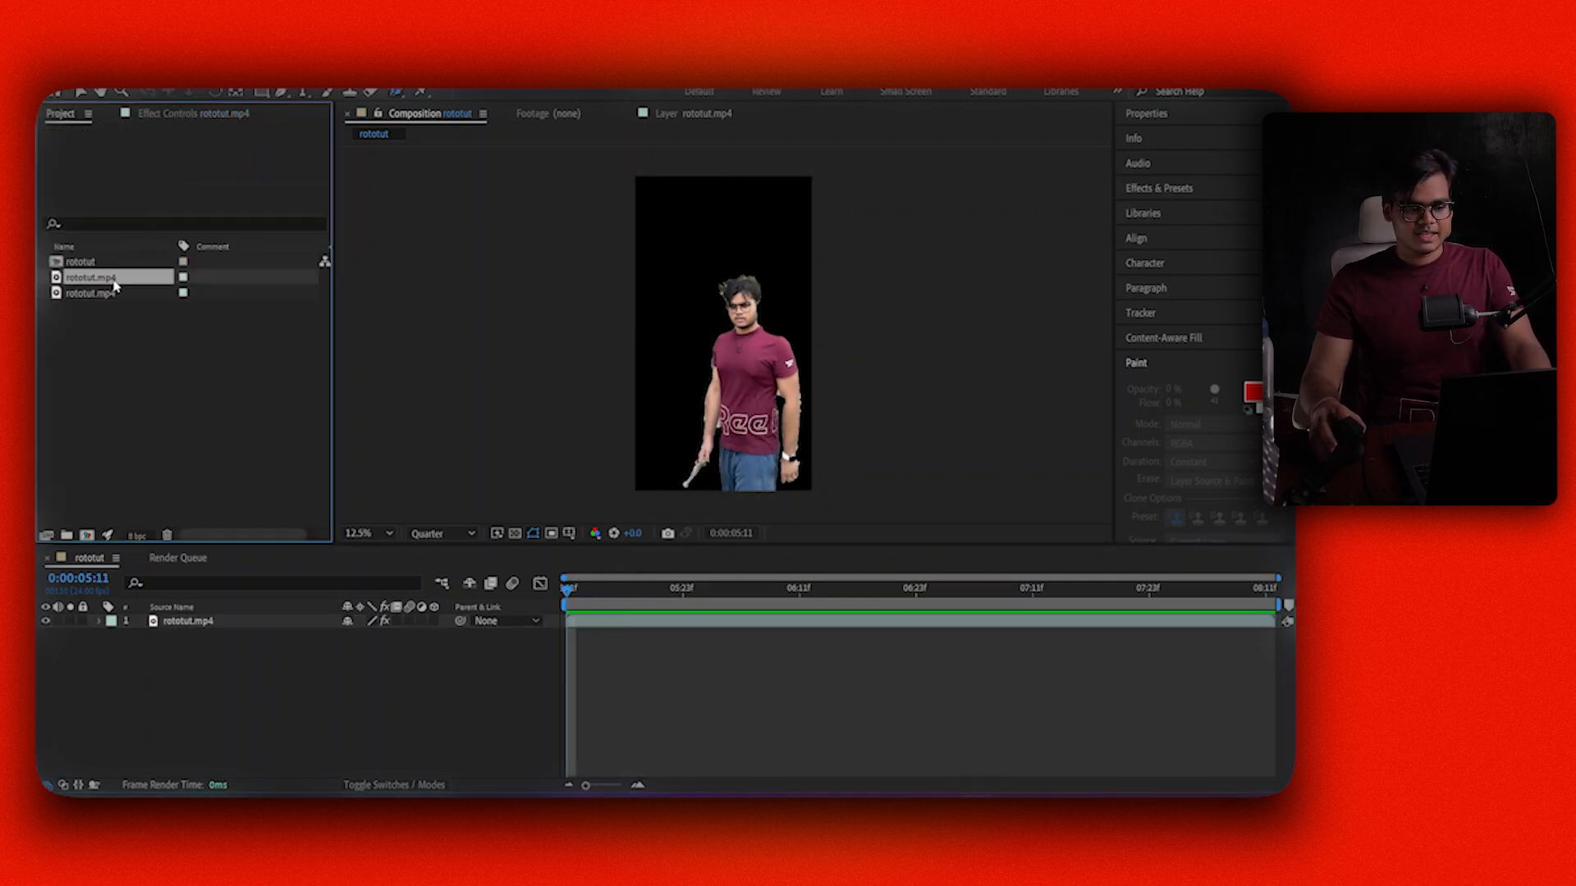
drag(113, 285, 151, 668)
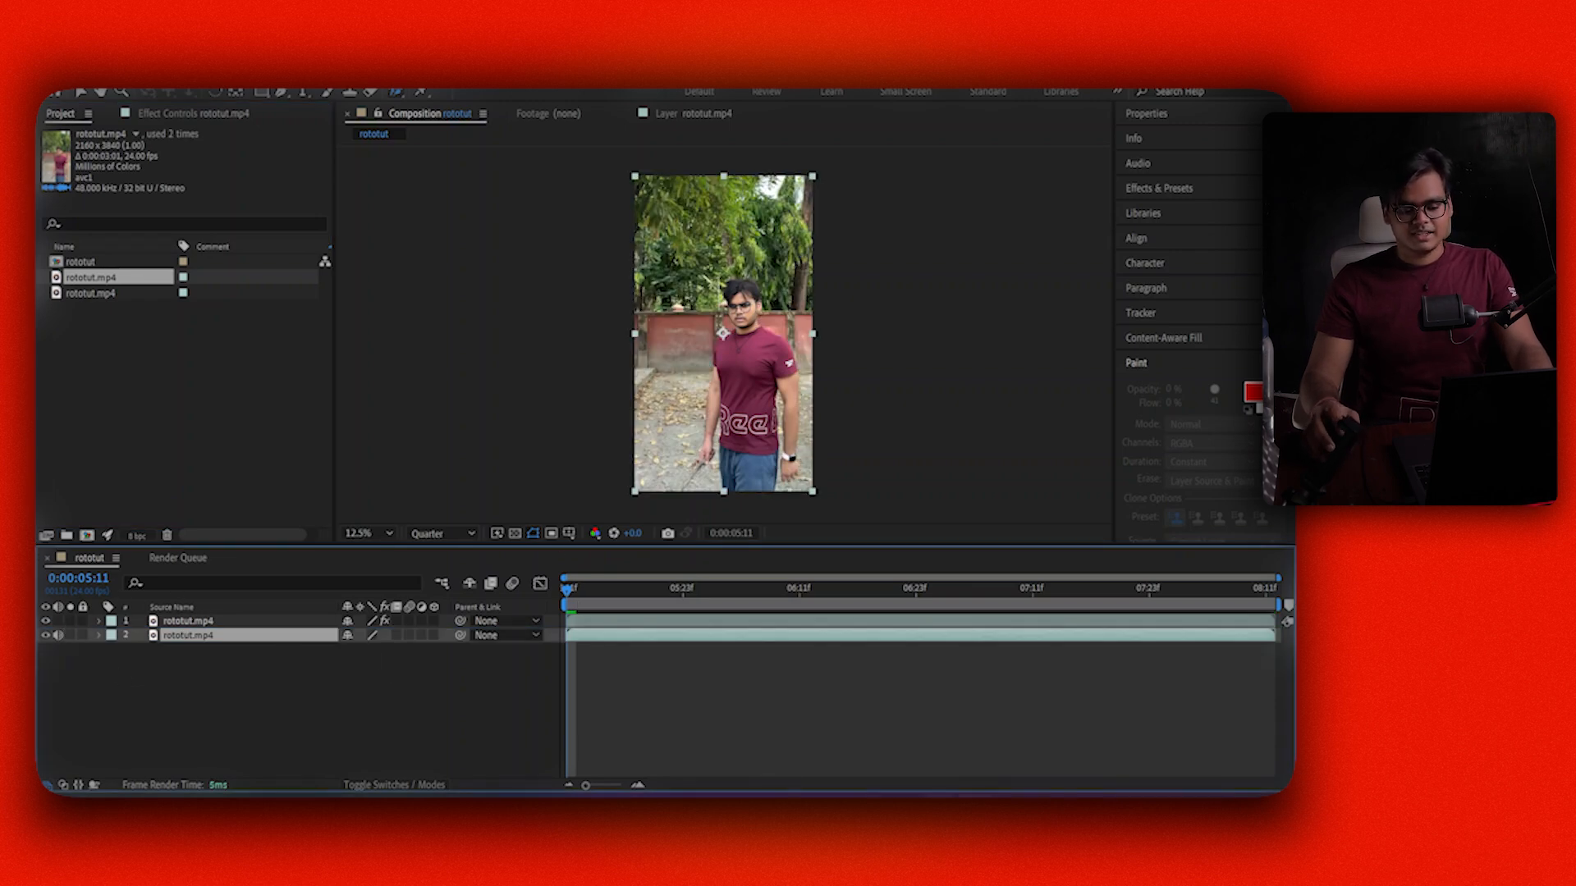
key(alt+Tab)
key(alt+Tab)
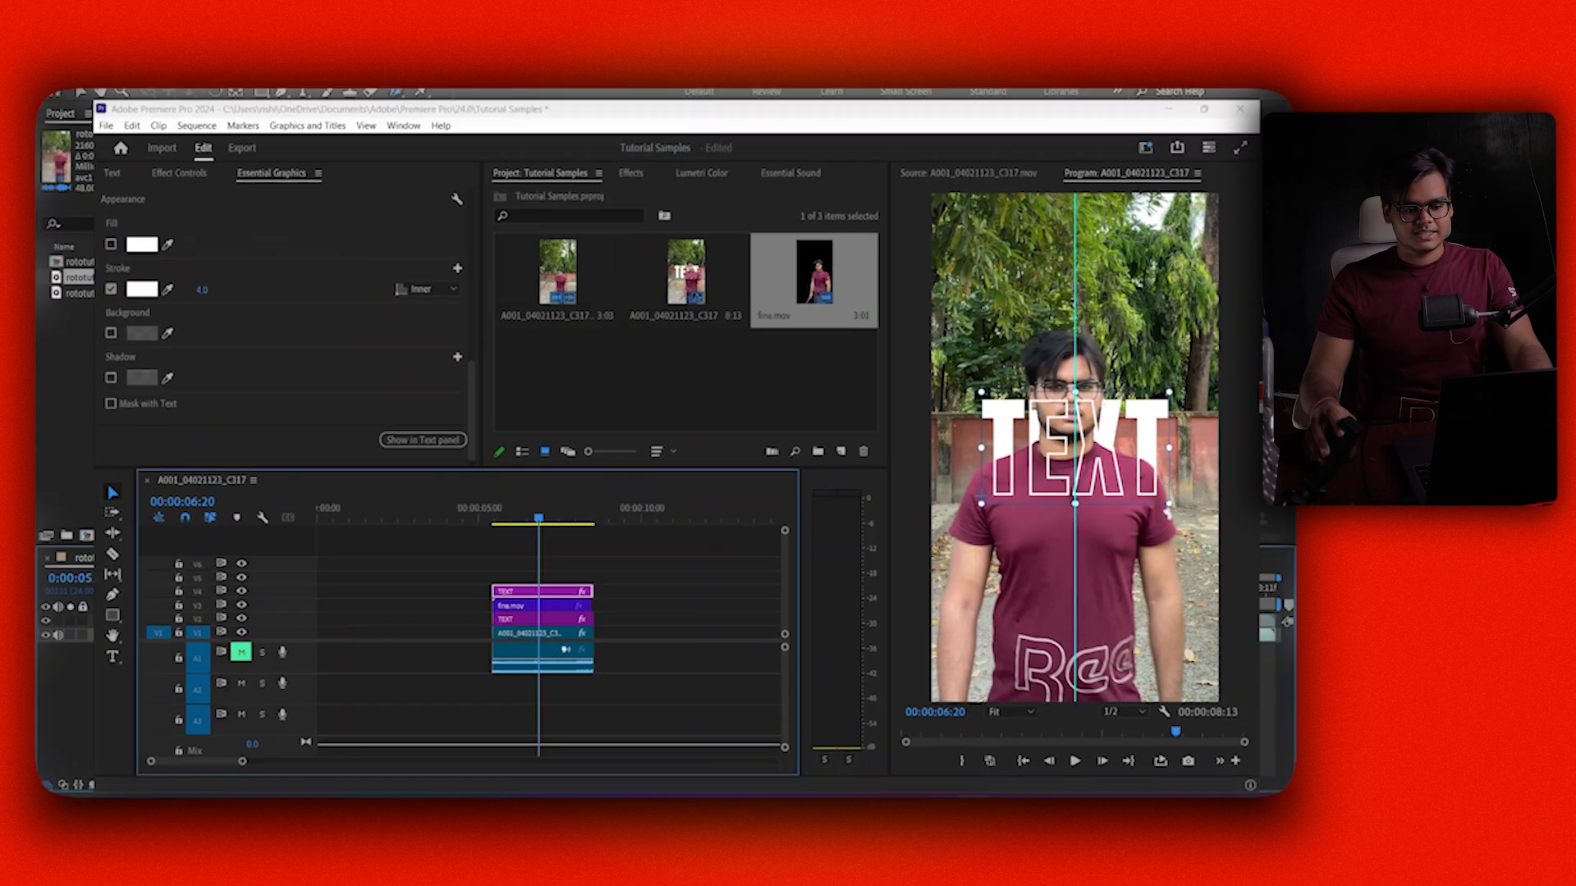
click(686, 661)
click(191, 621)
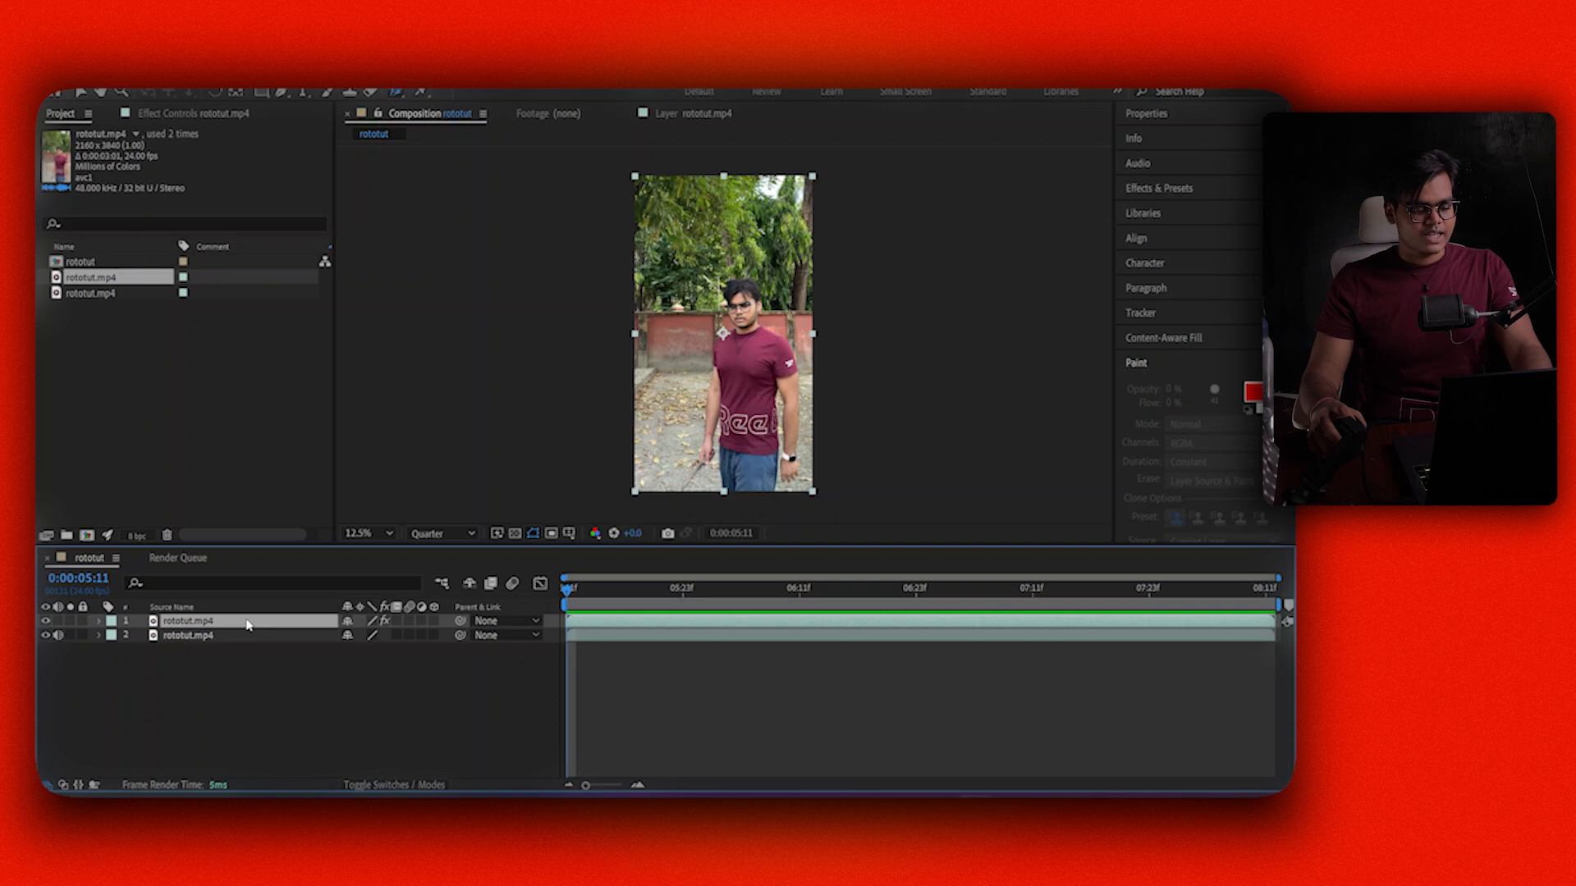
key(ctrl+space)
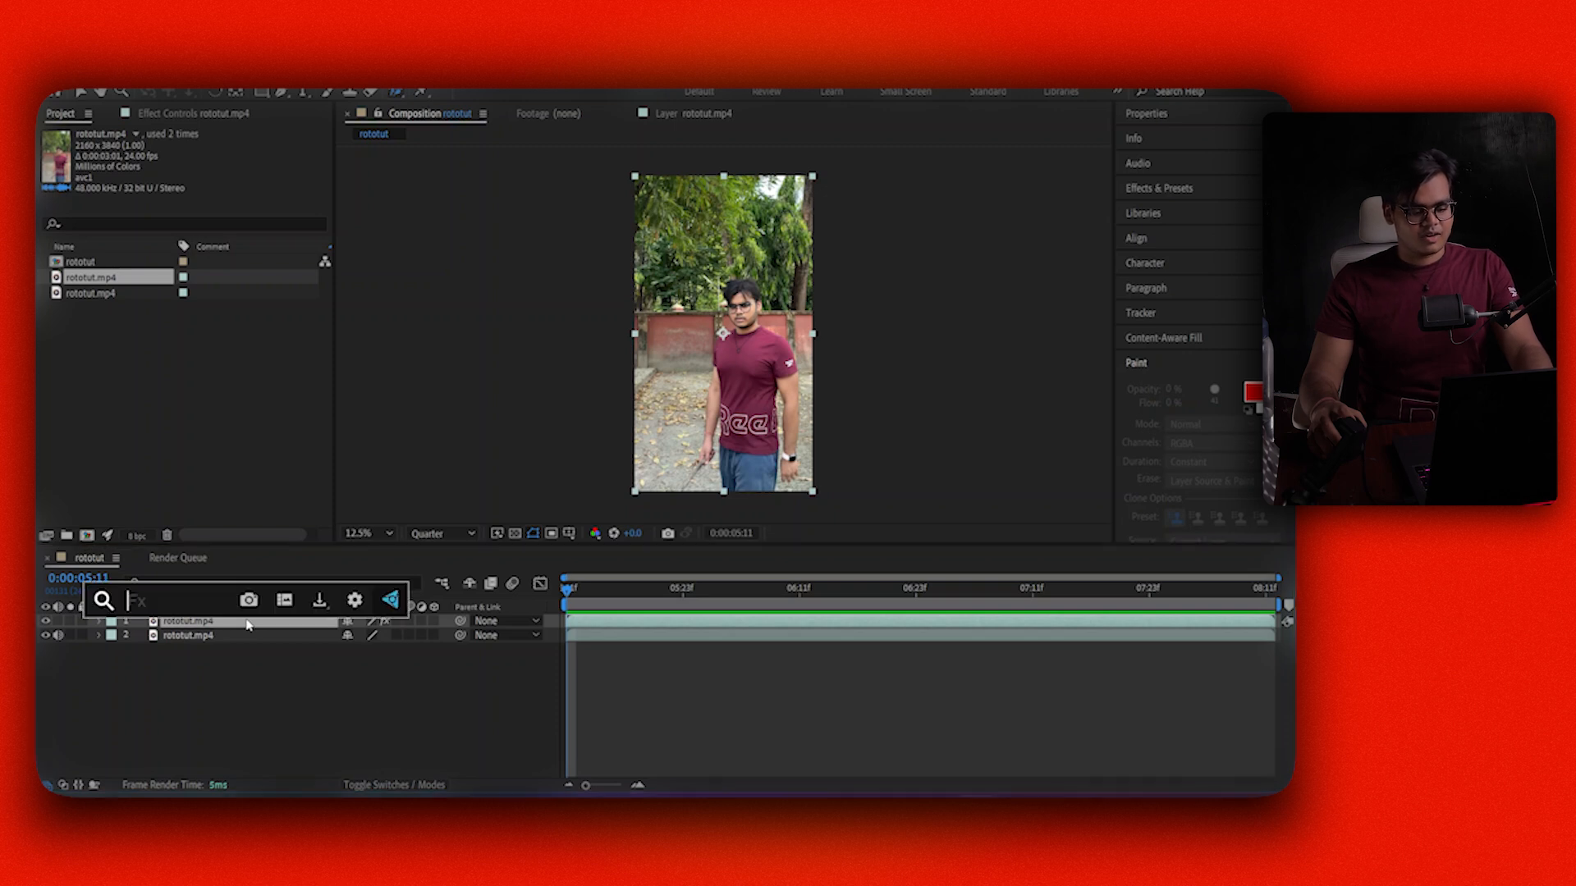
click(309, 628)
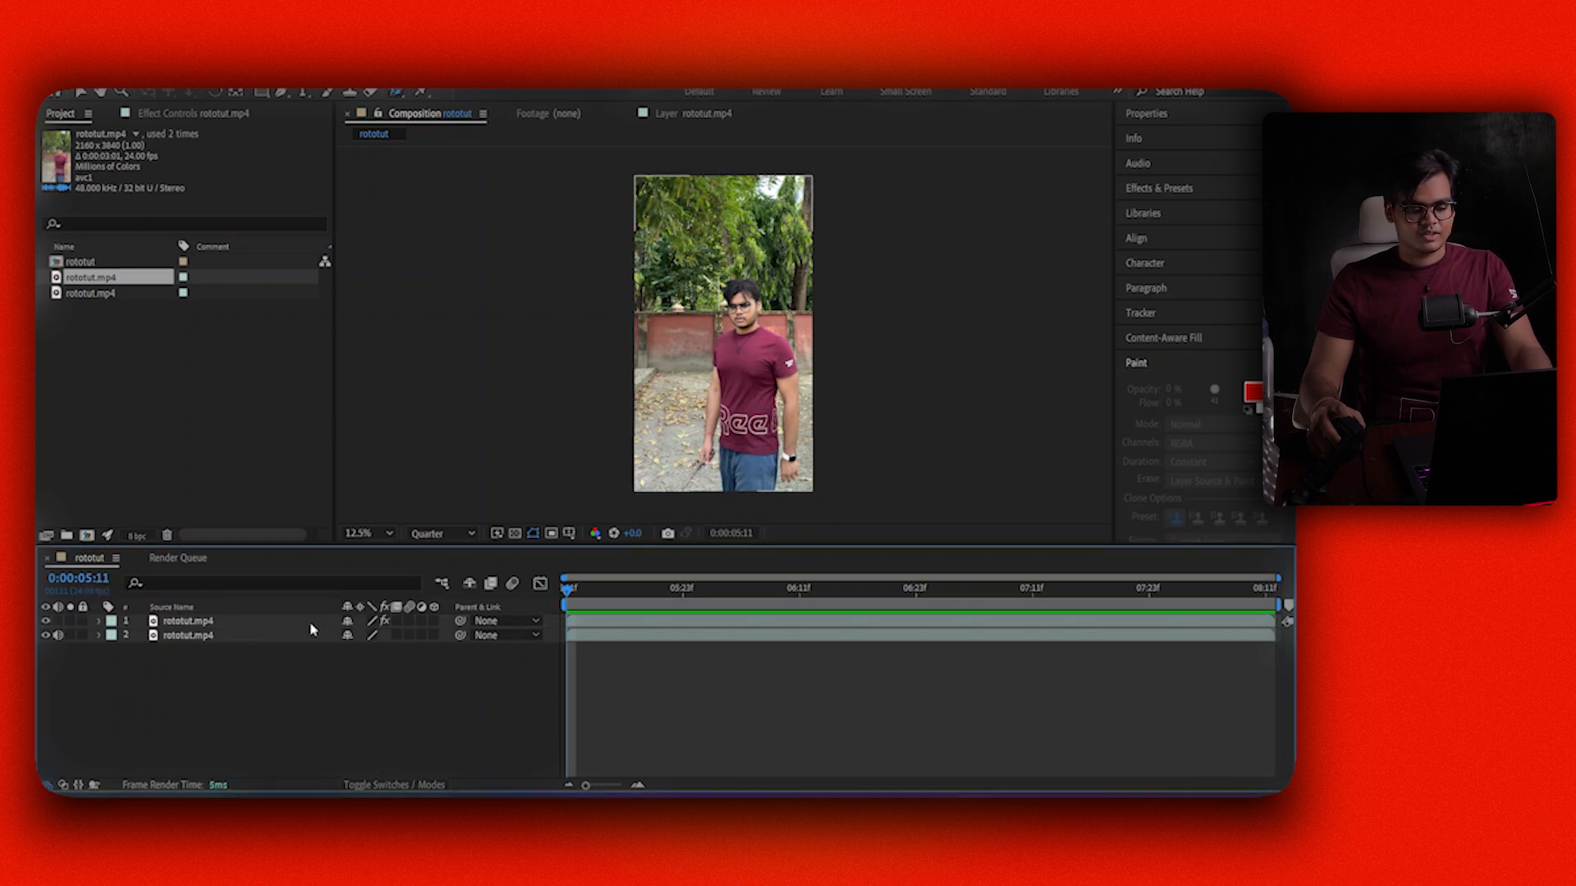
Select the cut-out rototut.mp4 layer and open the list of effects and presets.
click(263, 628)
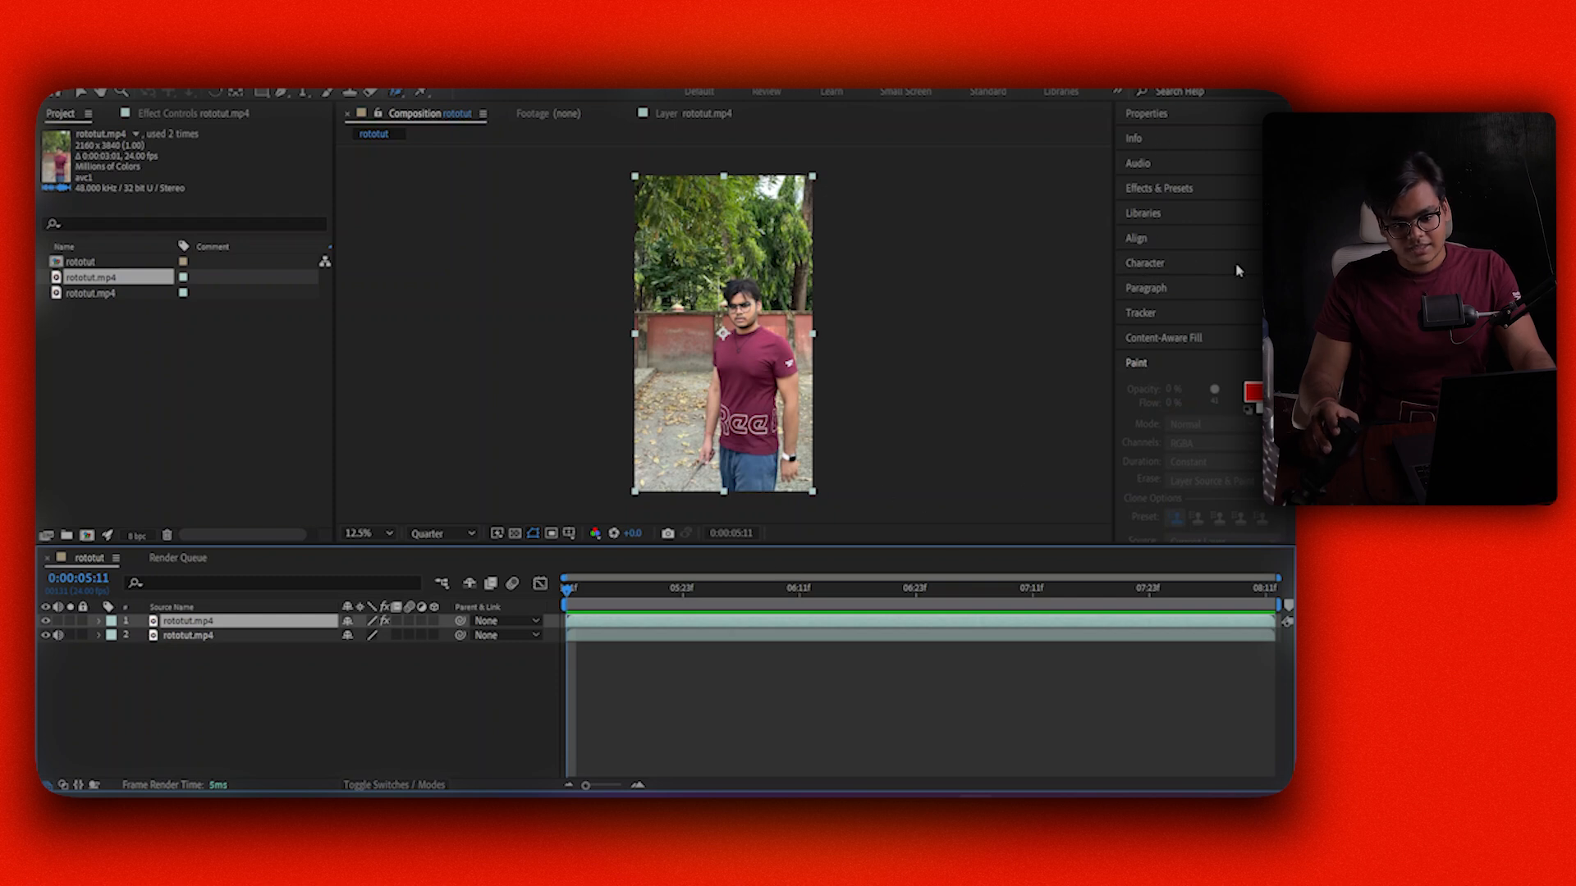
scroll(1210, 392, down, 5)
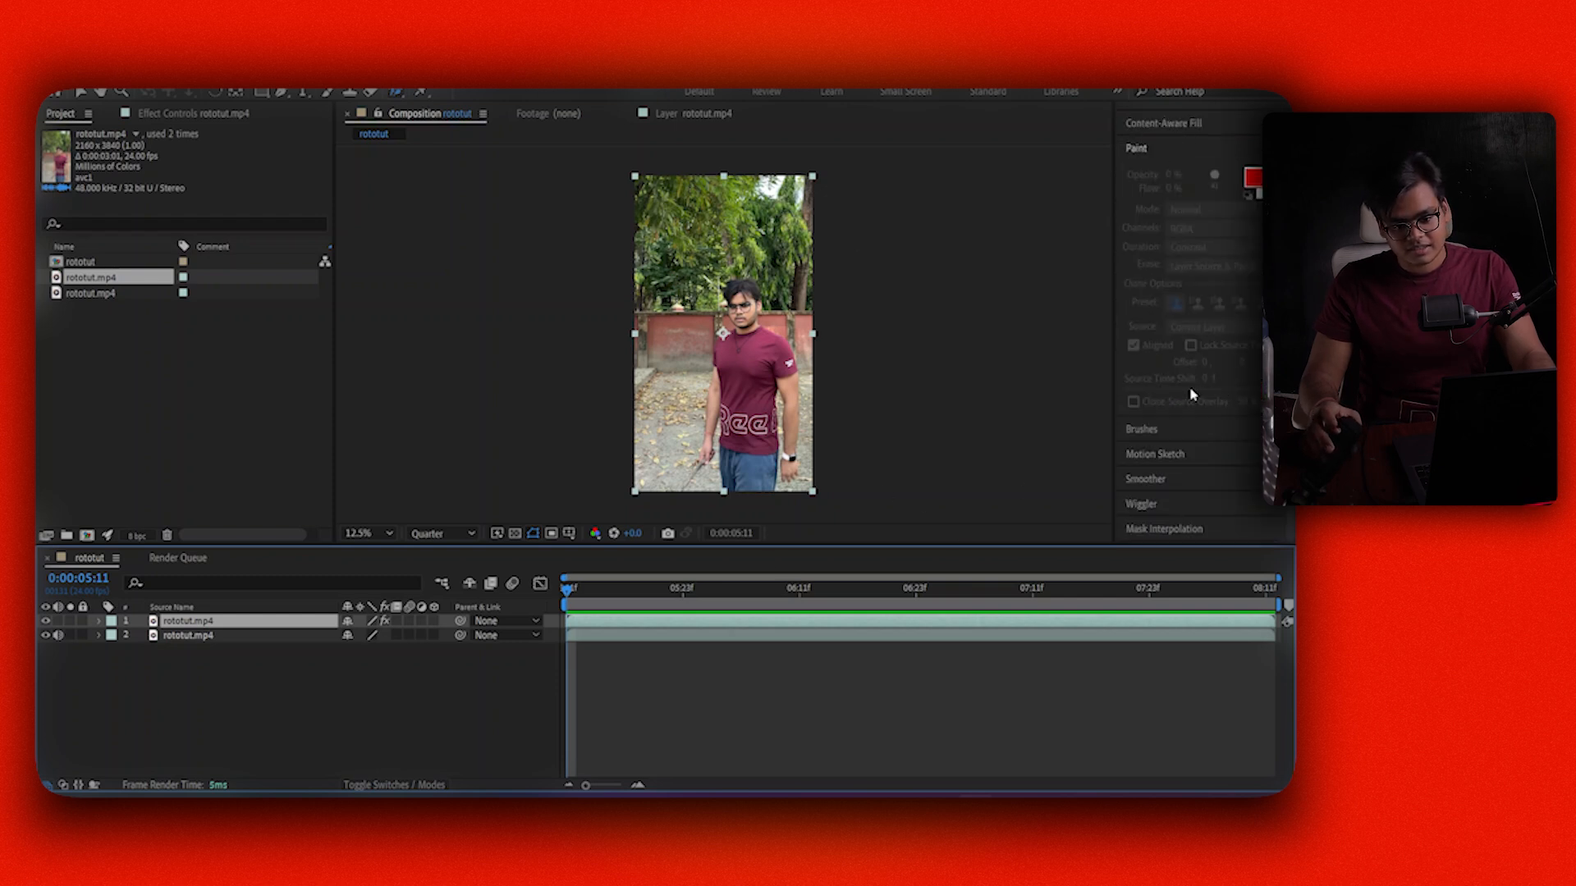
scroll(1192, 395, up, 5)
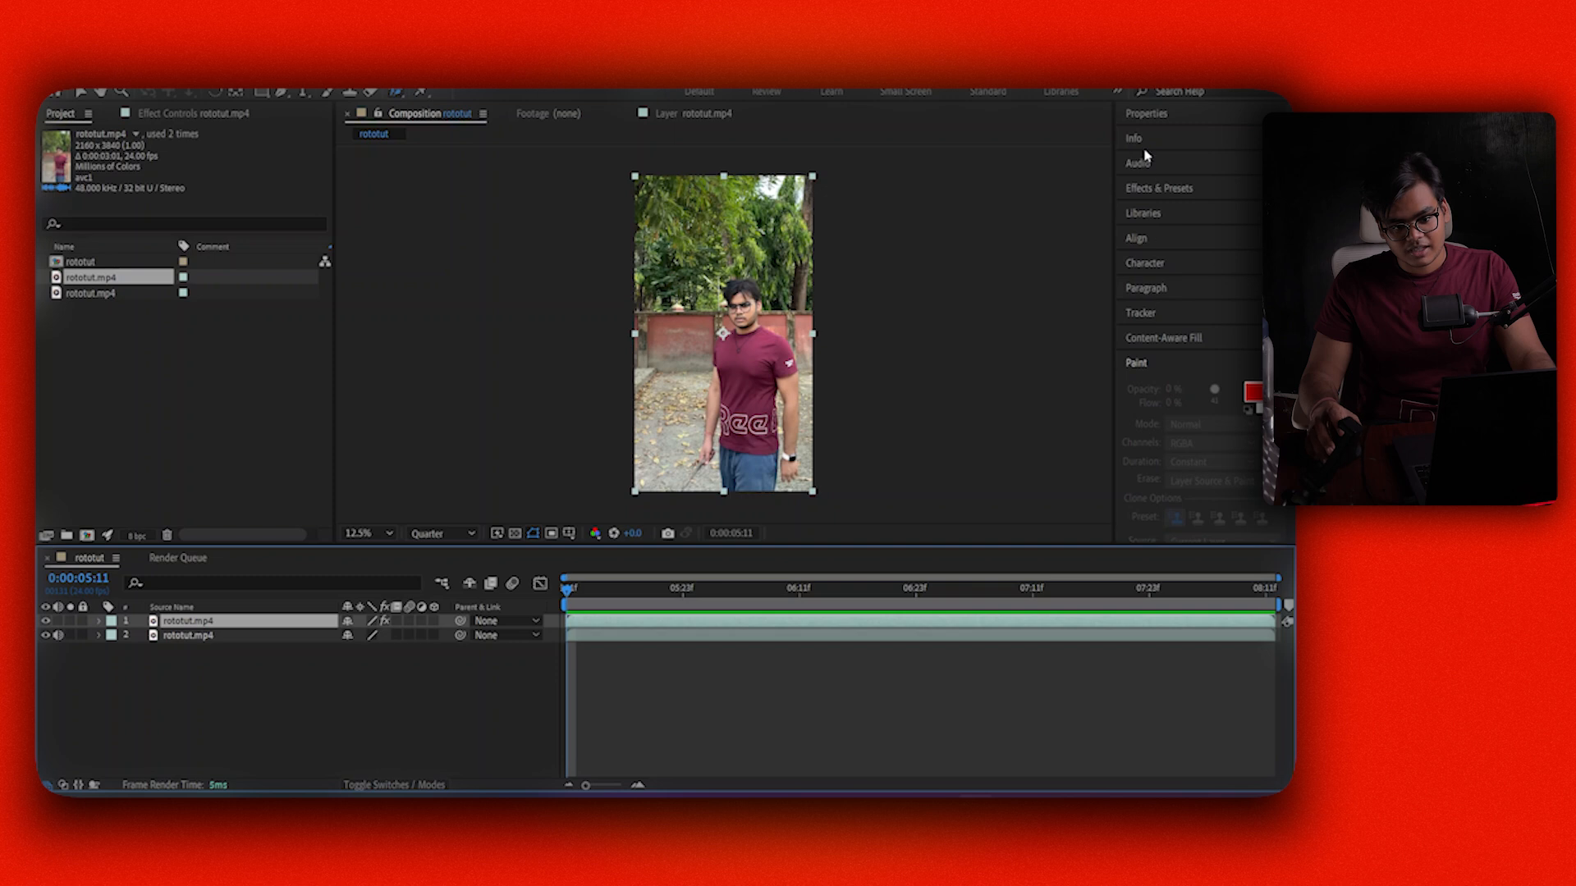
scroll(1158, 260, down, 5)
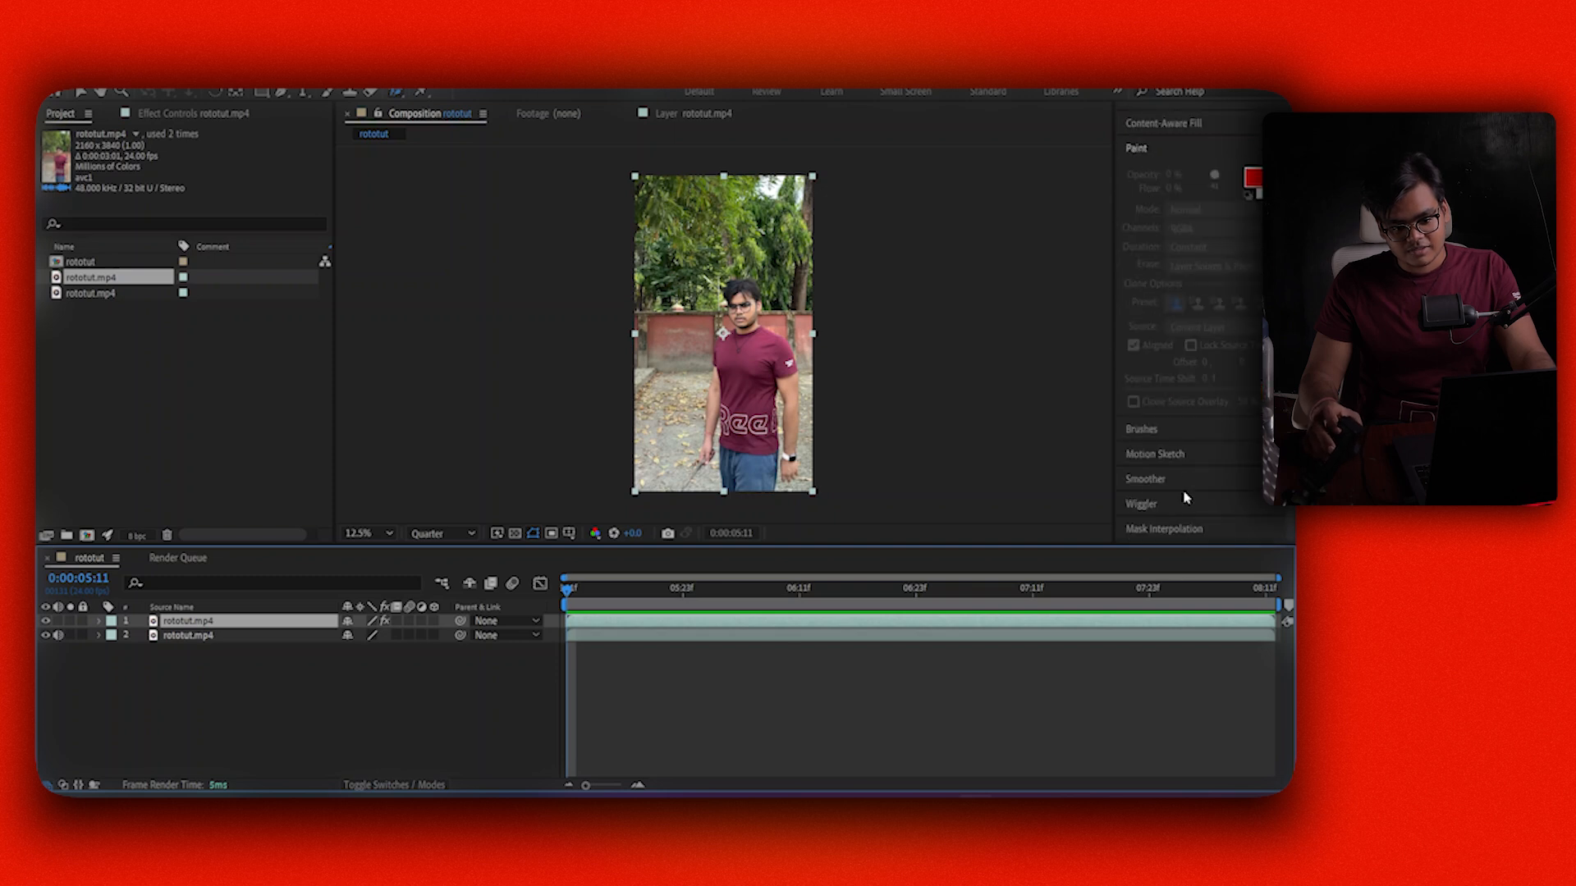
click(344, 88)
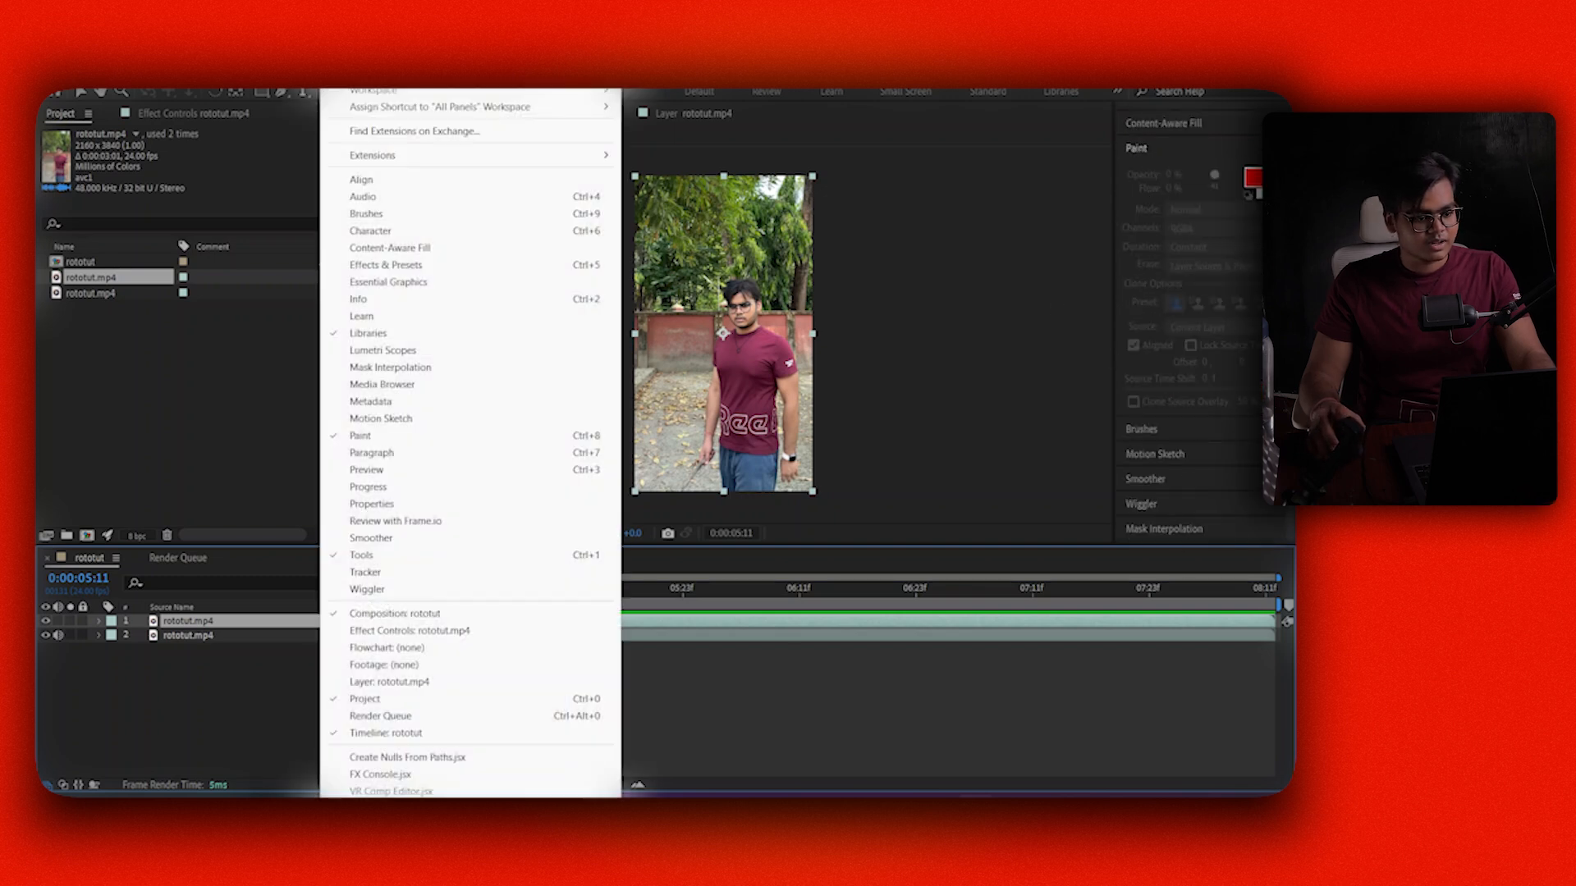
click(365, 264)
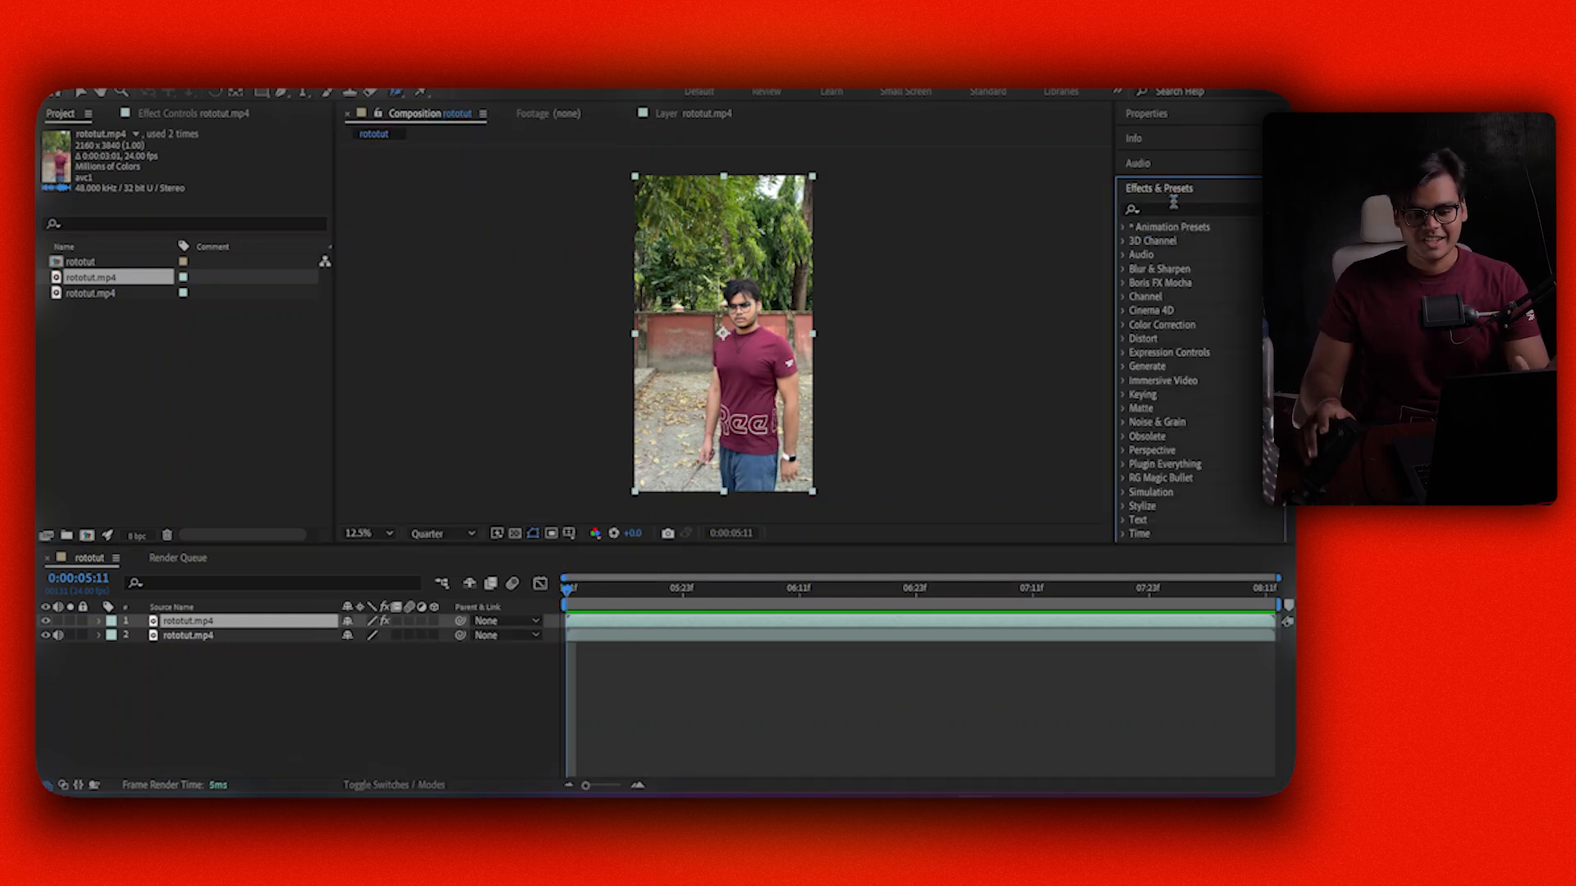
Find the Fill effect, apply it to the upper rototut.mp4 cut-out layer and play back the filled silhouette.
click(645, 623)
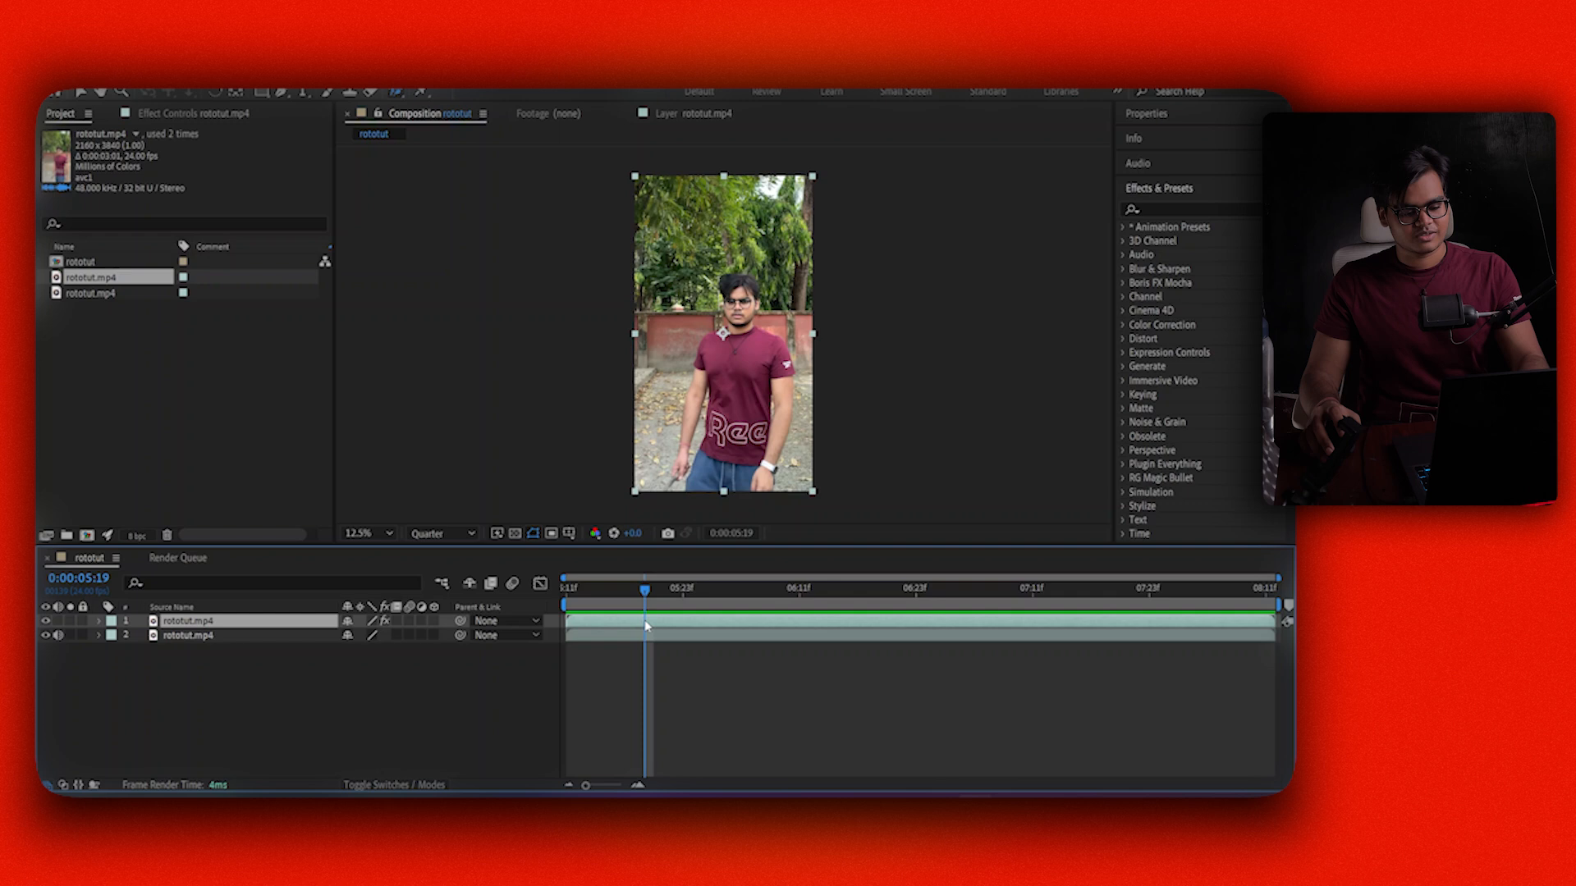
click(756, 700)
click(1187, 206)
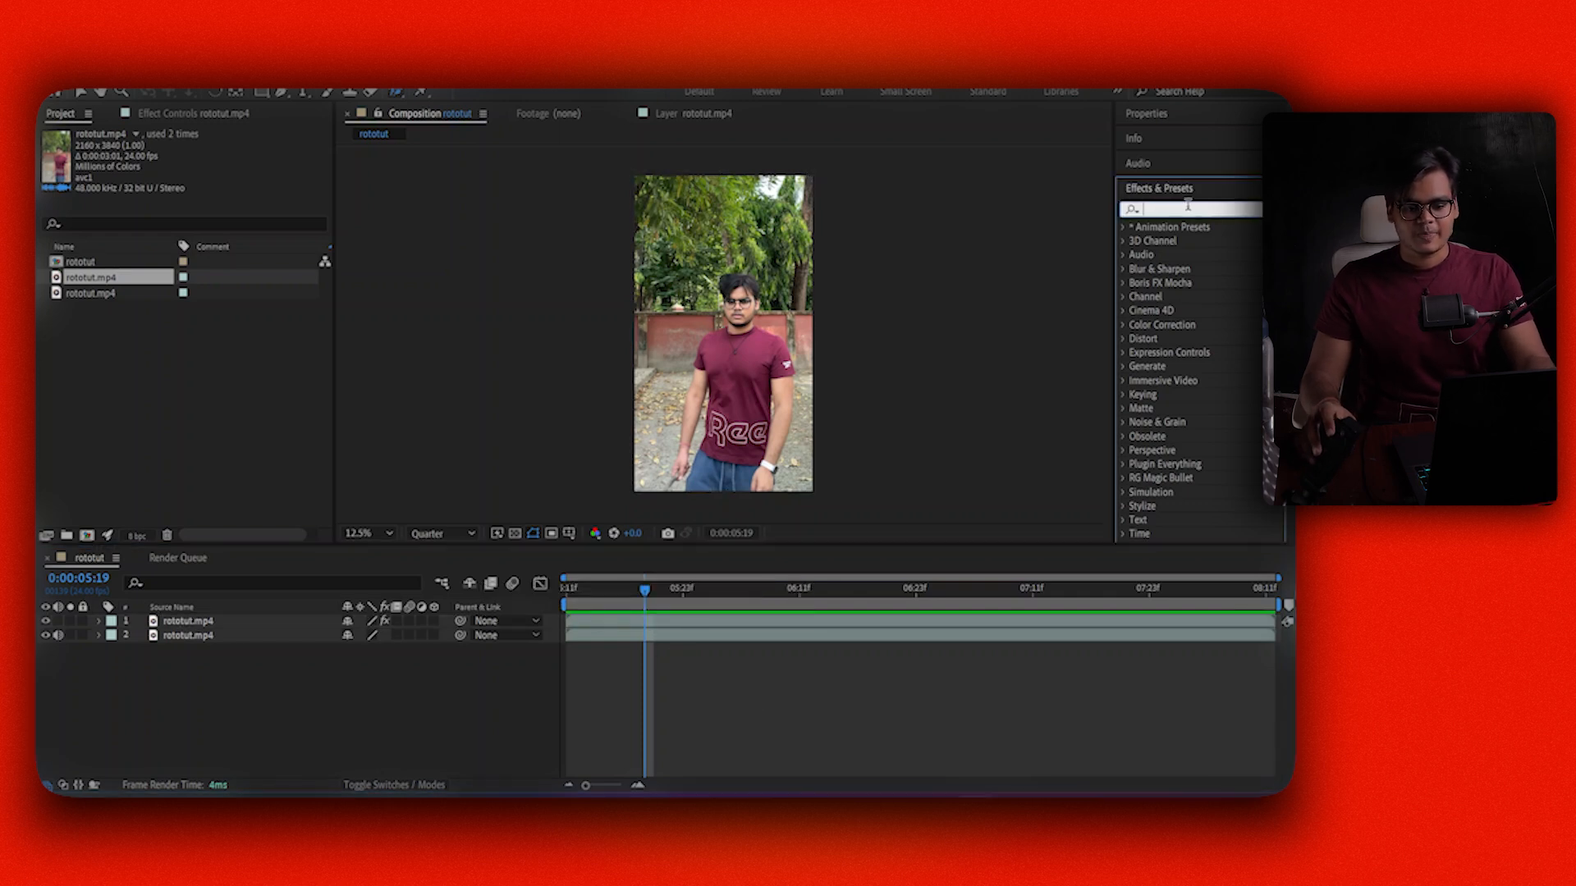
text(fill)
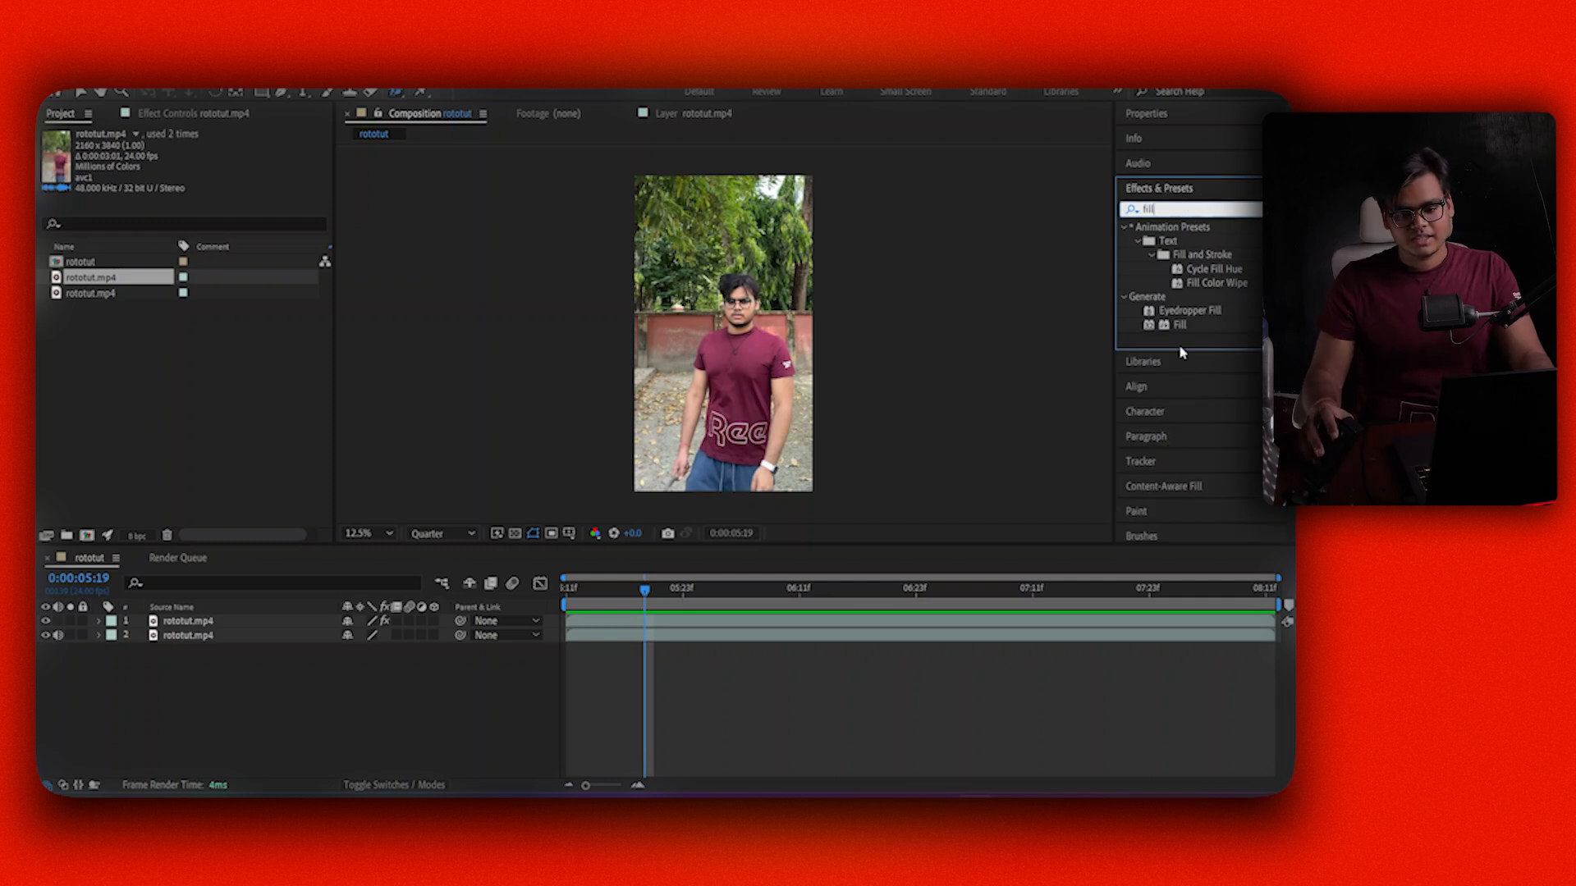
click(1192, 325)
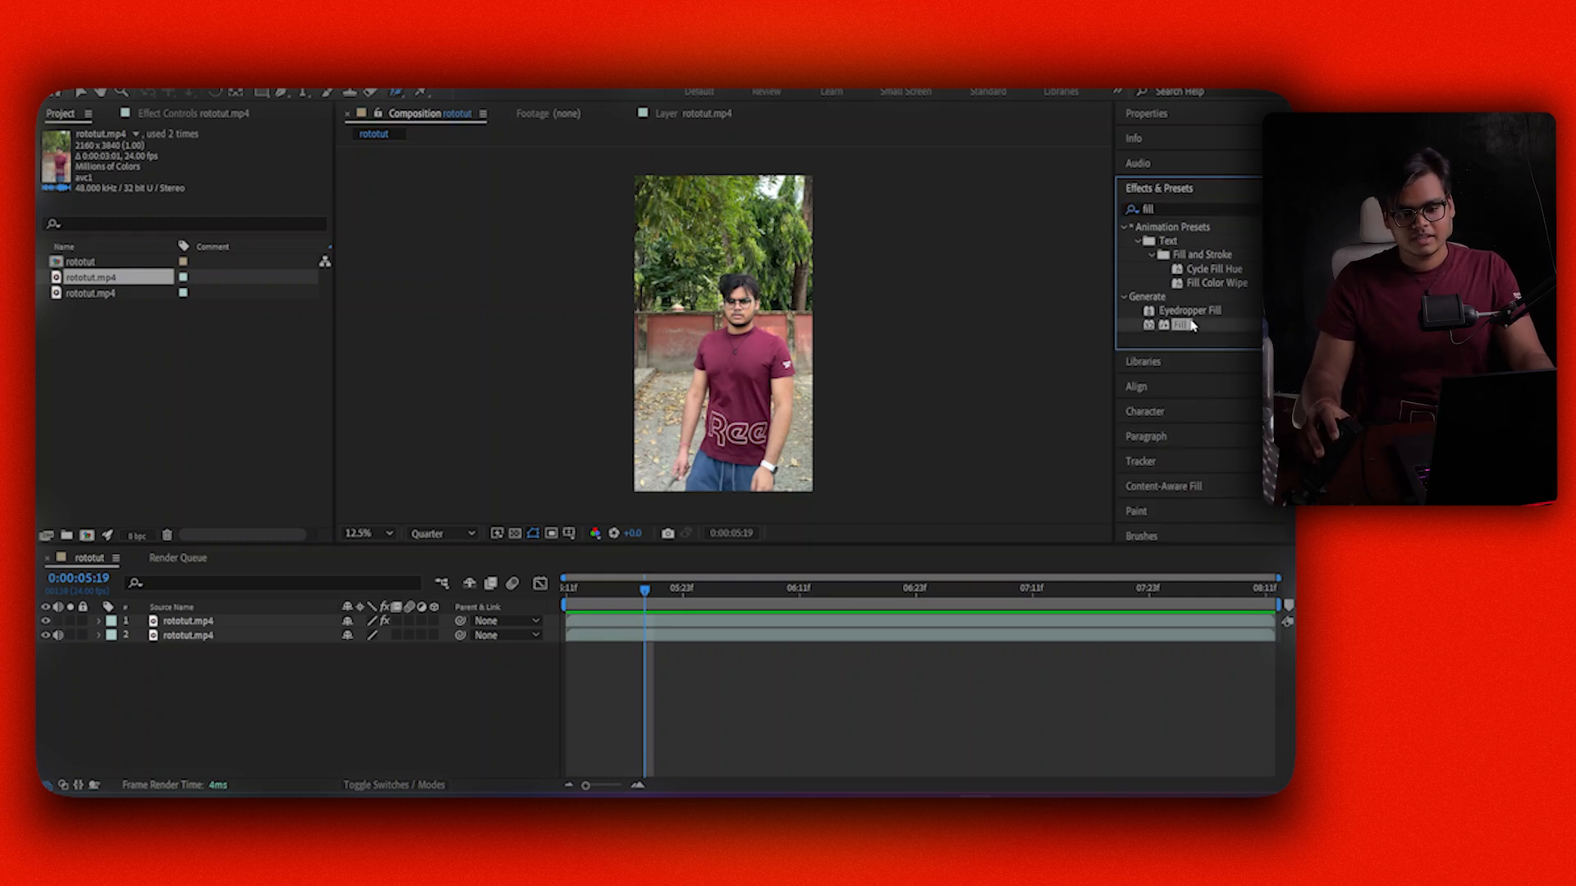
drag(767, 606, 694, 622)
click(748, 684)
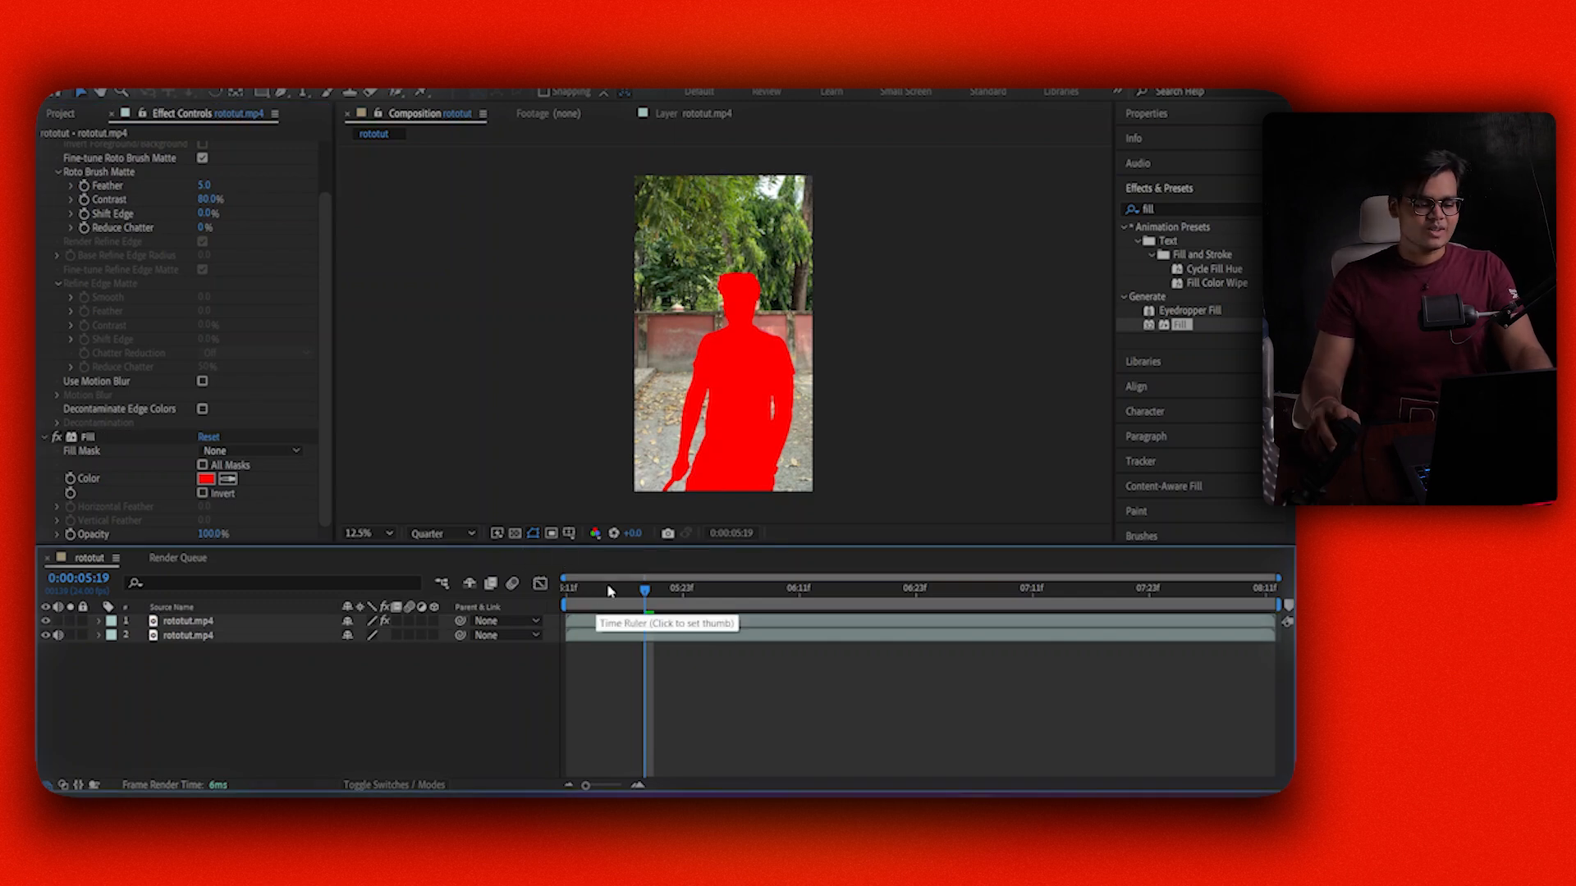
drag(633, 590, 606, 592)
key(space)
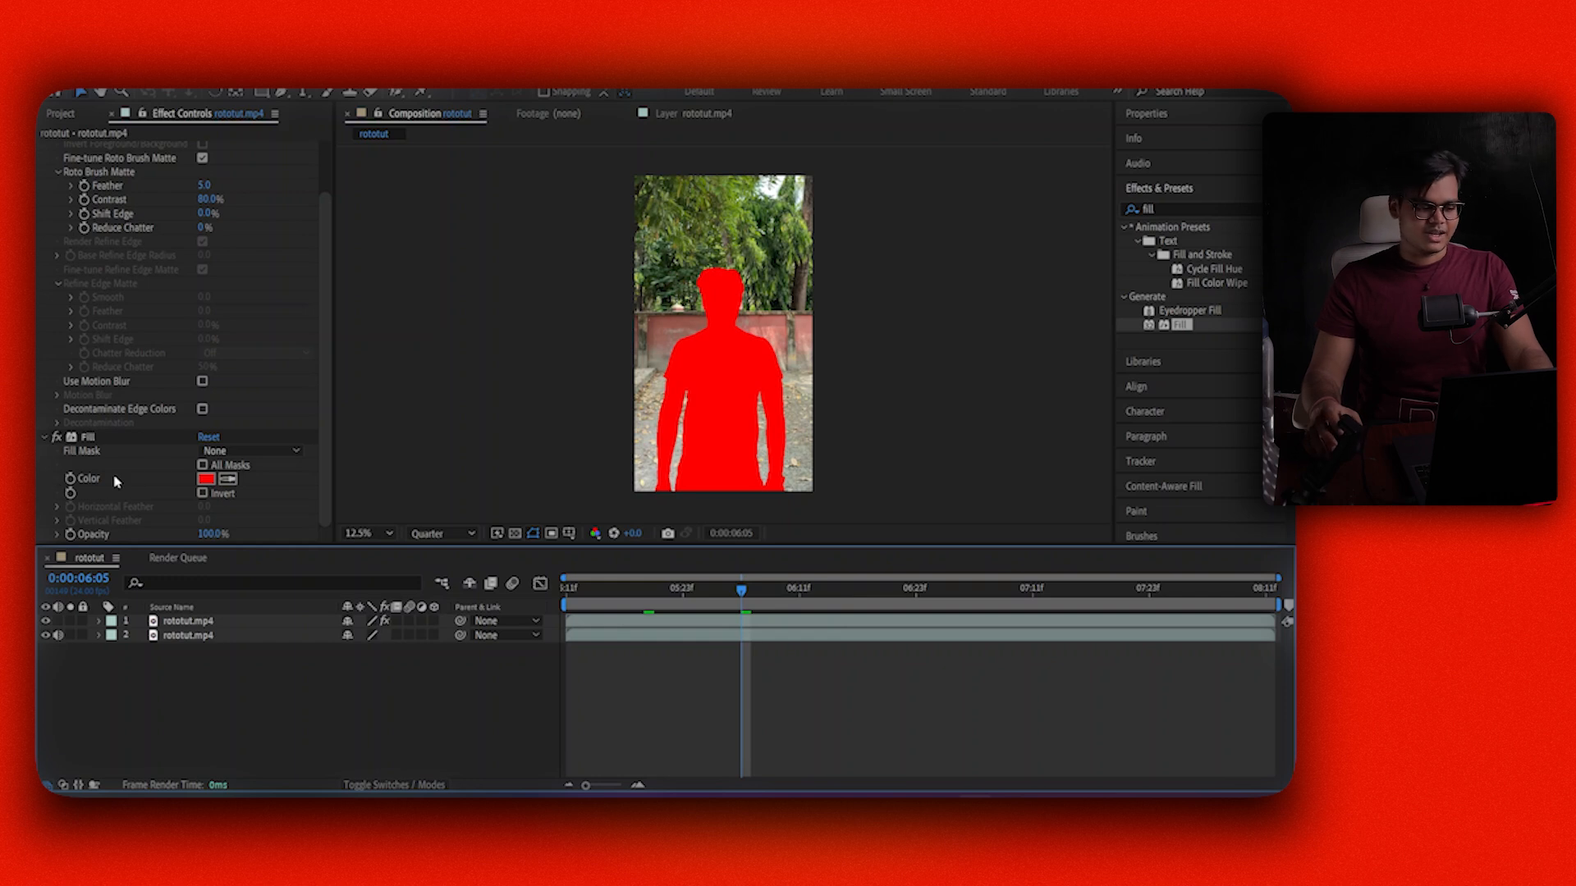
Change the Fill effect's color on the cut-out layer to white, FFFFFF.
click(205, 478)
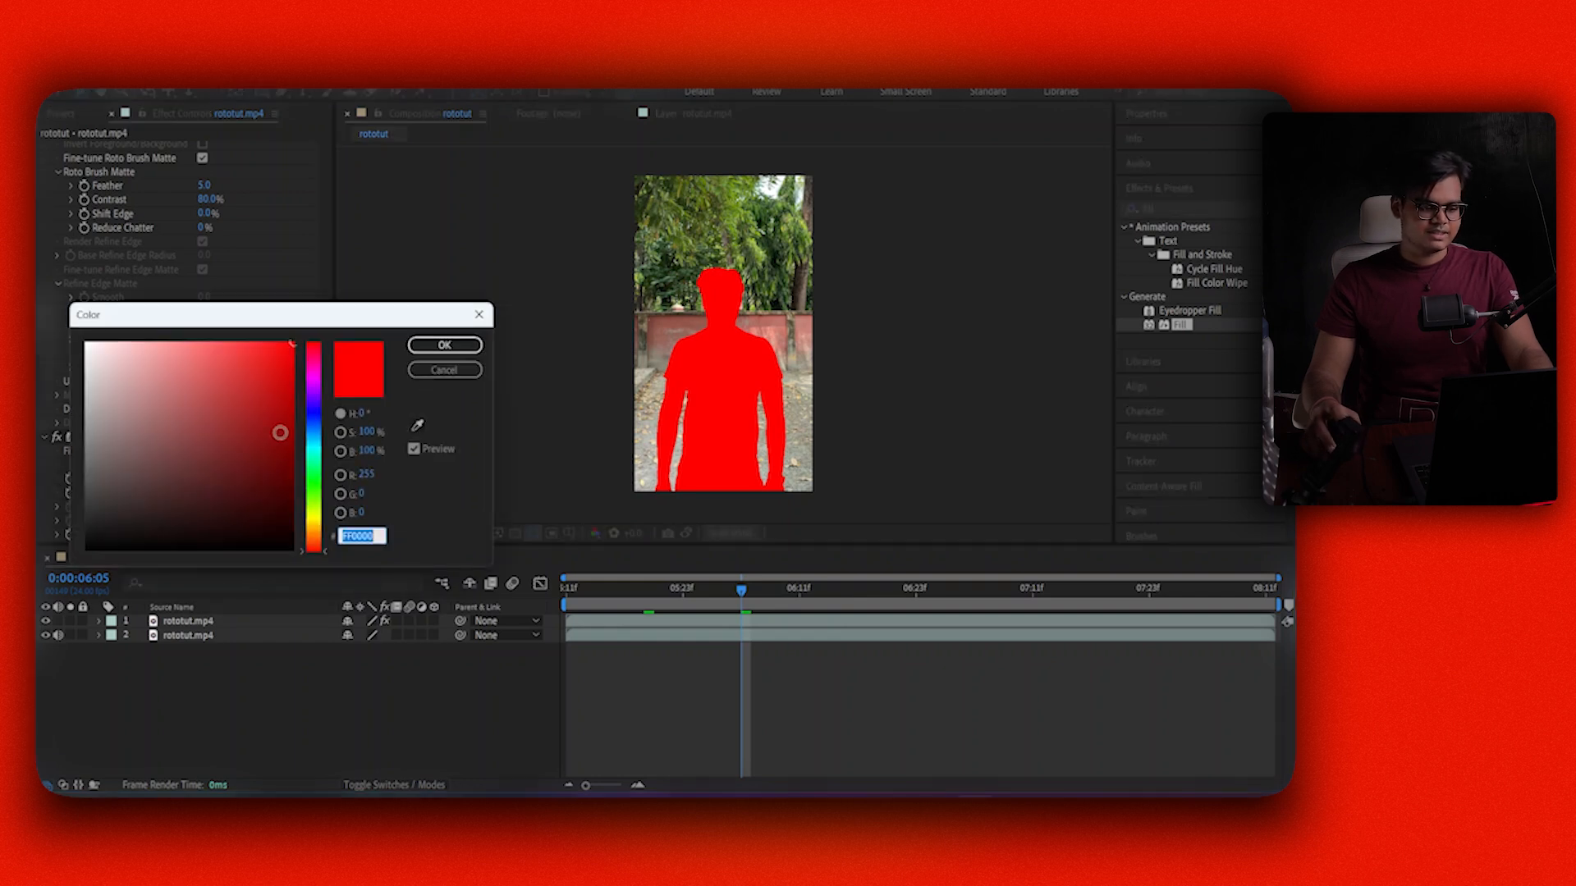
text(ffffff)
click(447, 347)
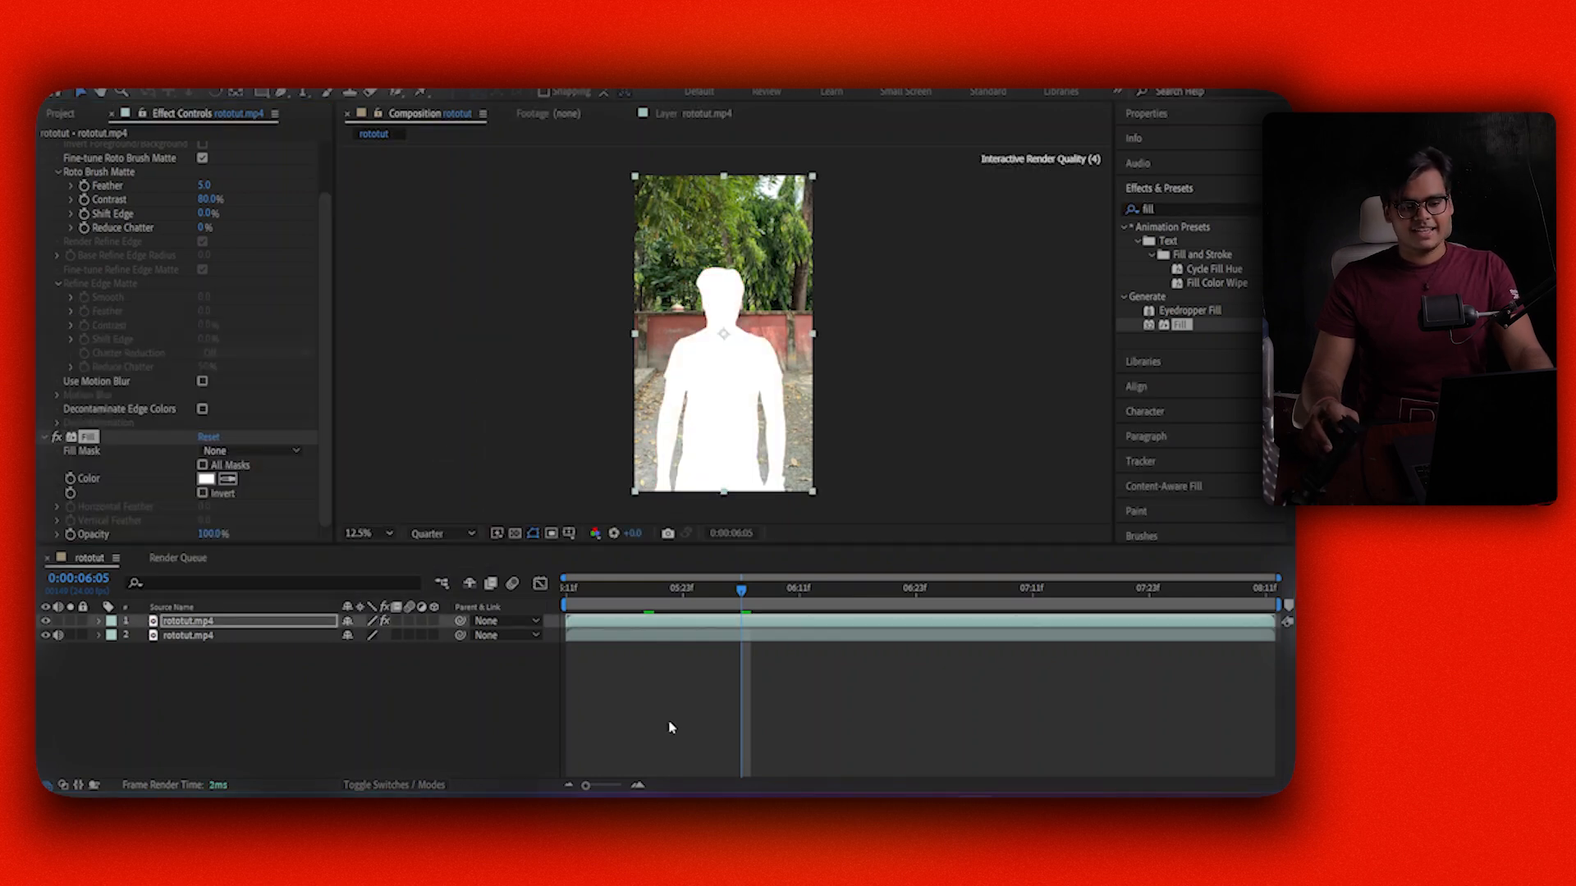
click(668, 728)
Apply Curves to the background rototut.mp4 layer and pull the RGB curve's midpoint down to darken it.
click(254, 638)
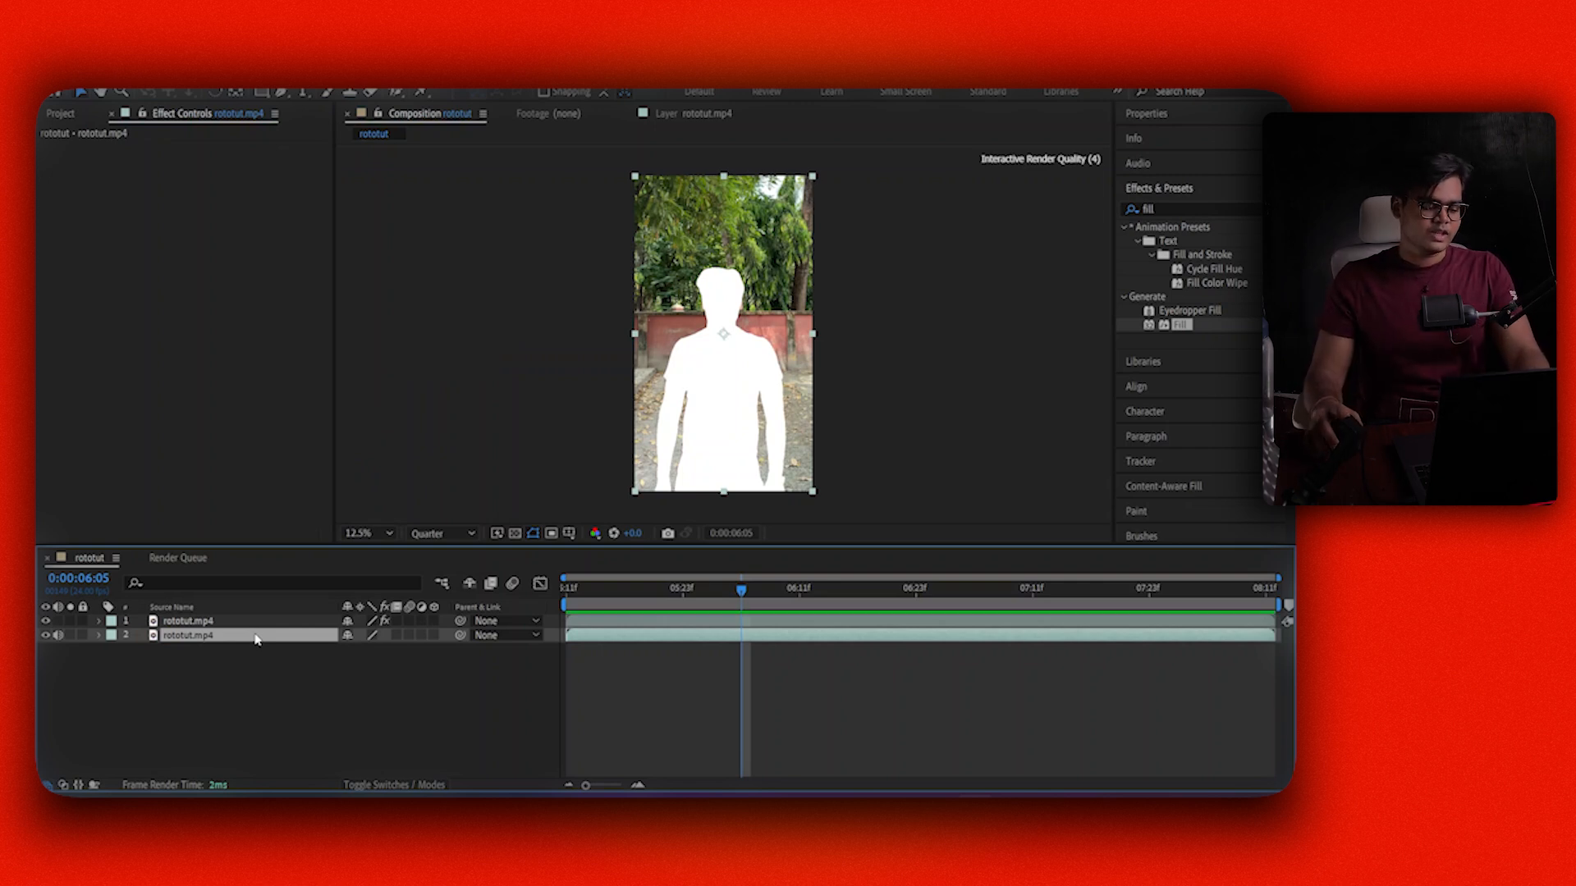
key(ctrl+space)
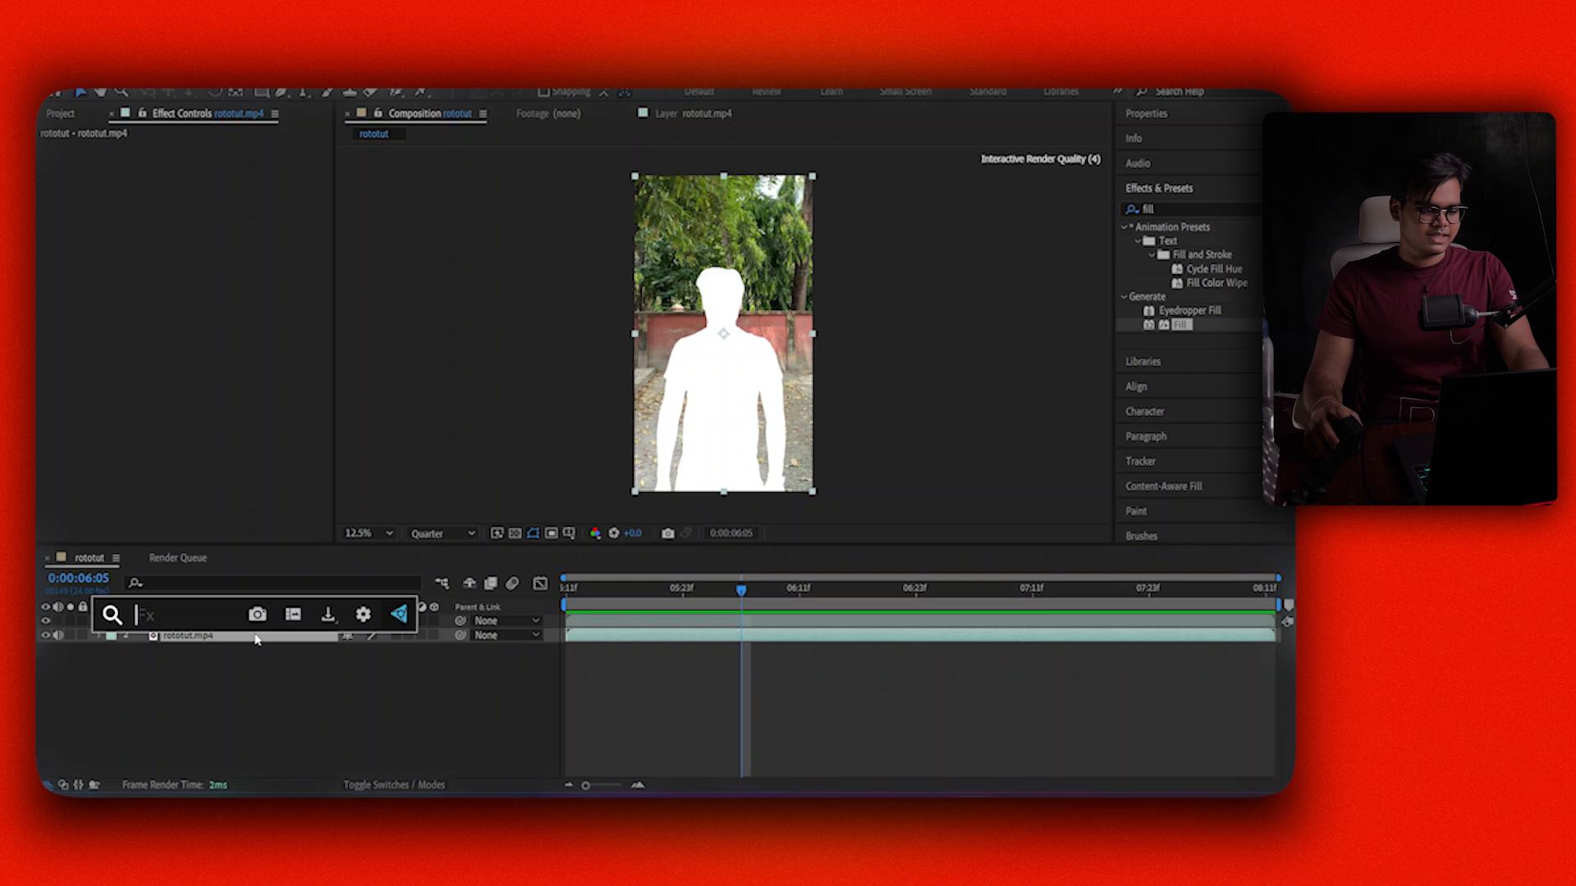
text(cu)
key(Return)
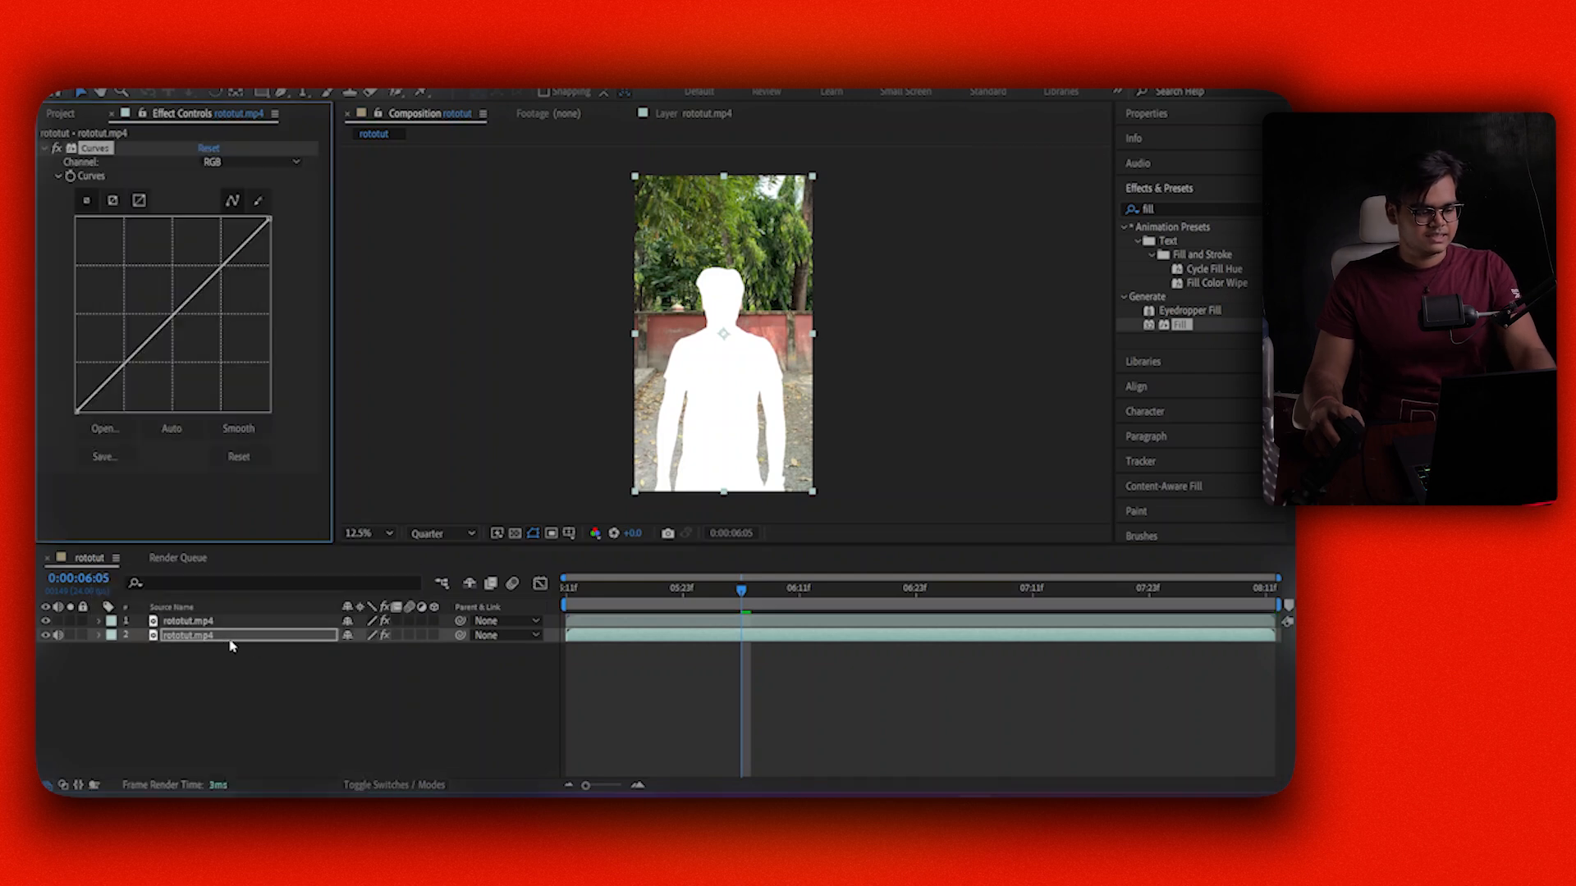
drag(174, 313, 195, 338)
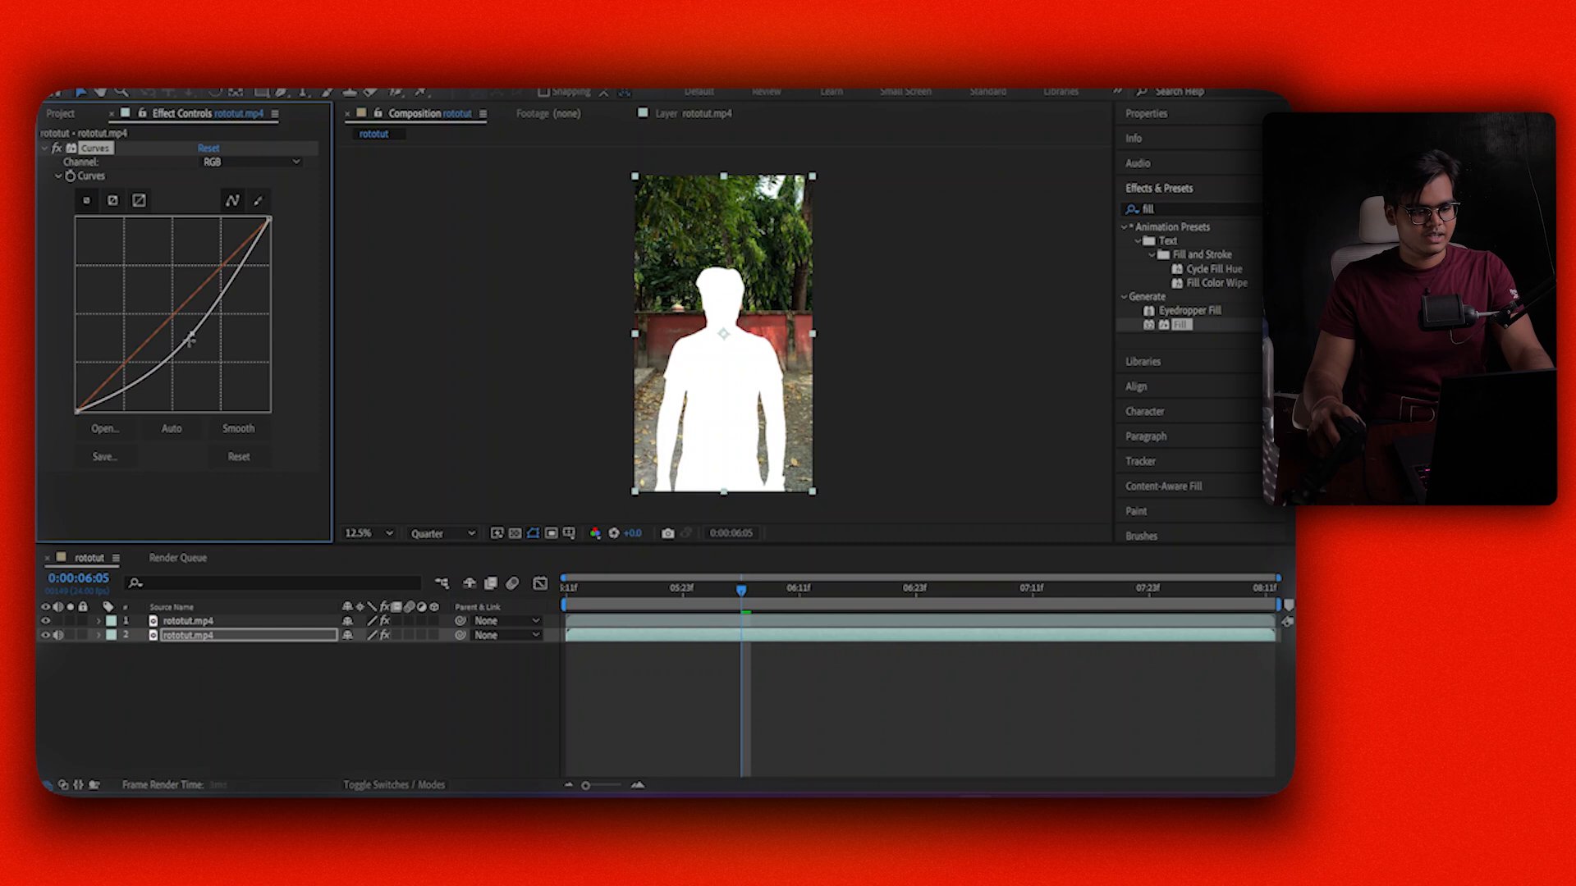
Apply Deep Glow to the cut-out layer with a radius of 740 and an exposure of 0.58.
click(205, 621)
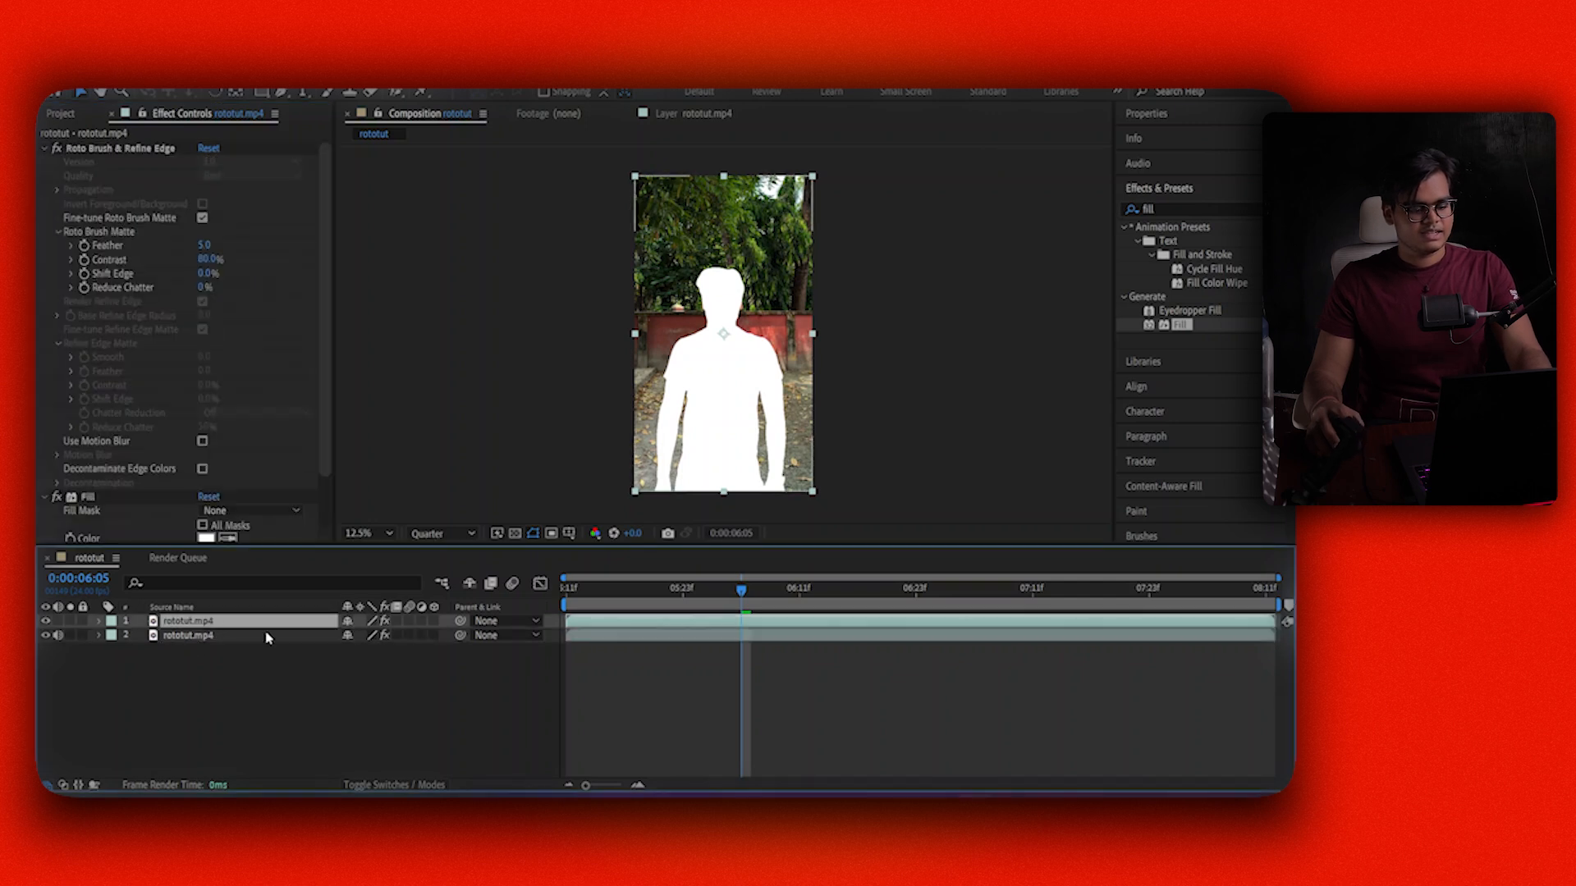
key(ctrl+space)
text(d)
key(Return)
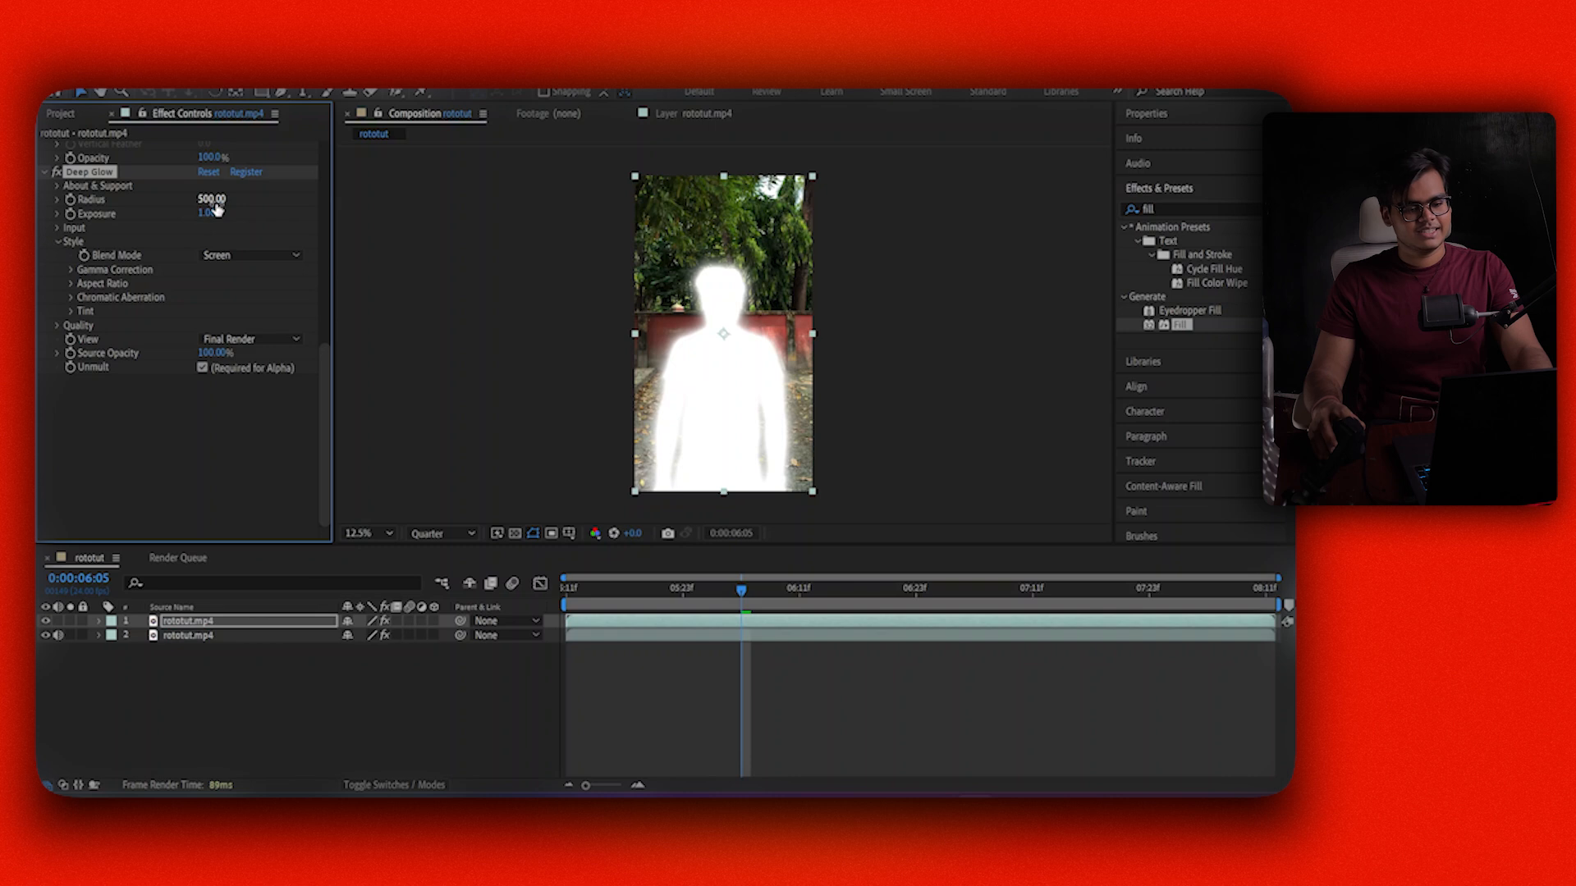
drag(216, 205, 182, 207)
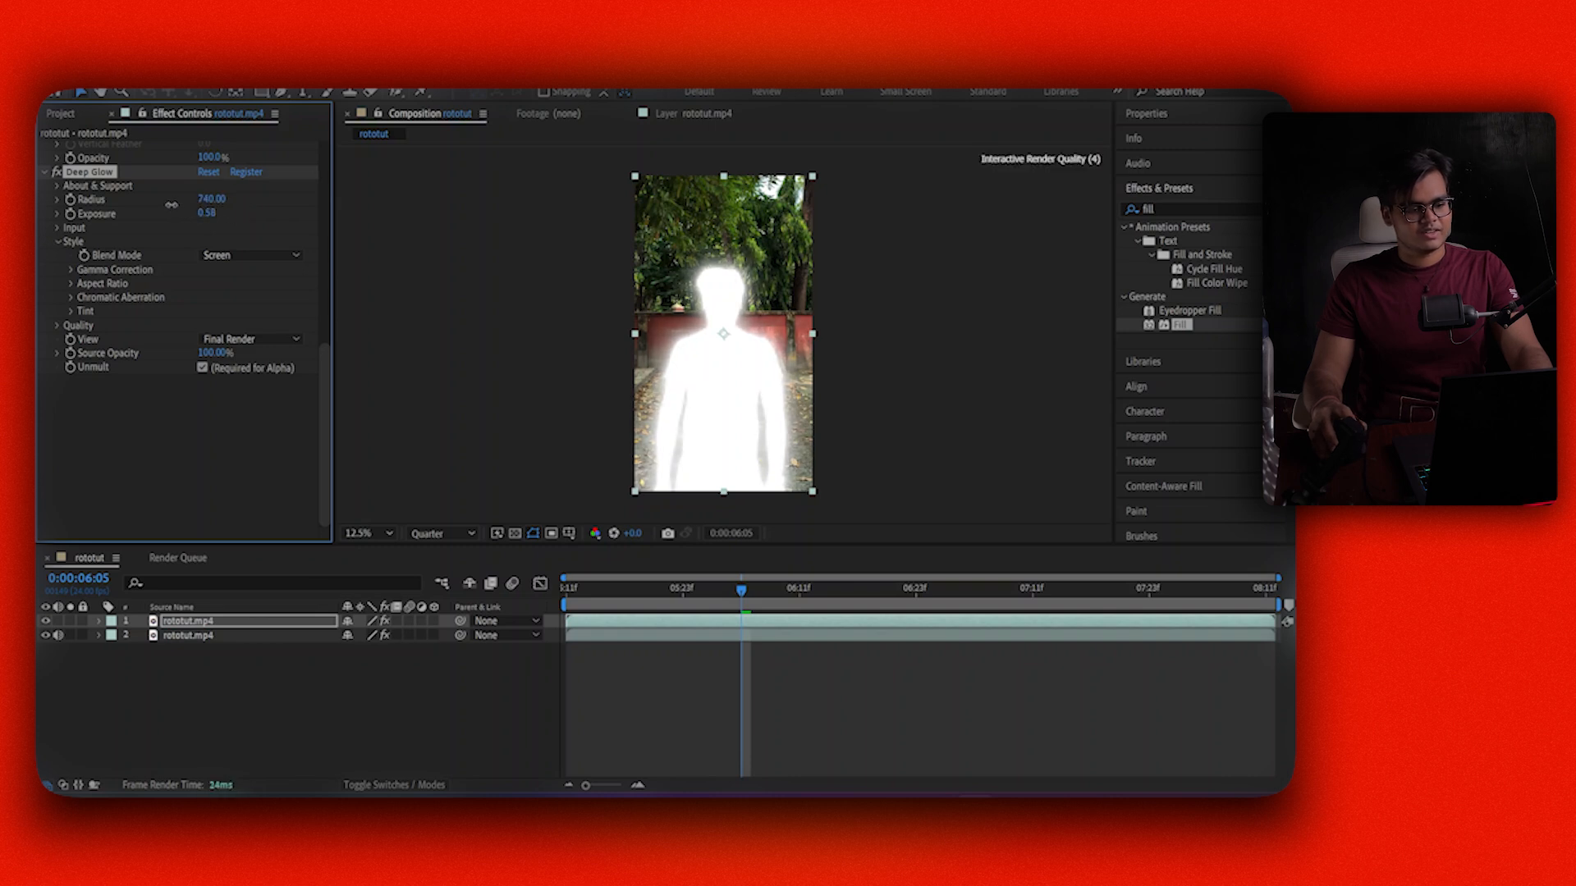
Play the glowing silhouette from the composition's start, and review the cut-out layer's Fill and Deep Glow settings.
click(626, 651)
drag(605, 588, 560, 594)
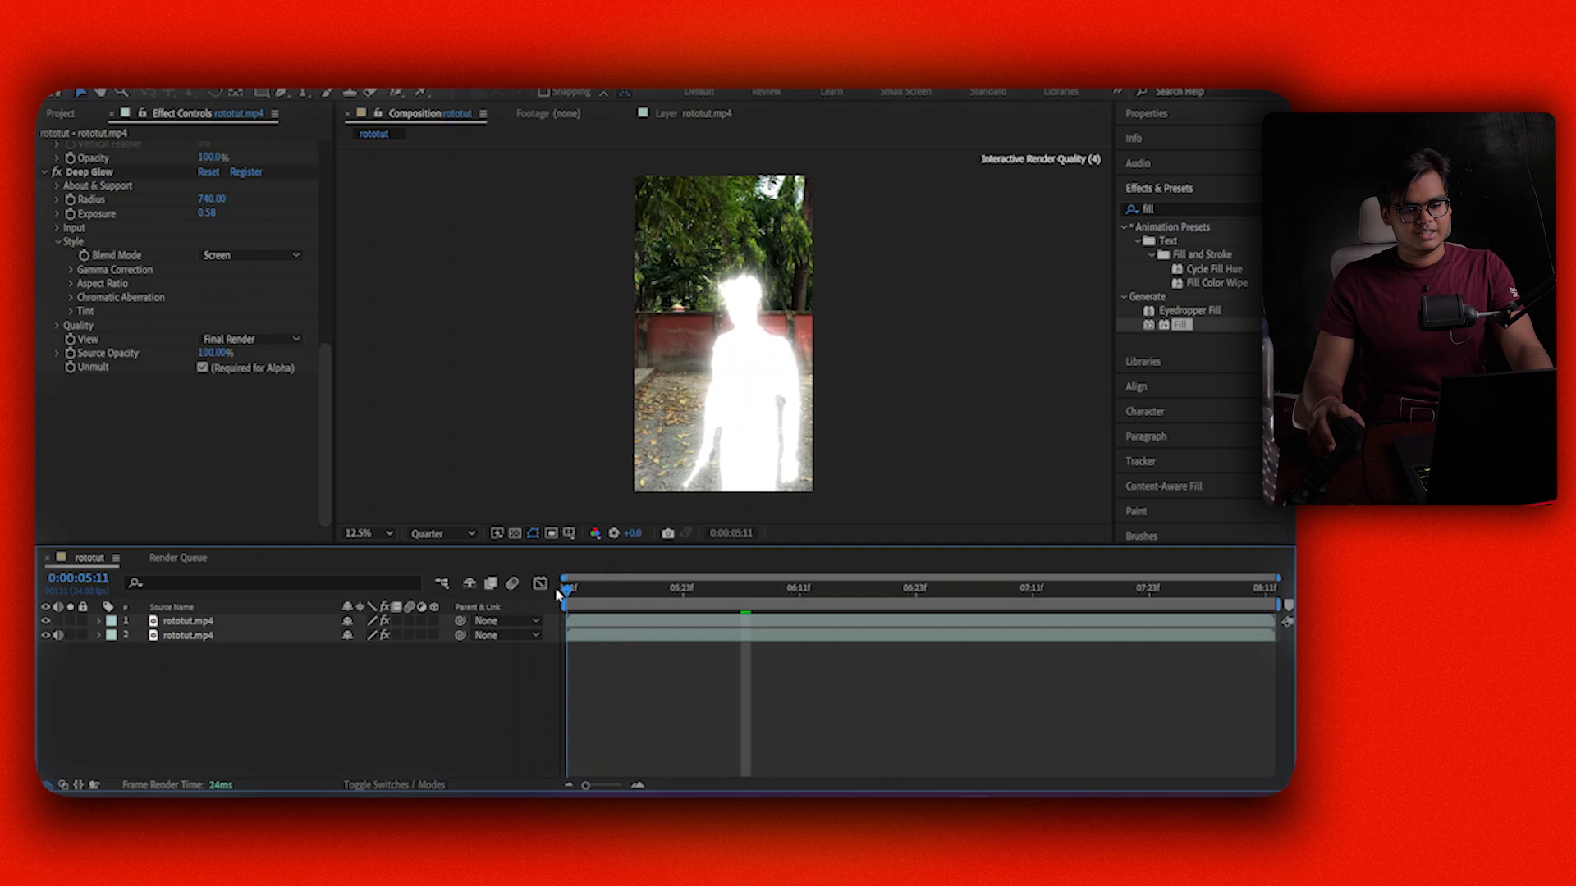
key(space)
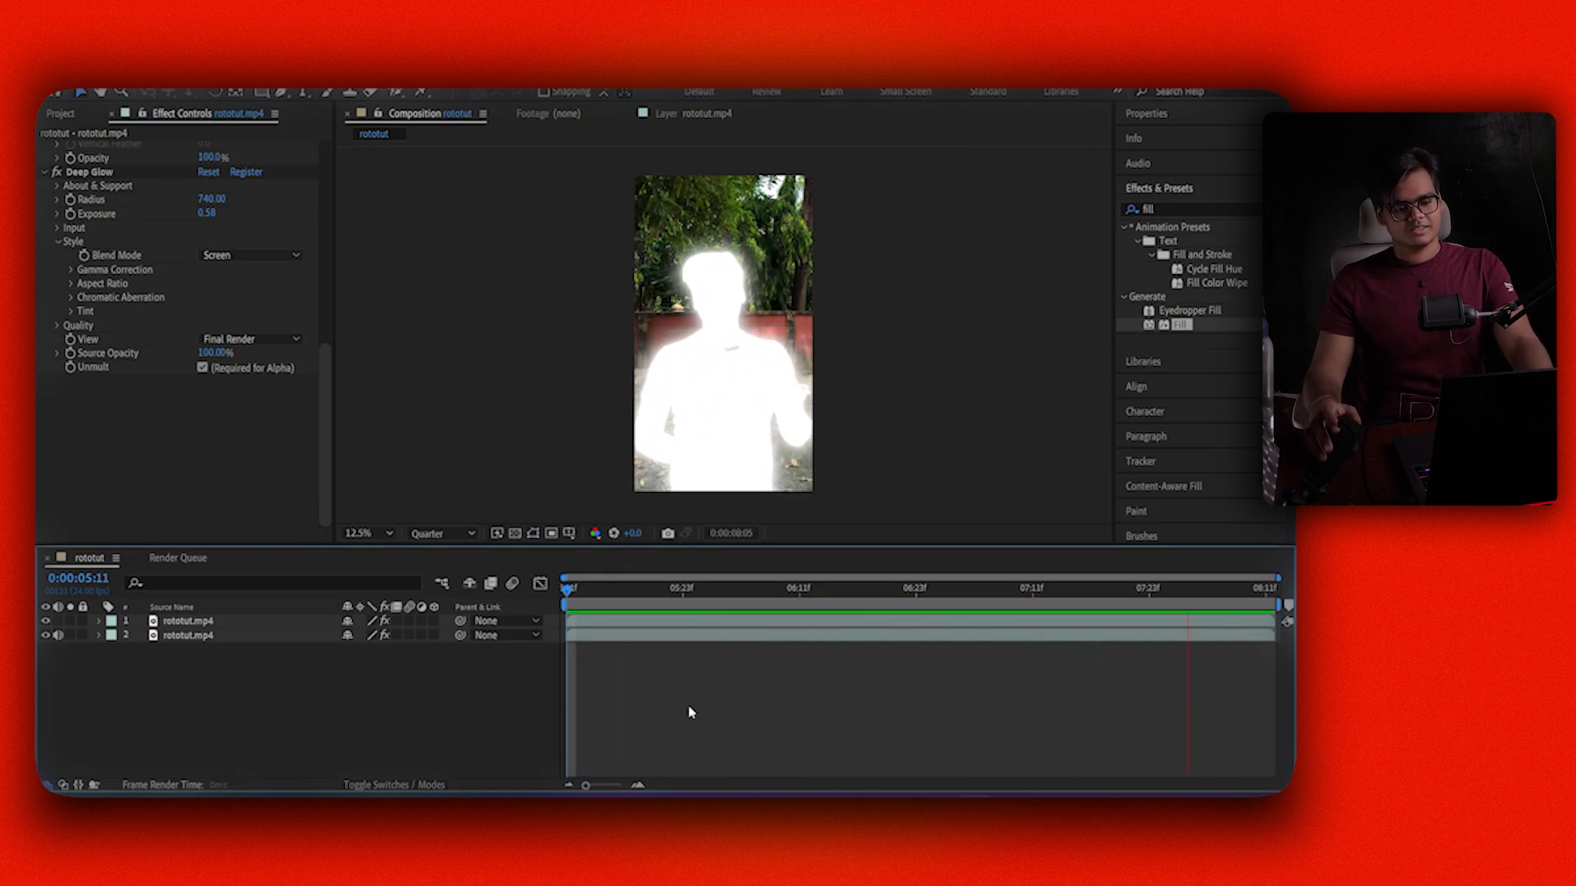
click(215, 622)
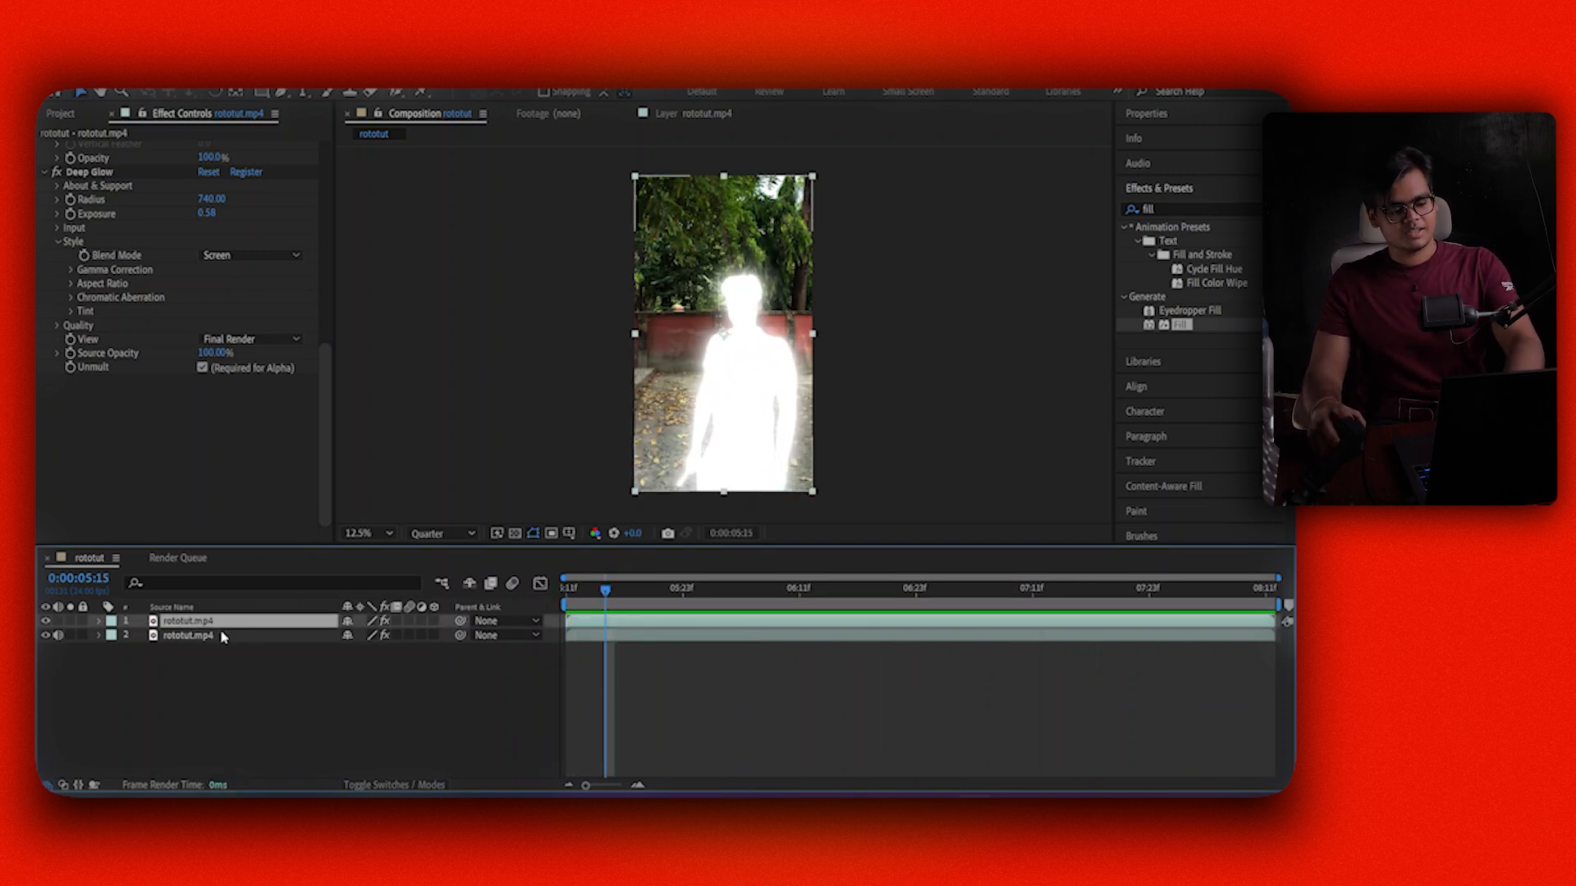
scroll(189, 246, up, 5)
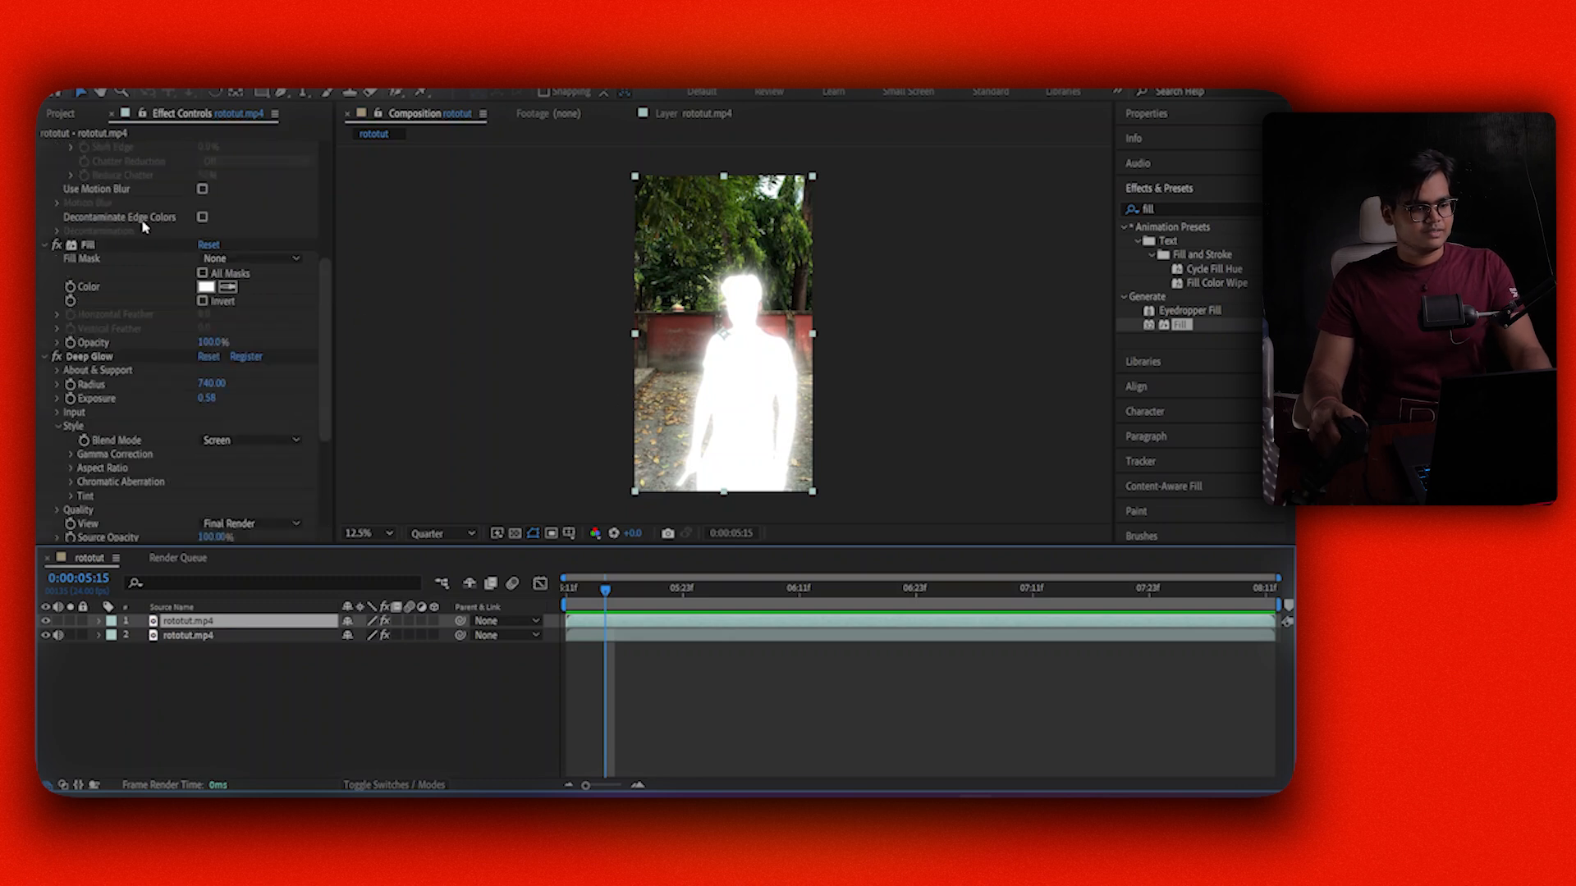
Remove the Deep Glow and Fill effects from the cut-out rototut.mp4 layer.
click(82, 357)
key(Delete)
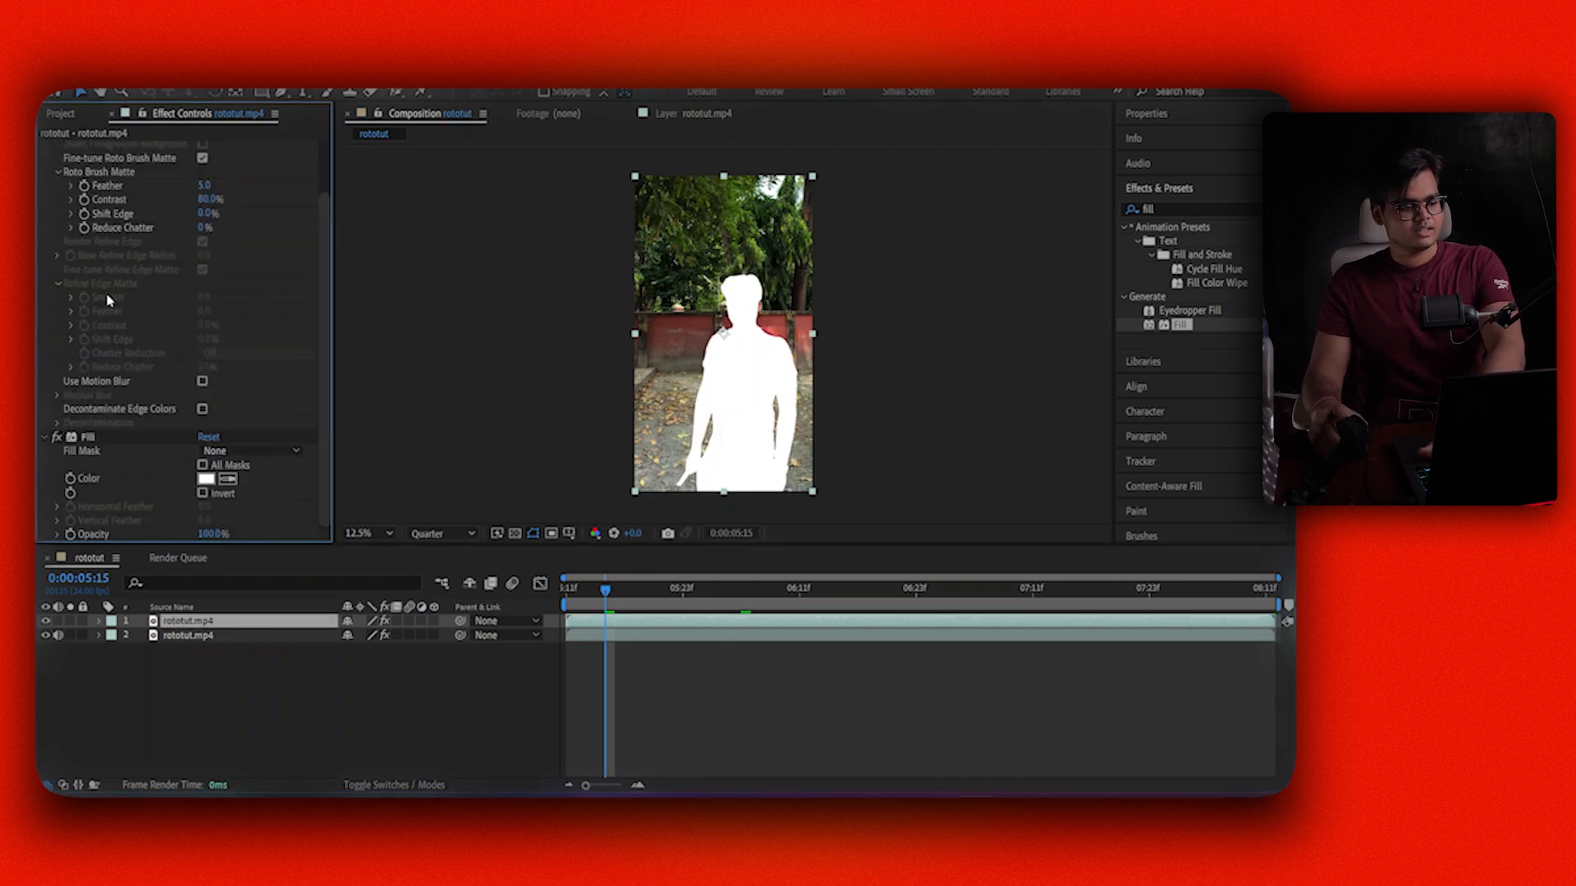
click(89, 437)
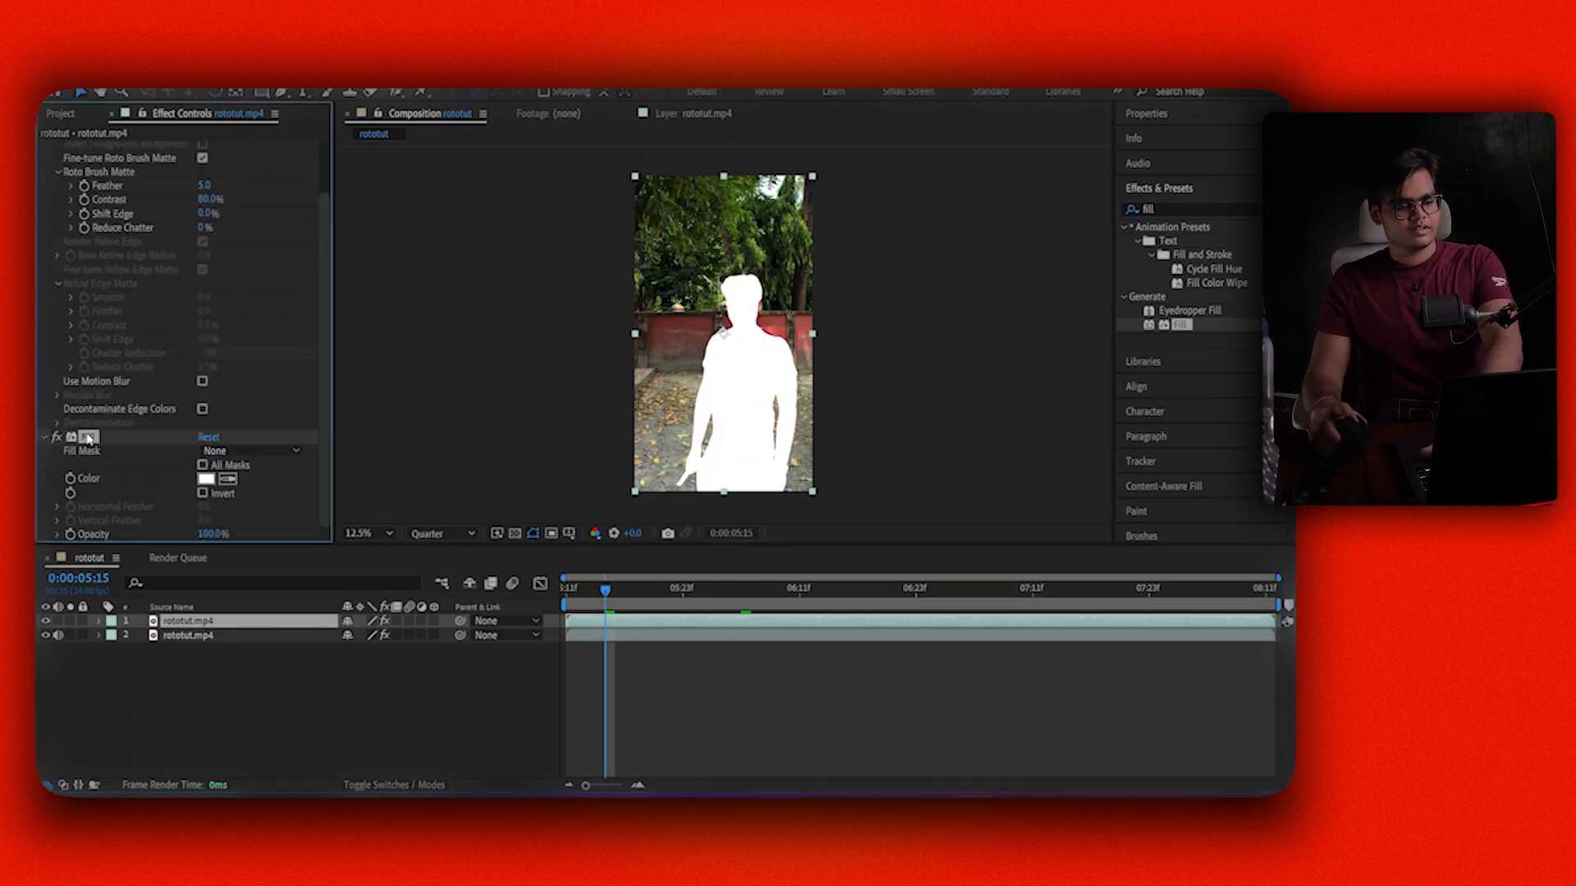
key(Delete)
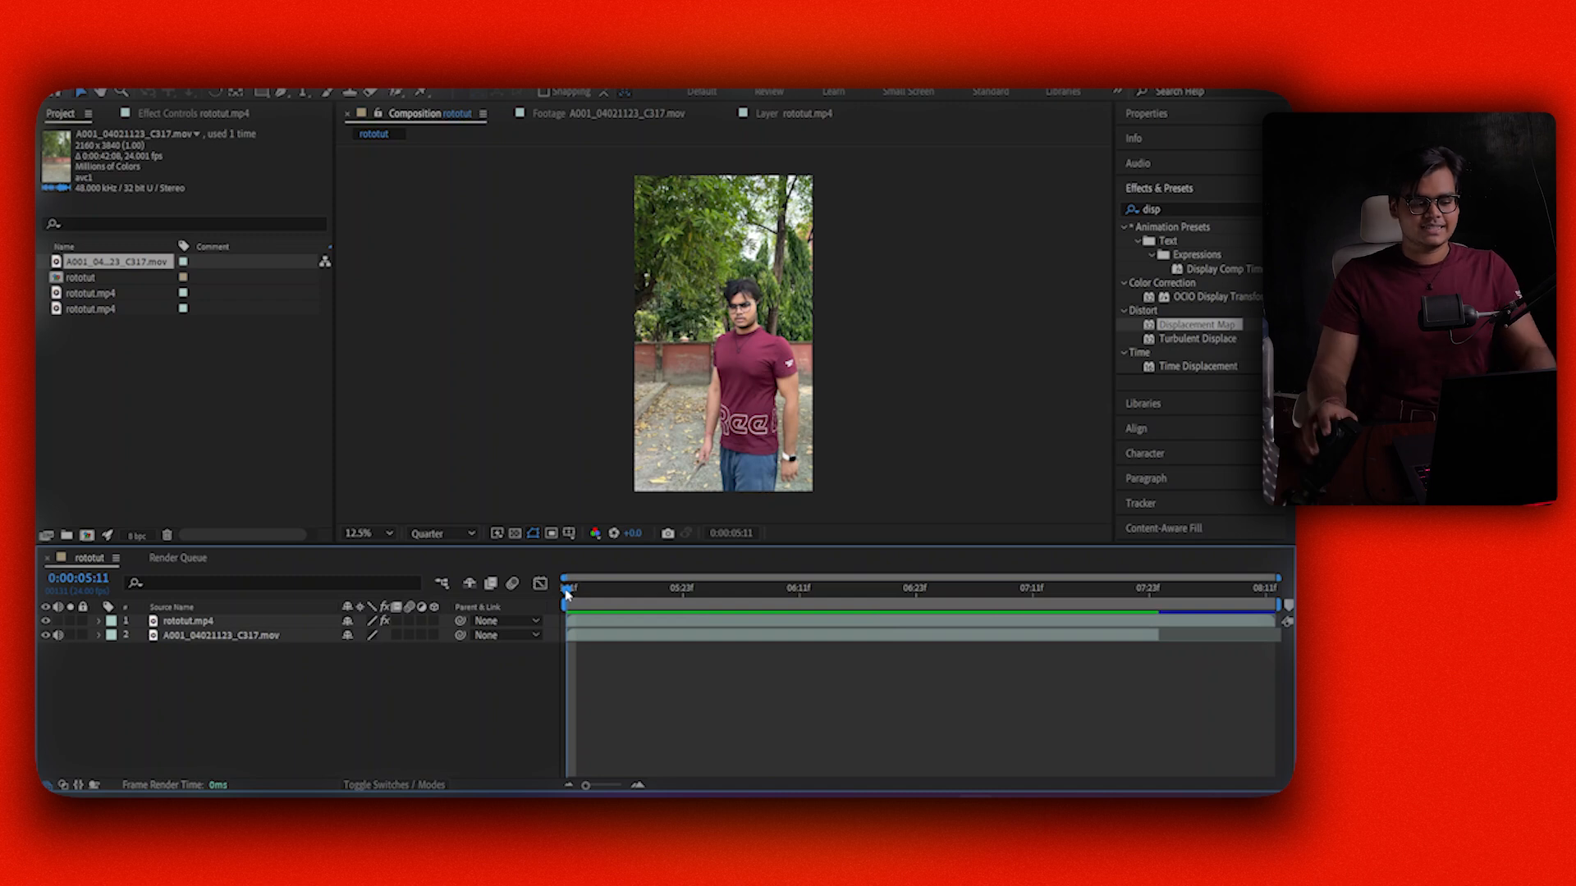
Apply Displacement Map to the background A001_04021123_C317.mov layer, using rototut.mp4 as the displacement map layer.
click(45, 621)
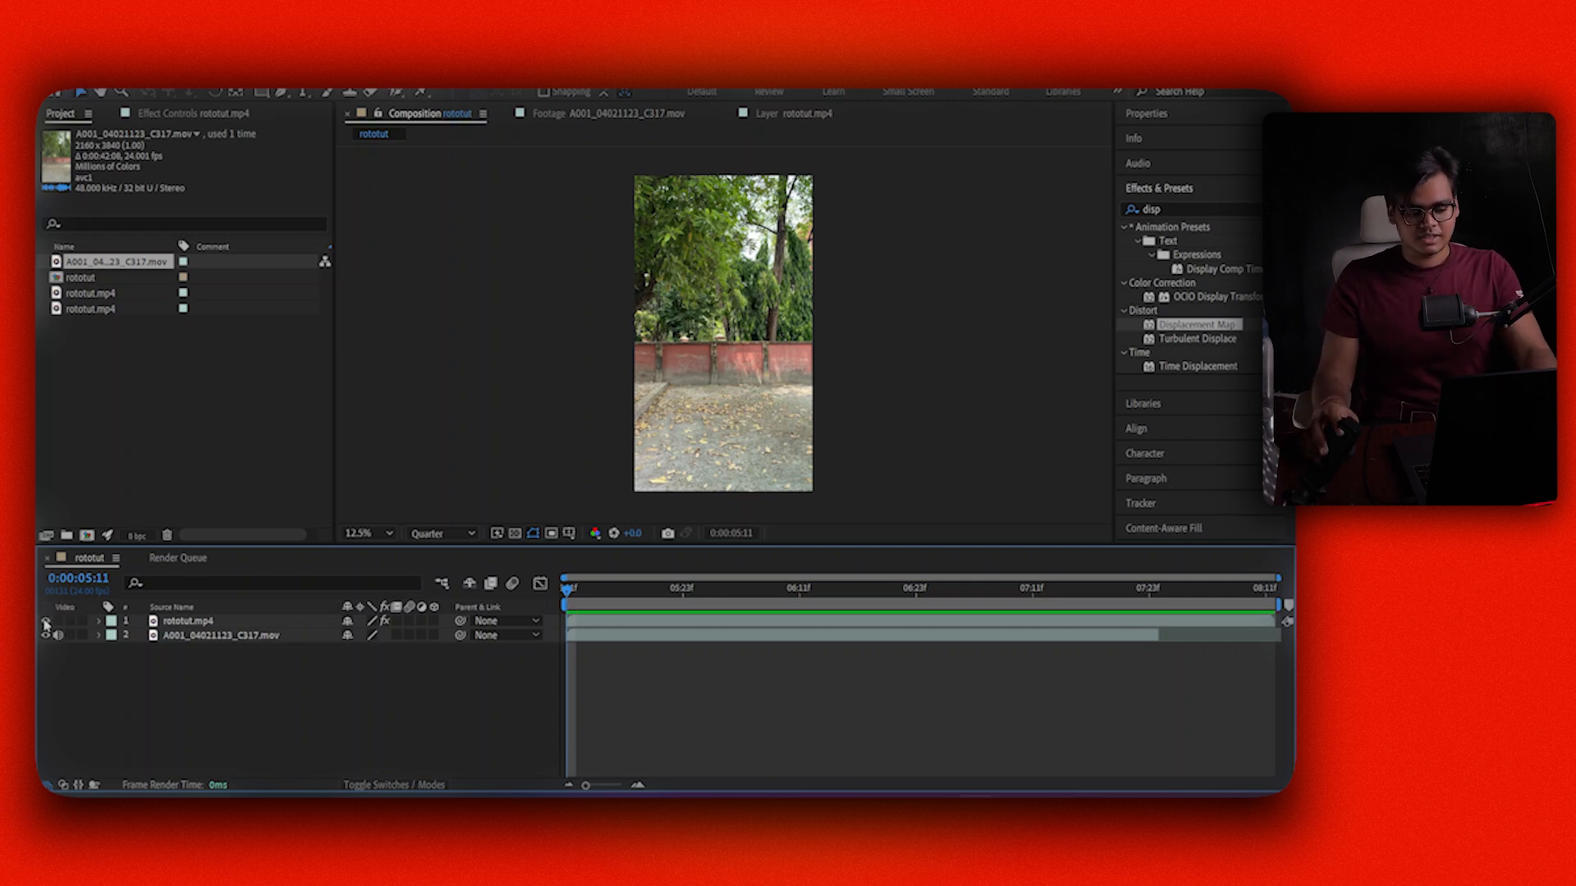
click(45, 621)
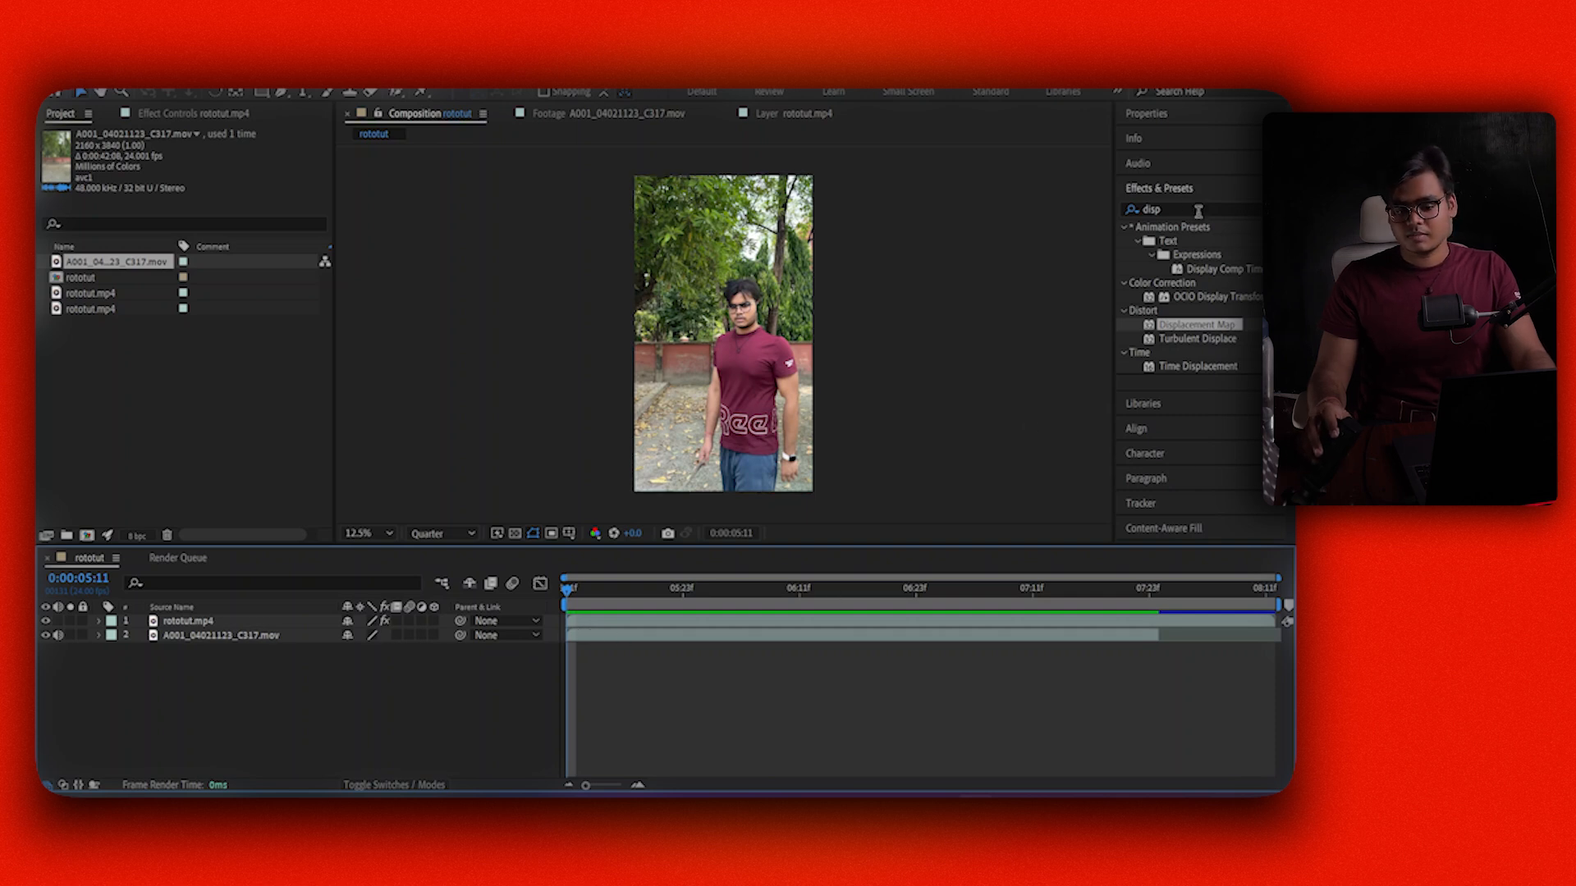
drag(1198, 327, 616, 637)
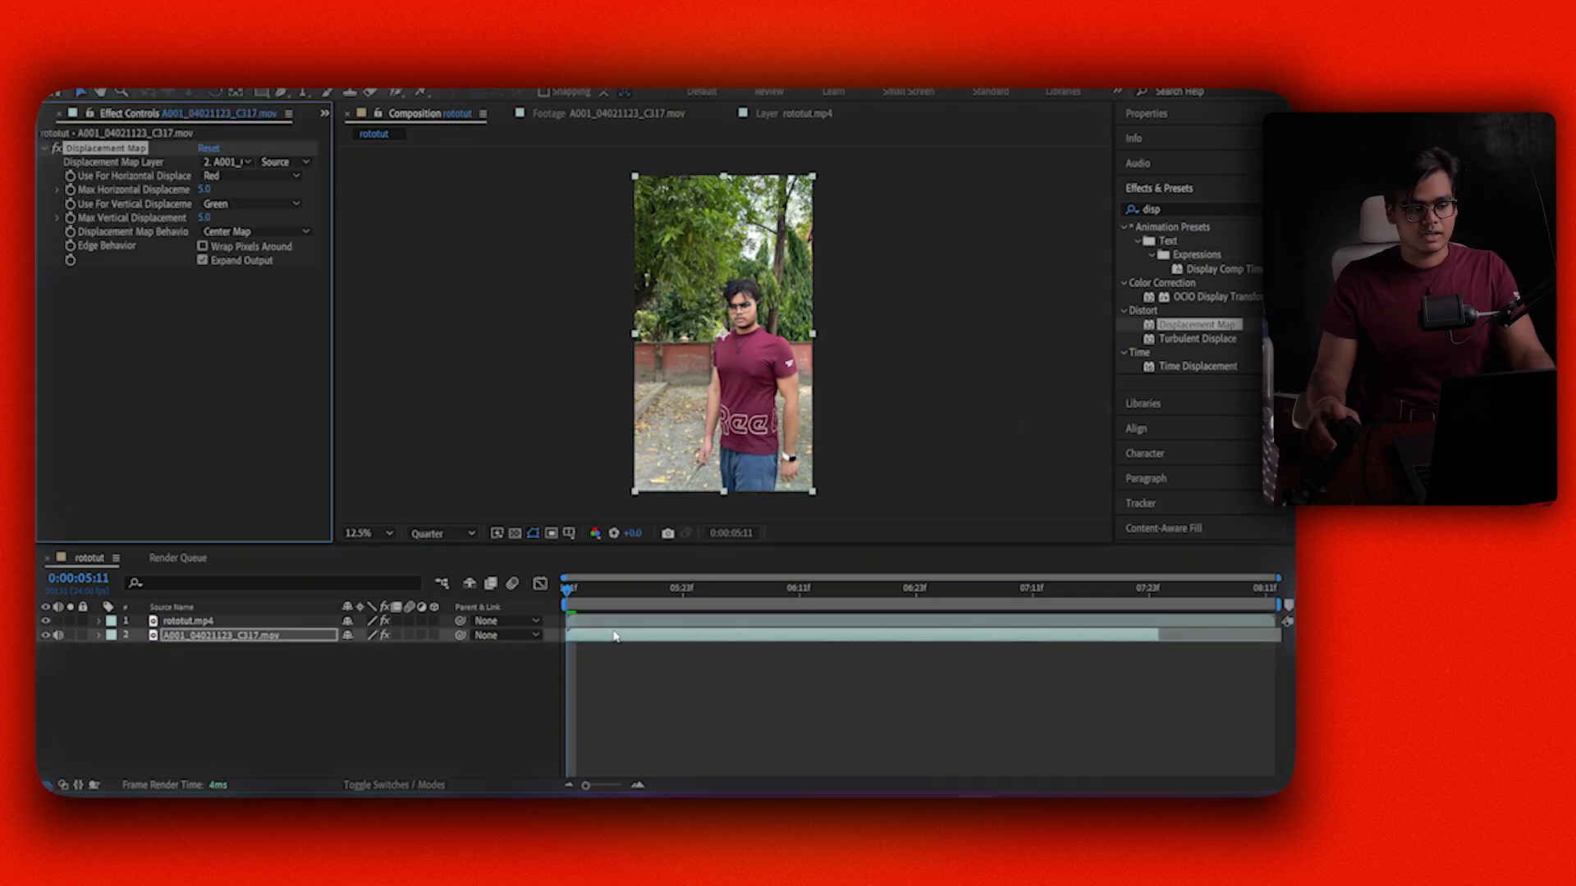
click(230, 163)
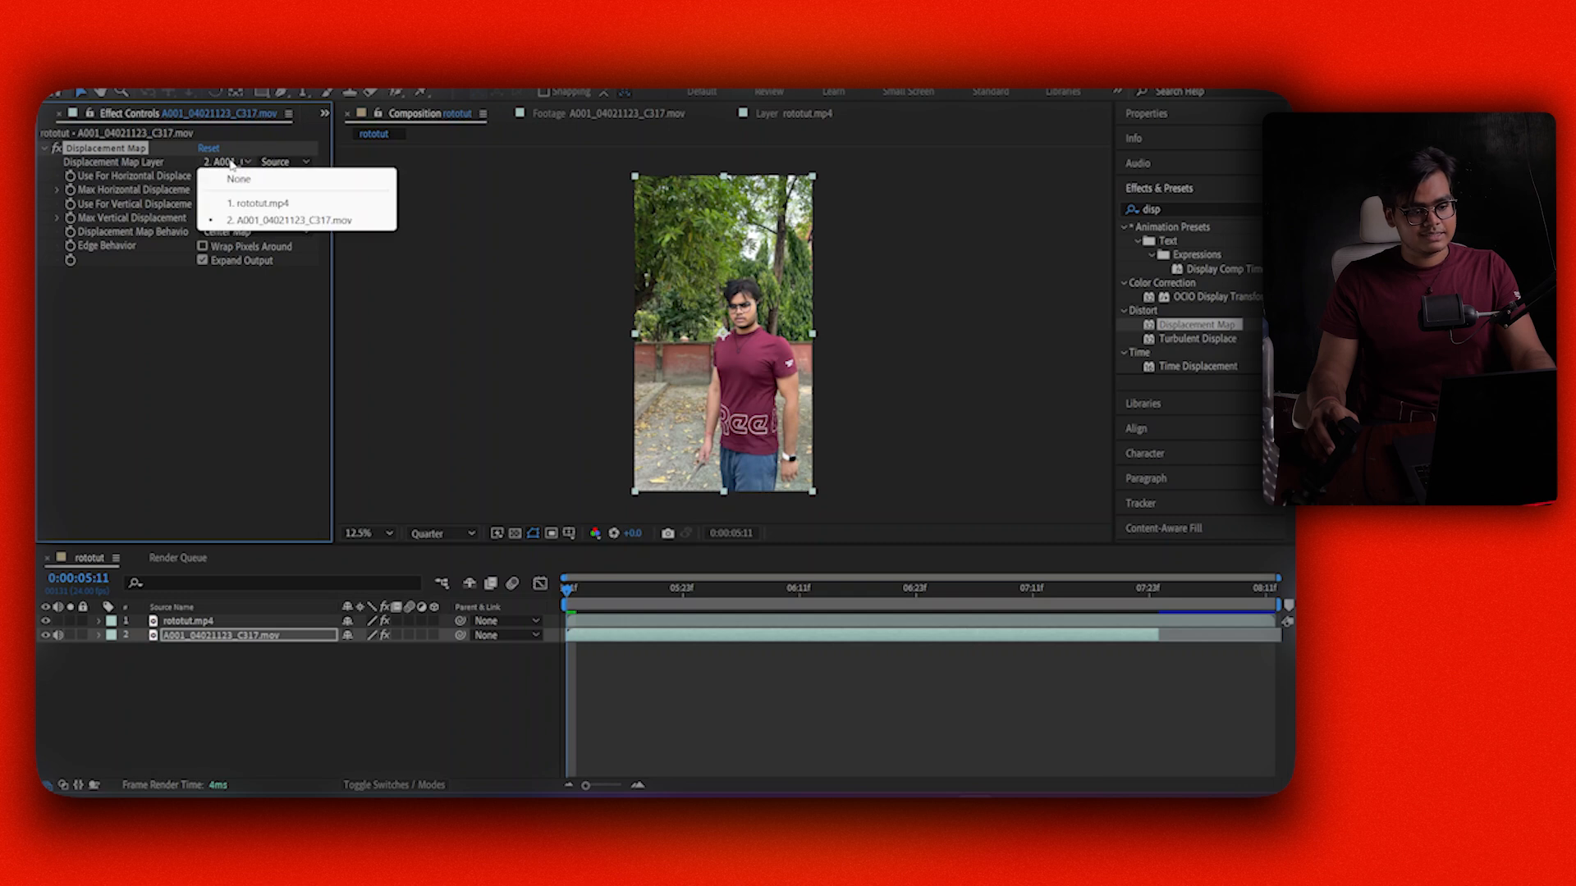
click(257, 203)
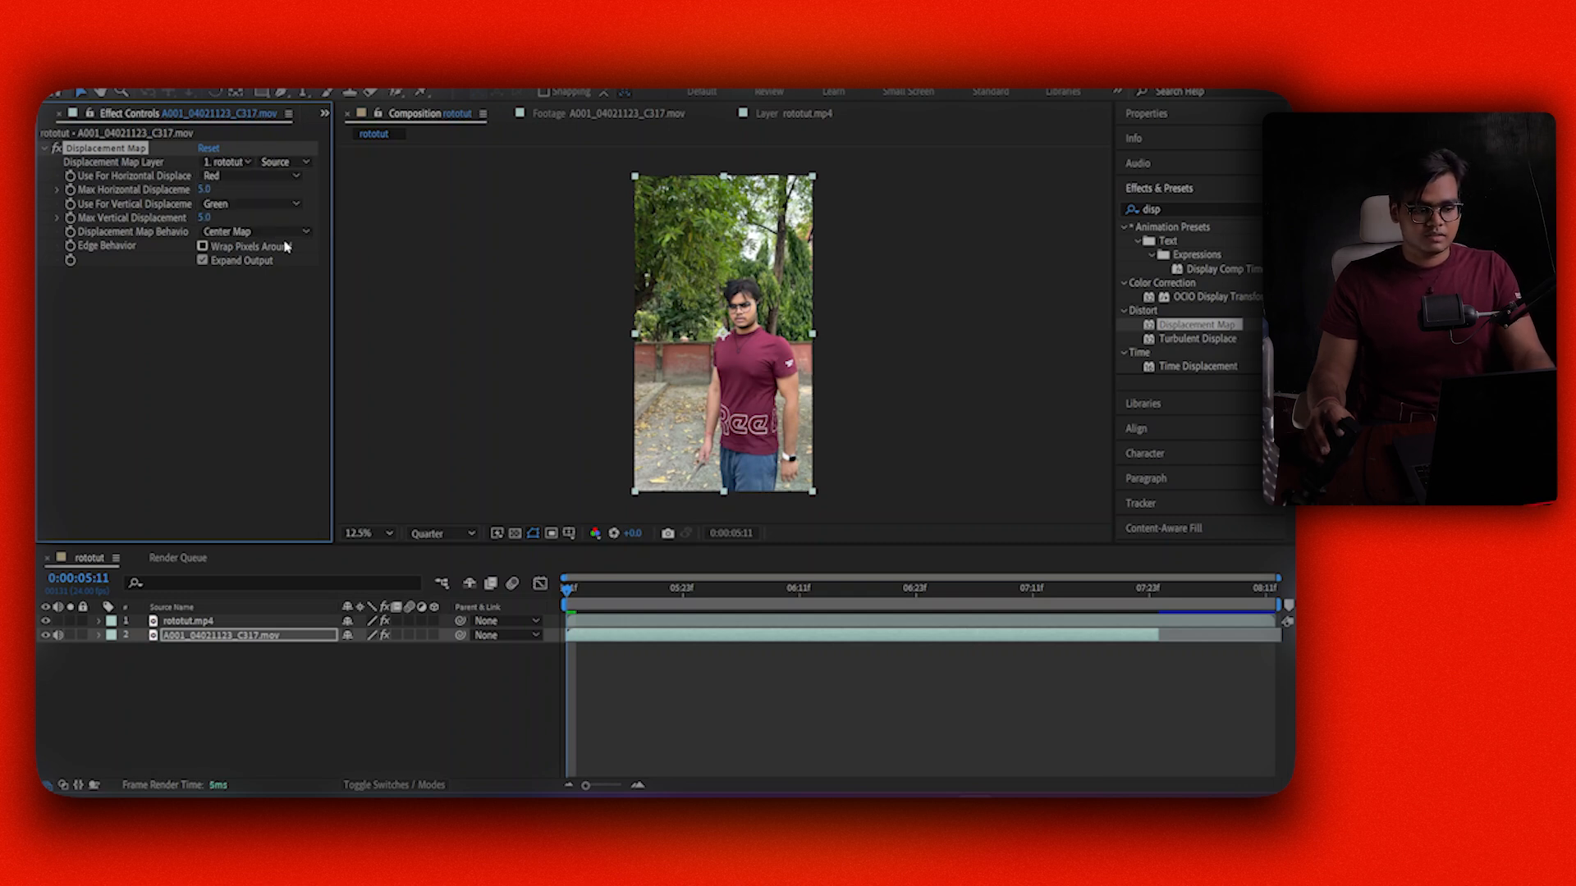
Hide the cut-out layer, enable Wrap Pixels Around, and set the maximum displacement to 337 horizontally and 164 vertically.
click(45, 622)
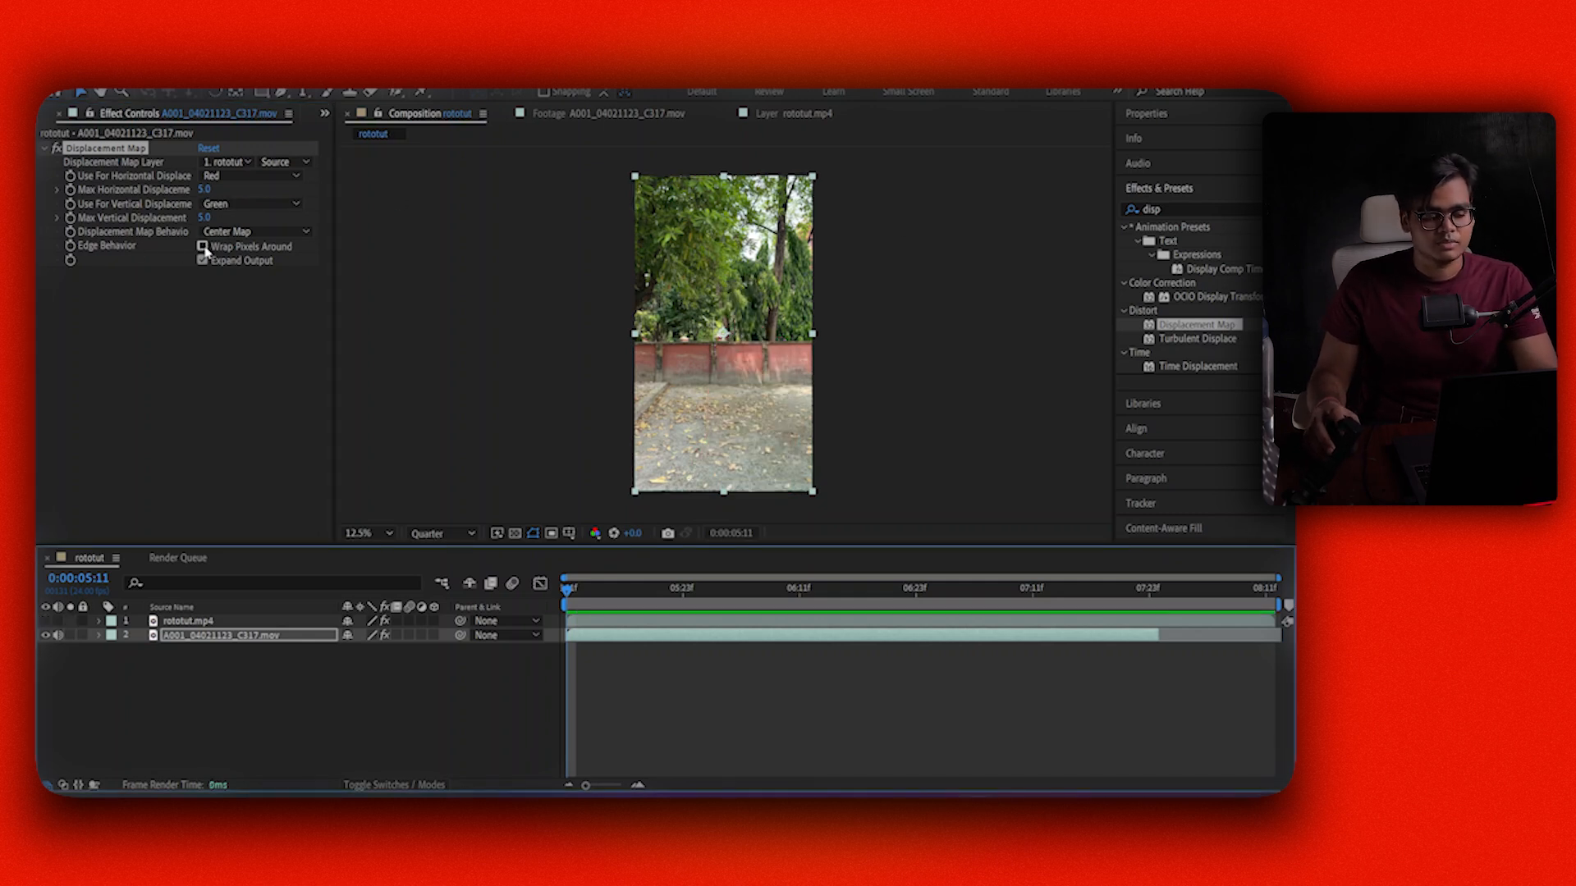
click(205, 246)
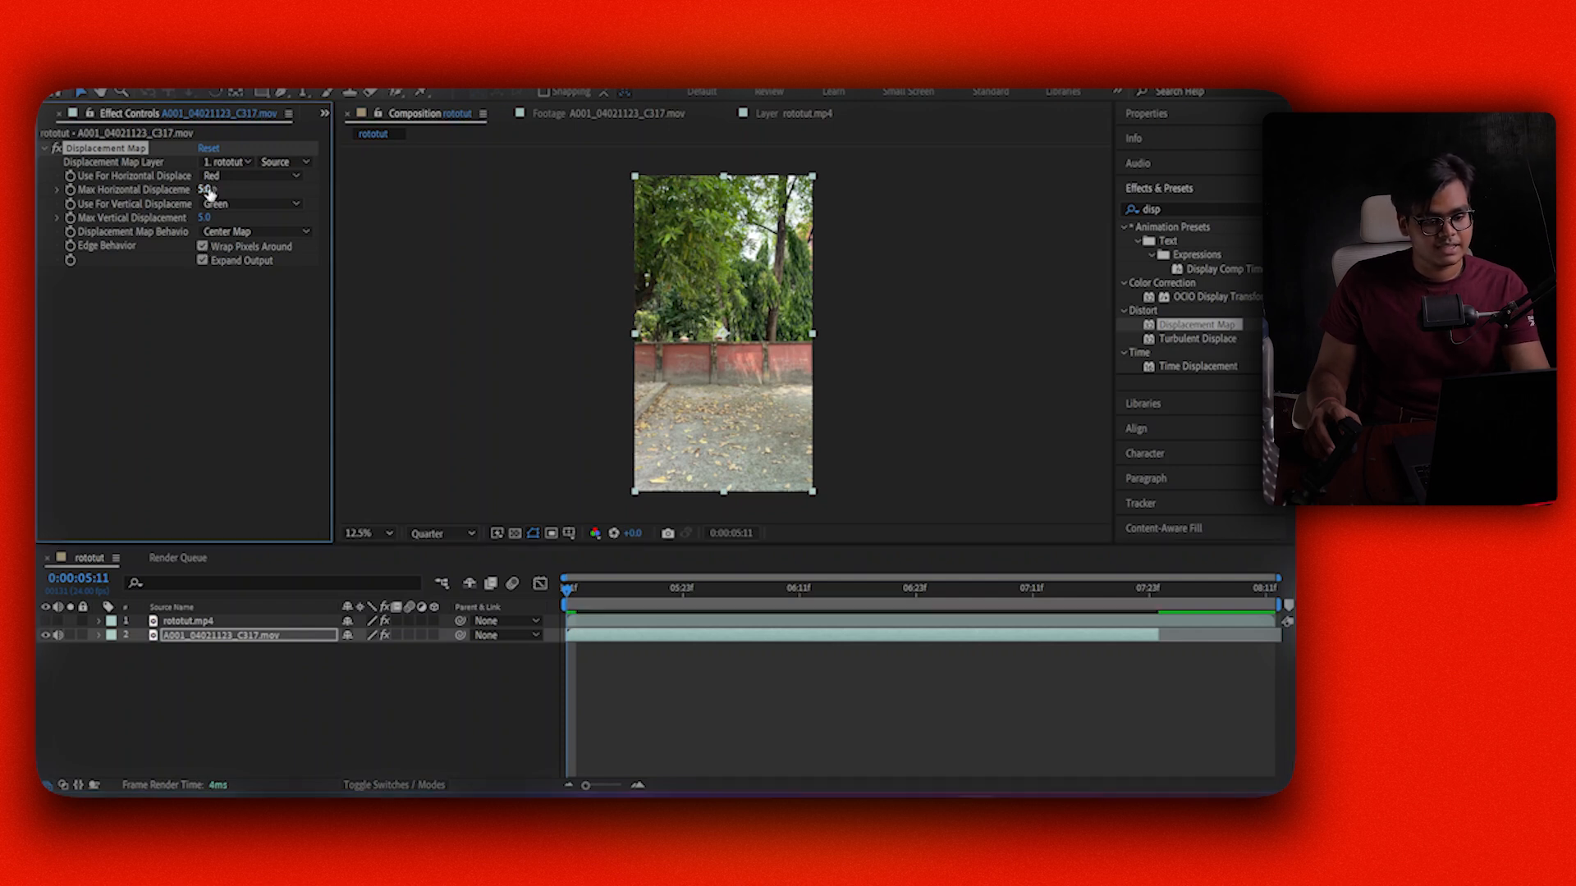
drag(209, 192, 271, 194)
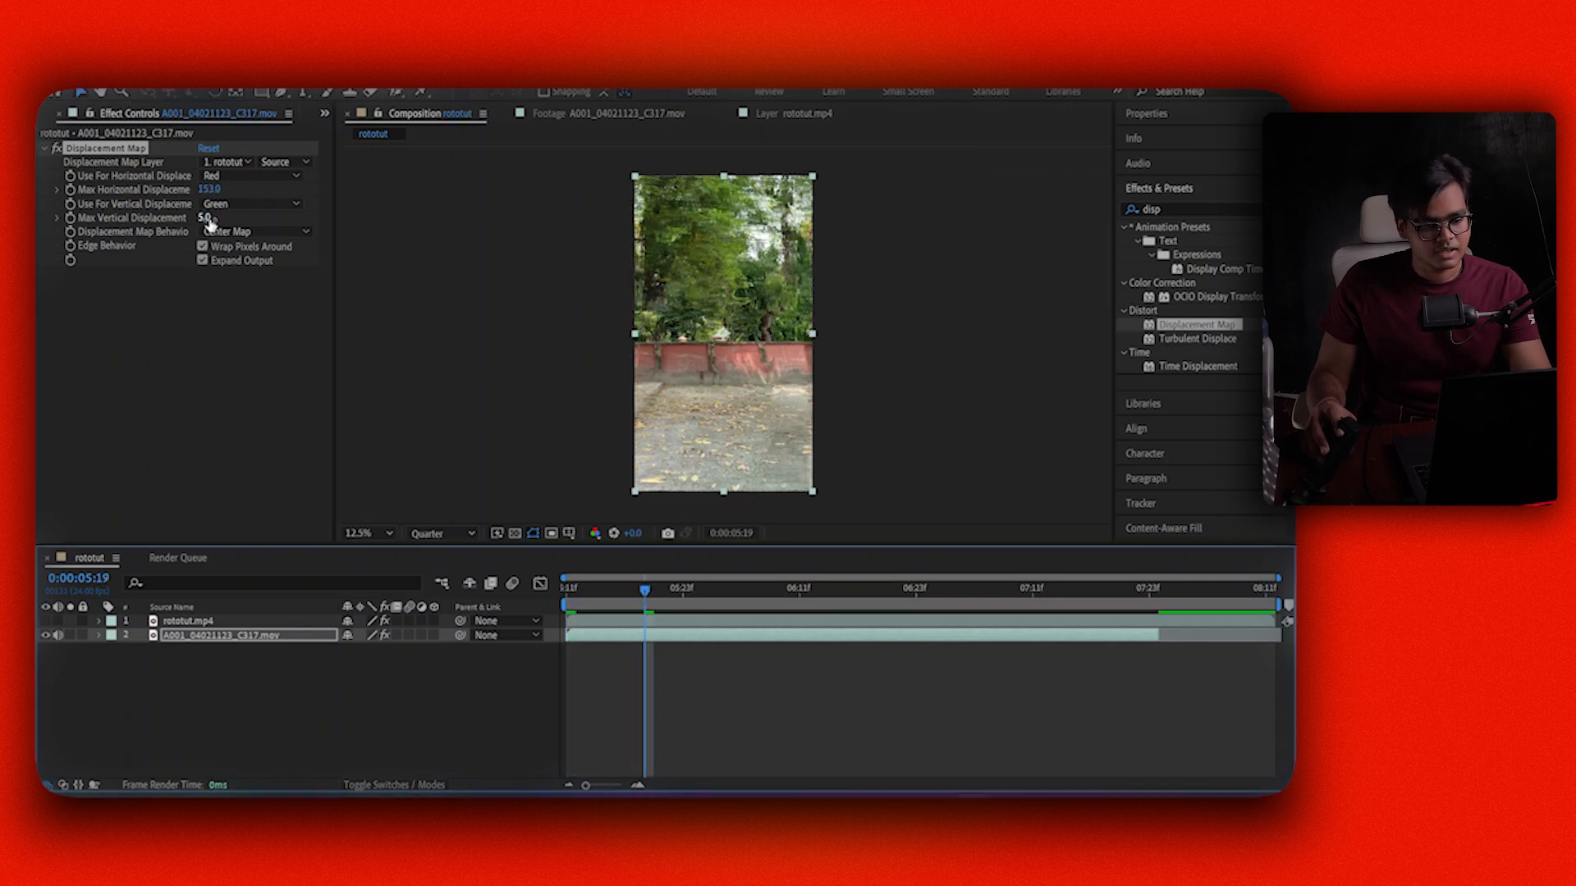
drag(204, 217, 319, 222)
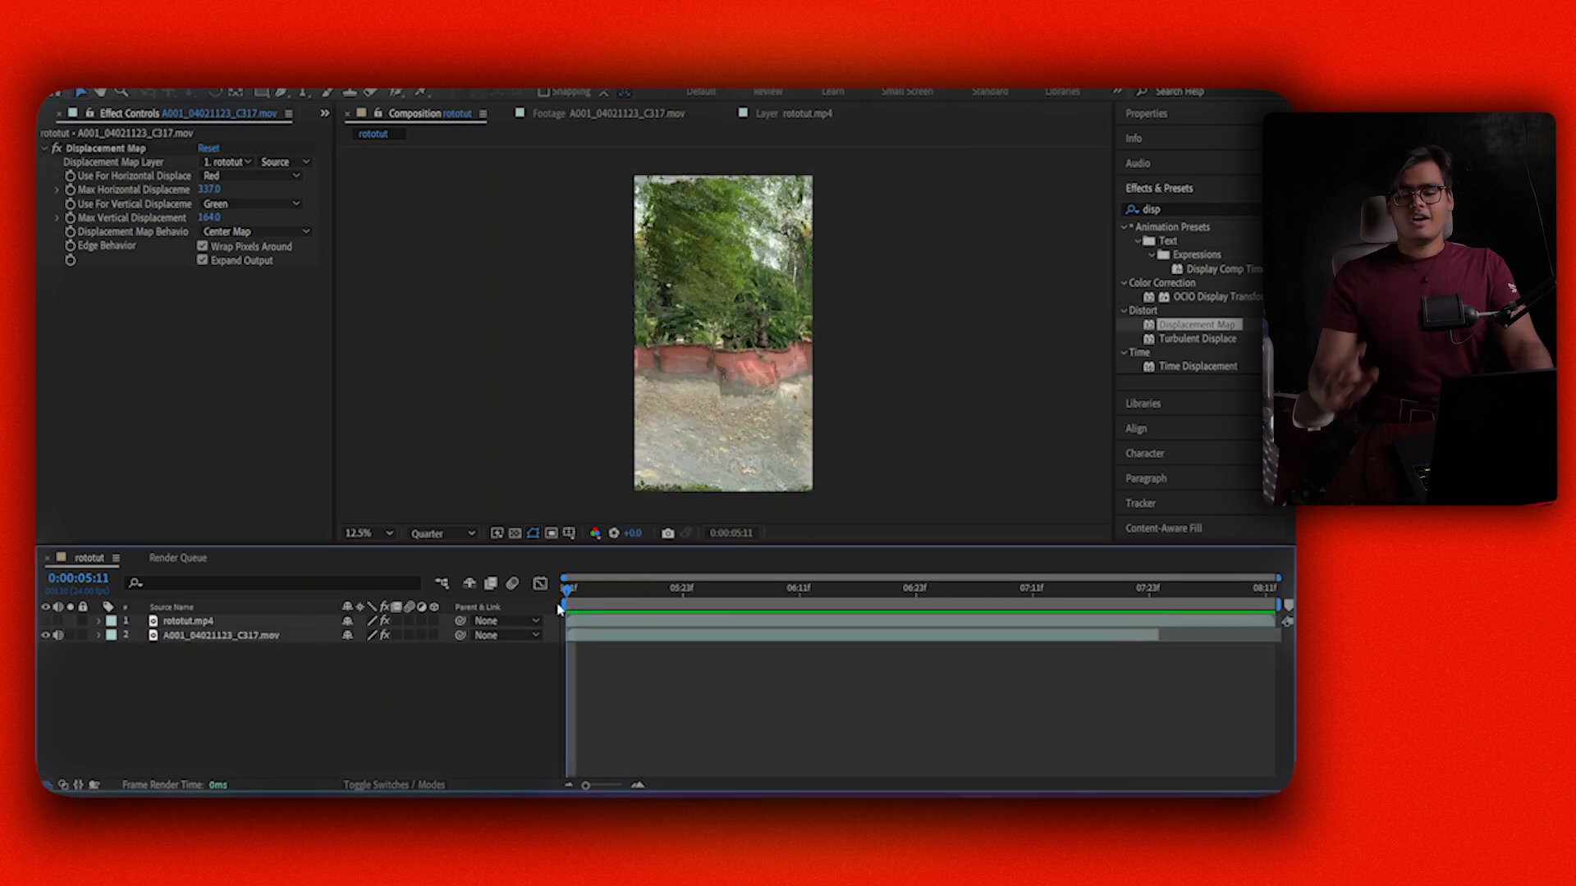
Preview the displaced background by playing and scrubbing the composition, and mute the A001_04021123_C317.mov layer's audio.
key(space)
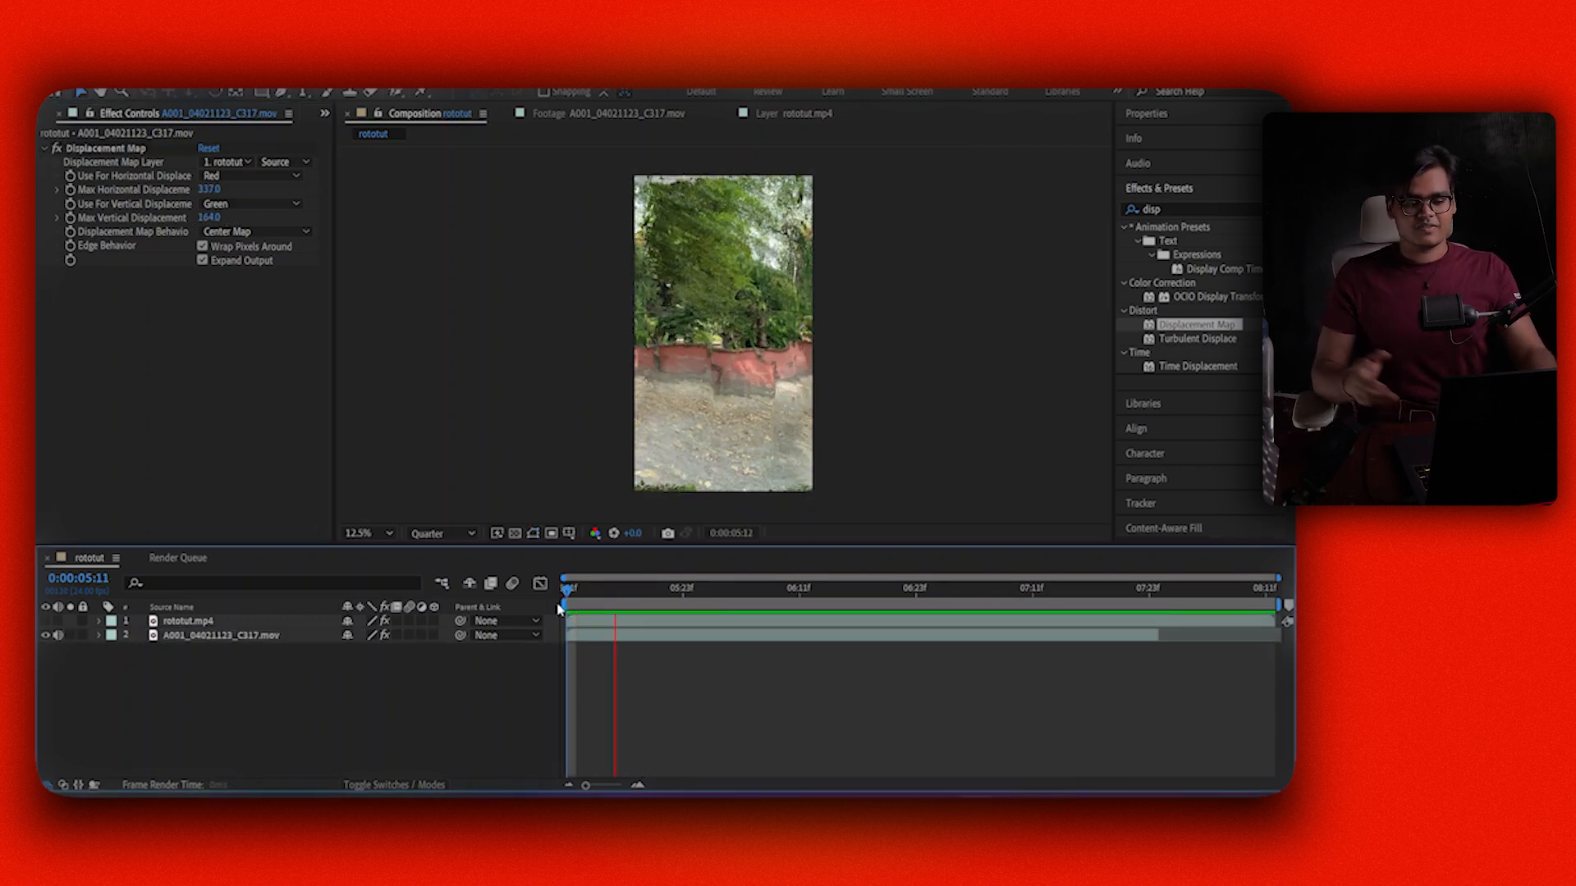
key(space)
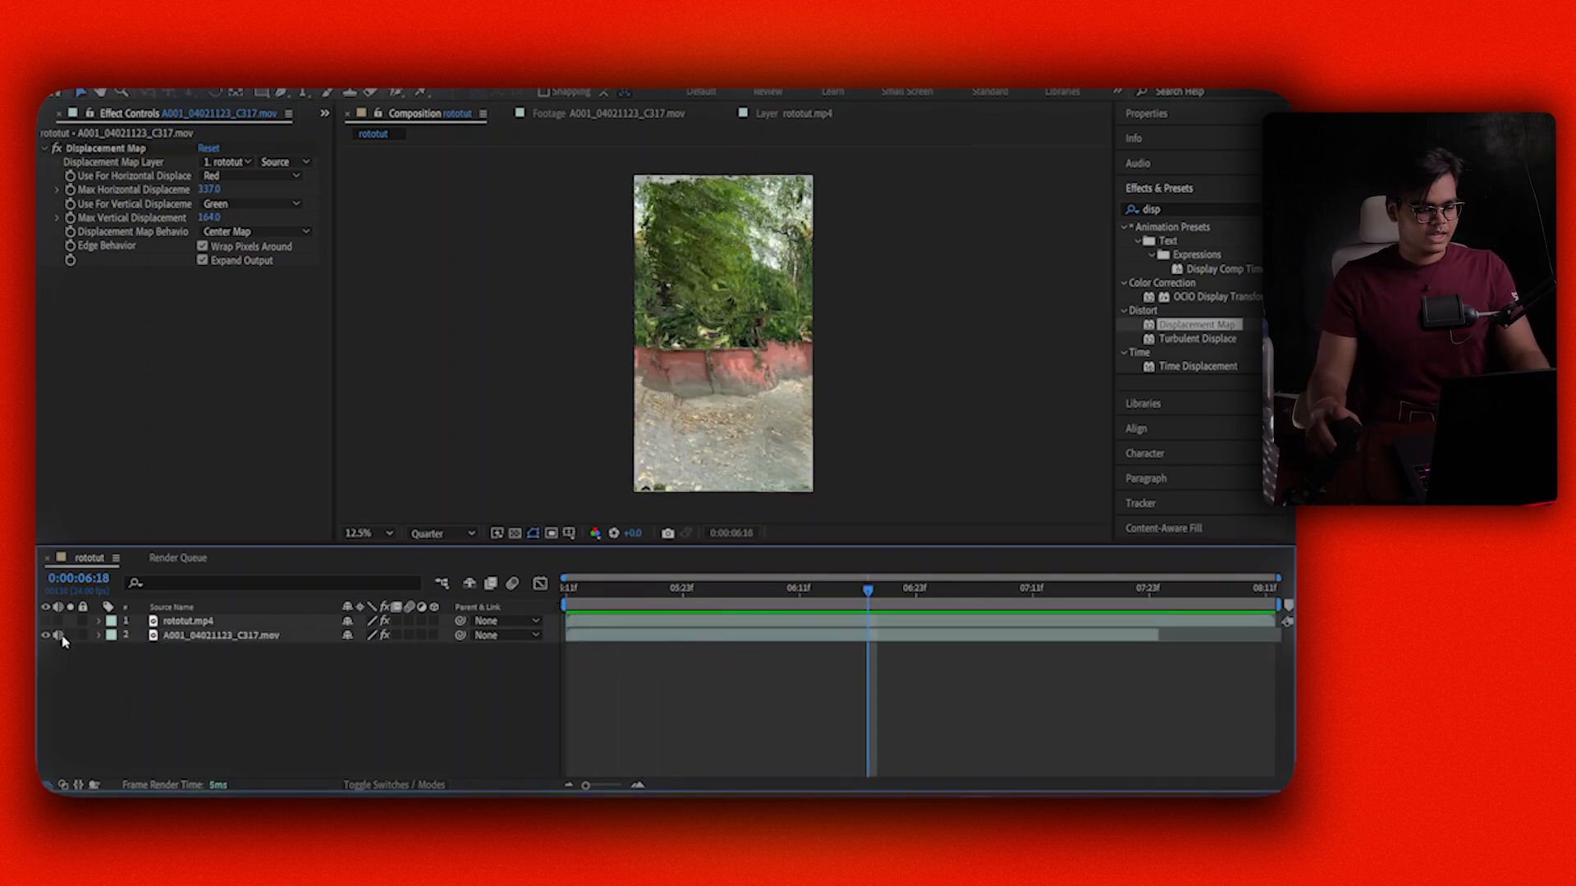
key(space)
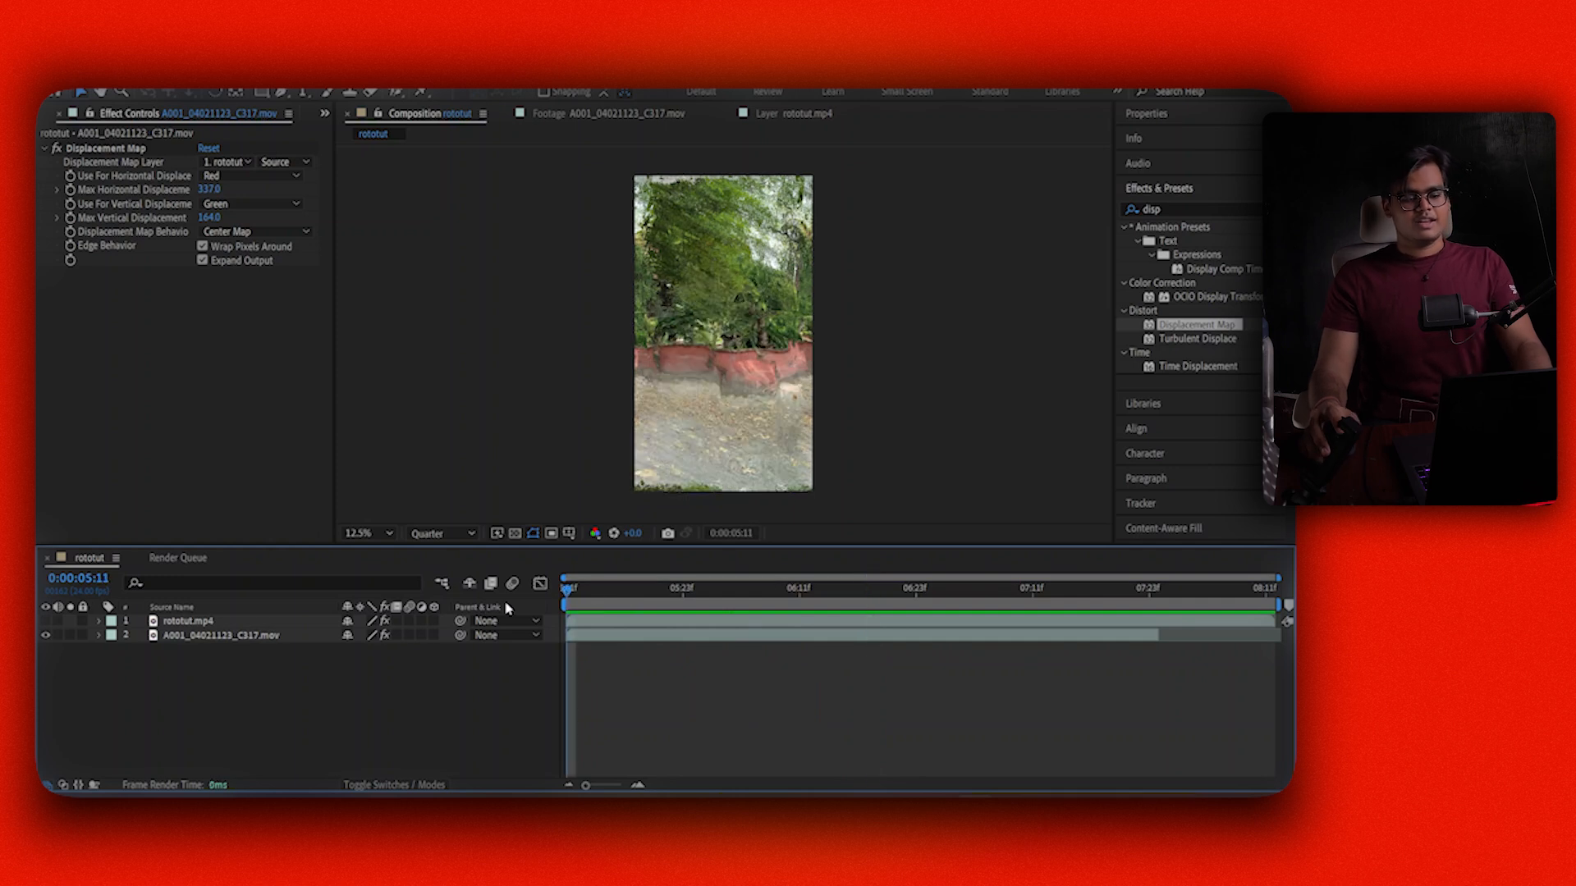
key(space)
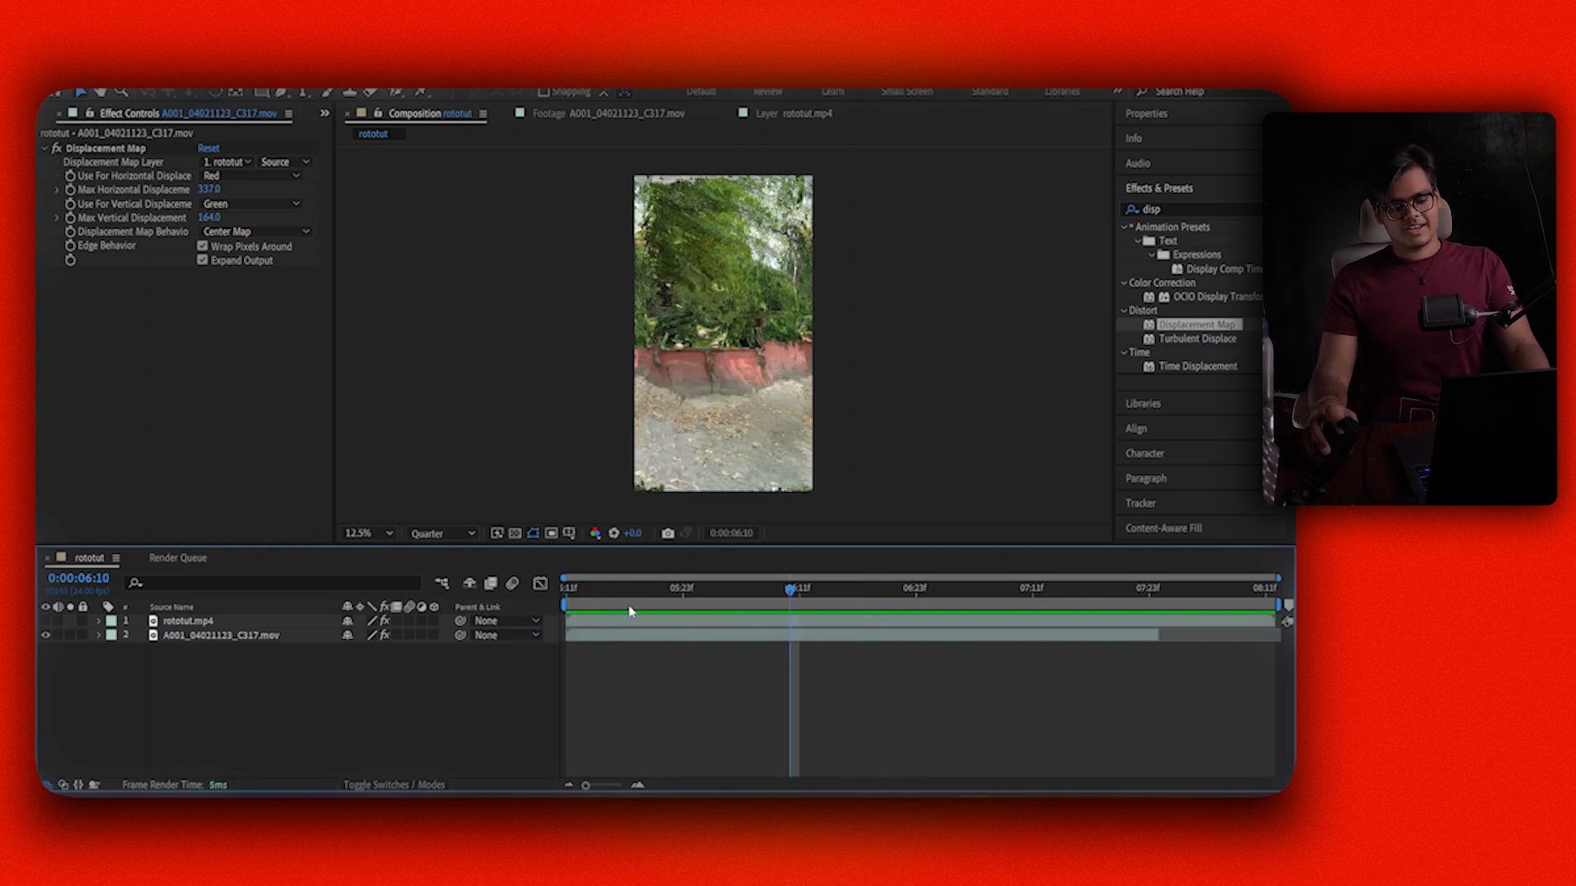
click(586, 591)
drag(587, 593, 626, 632)
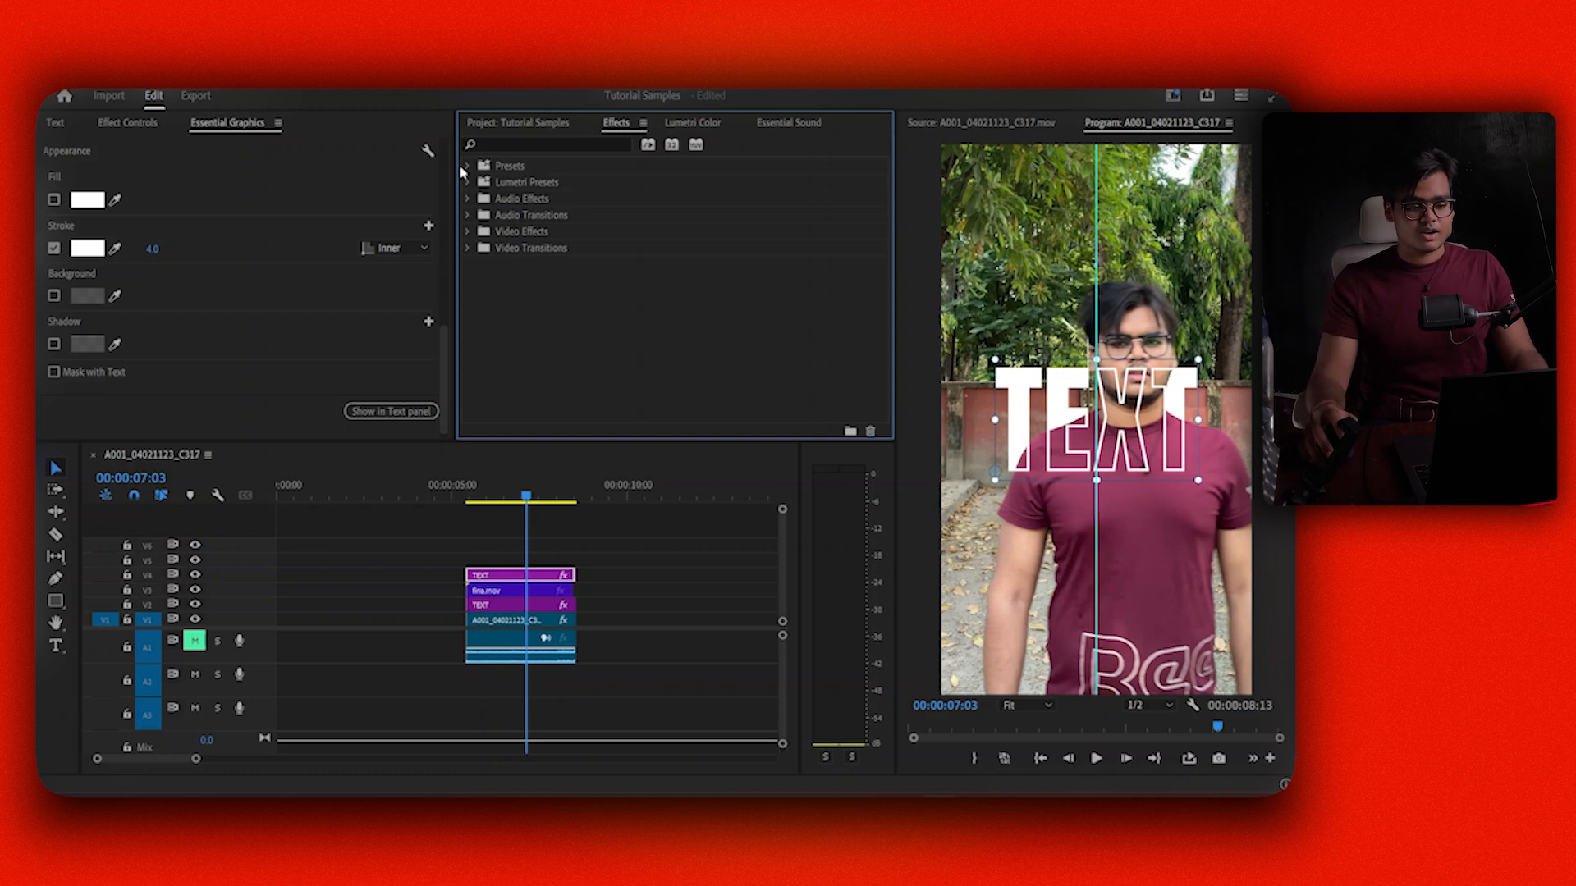
Switch to Premiere Pro and expand the effects library's Presets folder to browse the saved presets.
click(466, 168)
scroll(485, 200, down, 2)
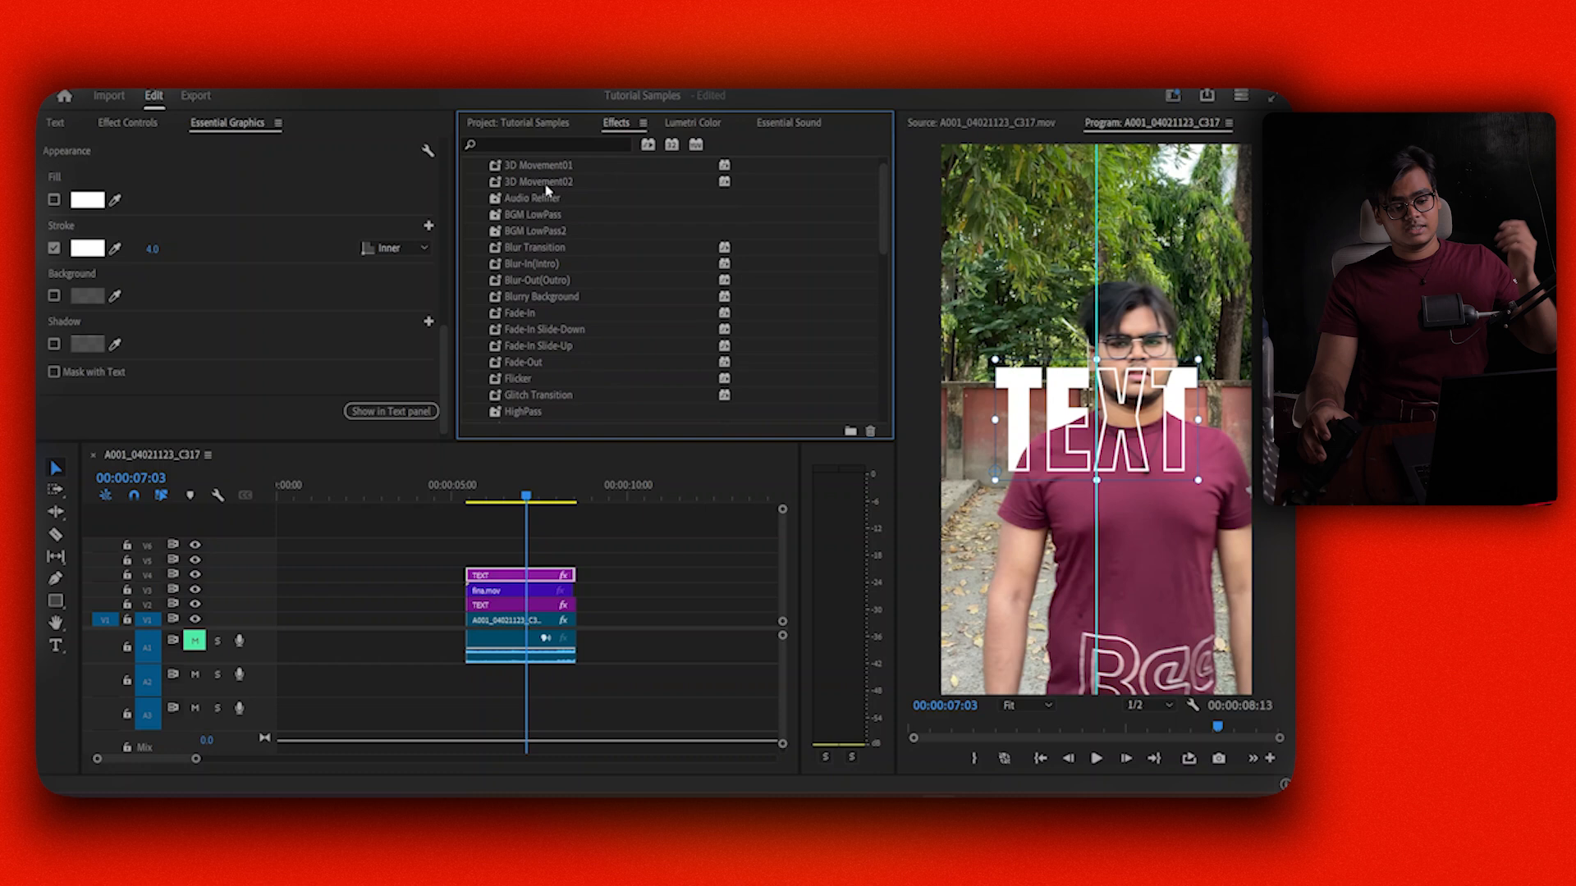
scroll(548, 198, up, 1)
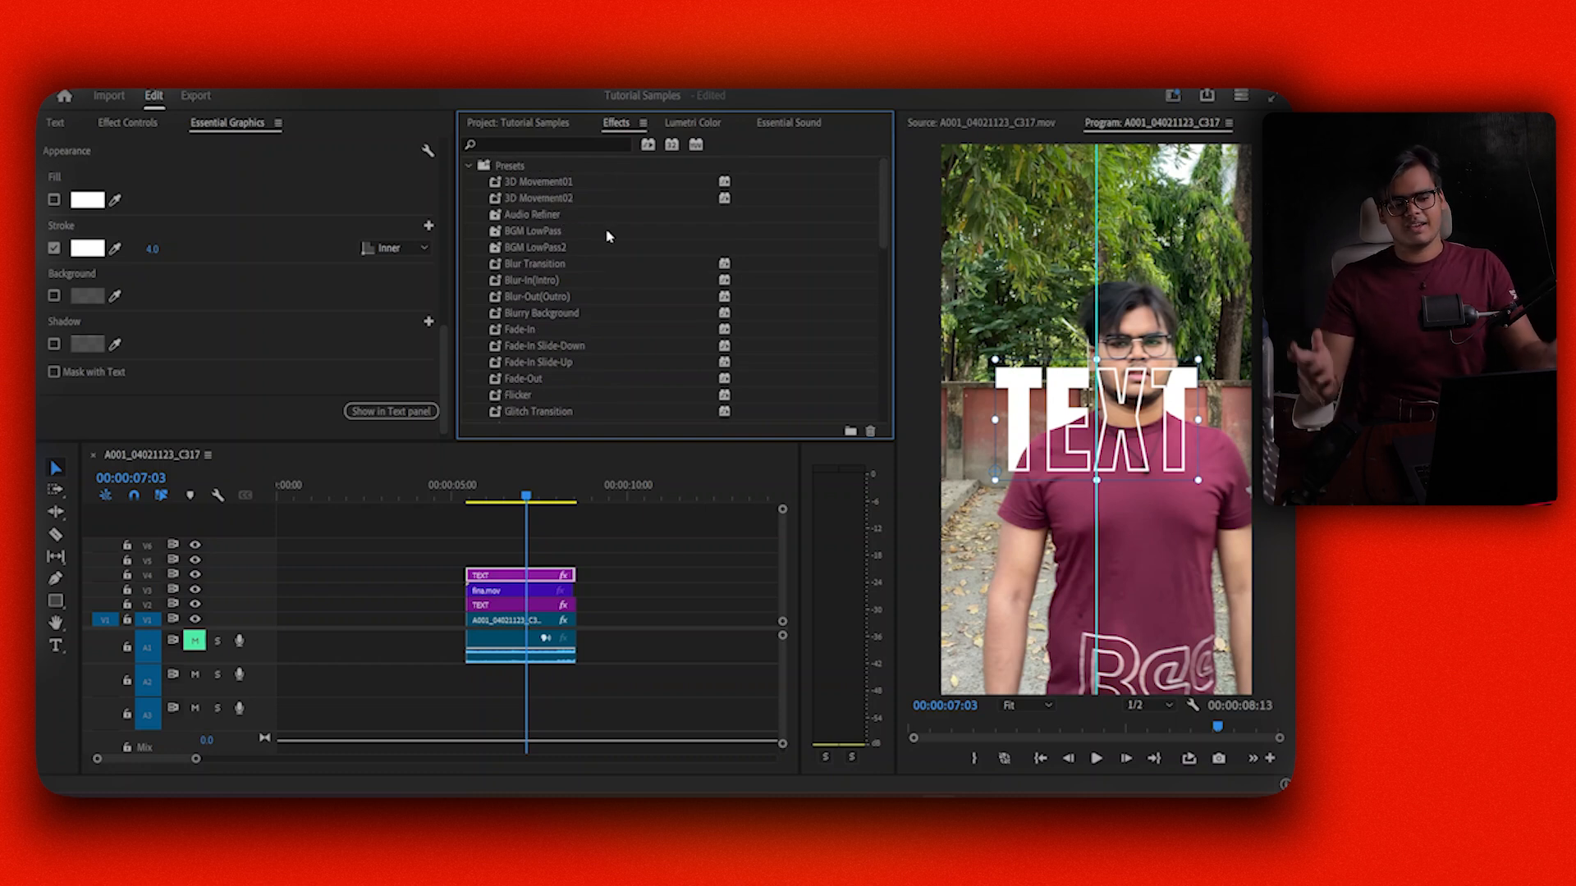
scroll(605, 238, down, 2)
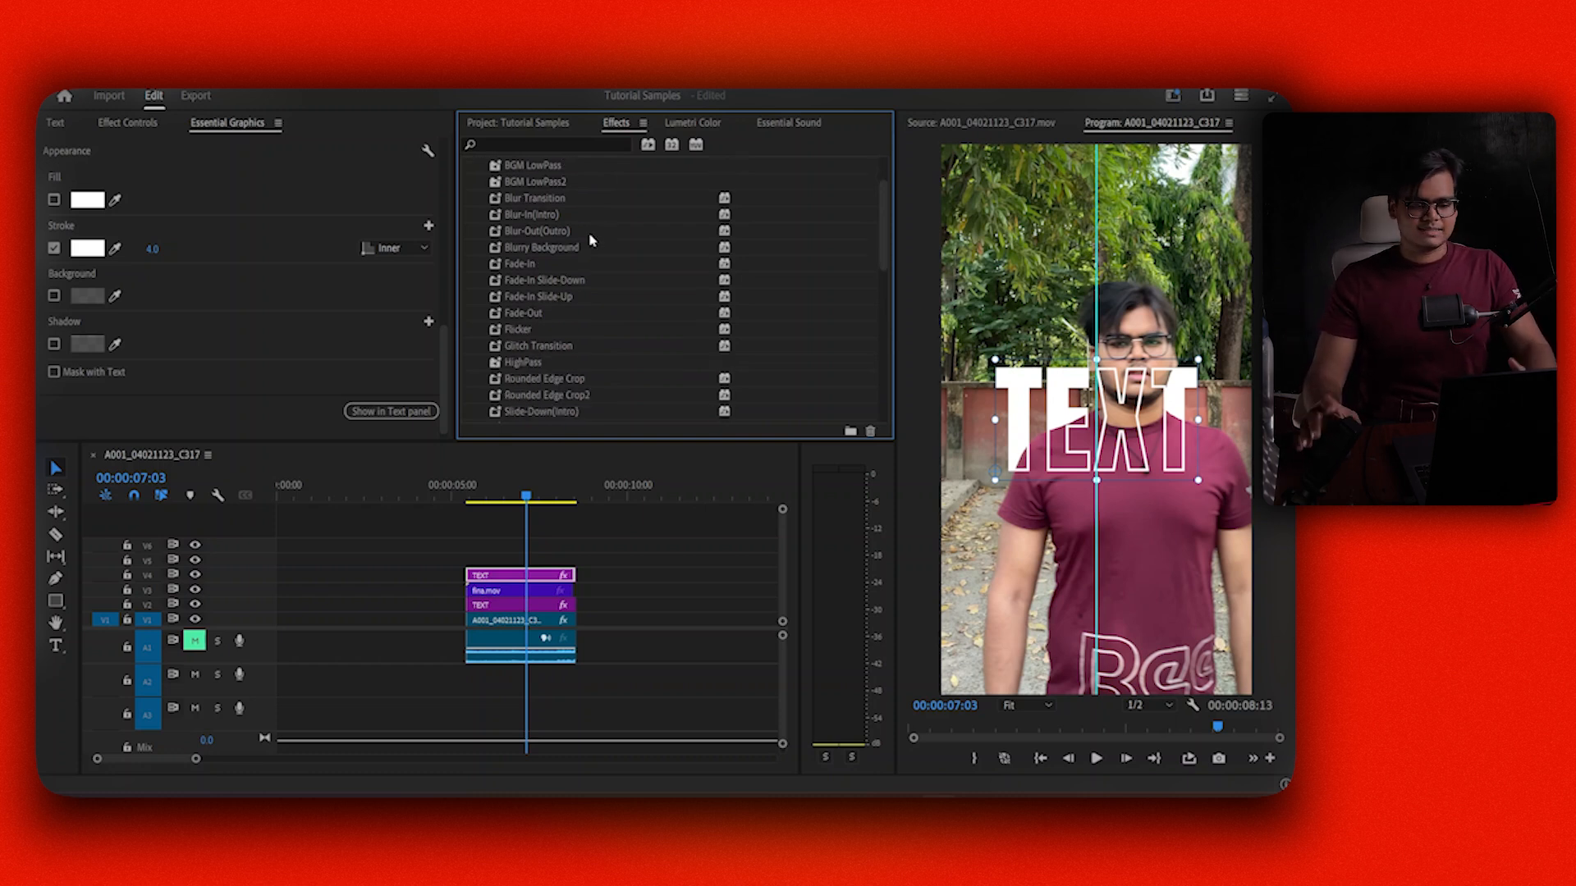
scroll(591, 239, down, 3)
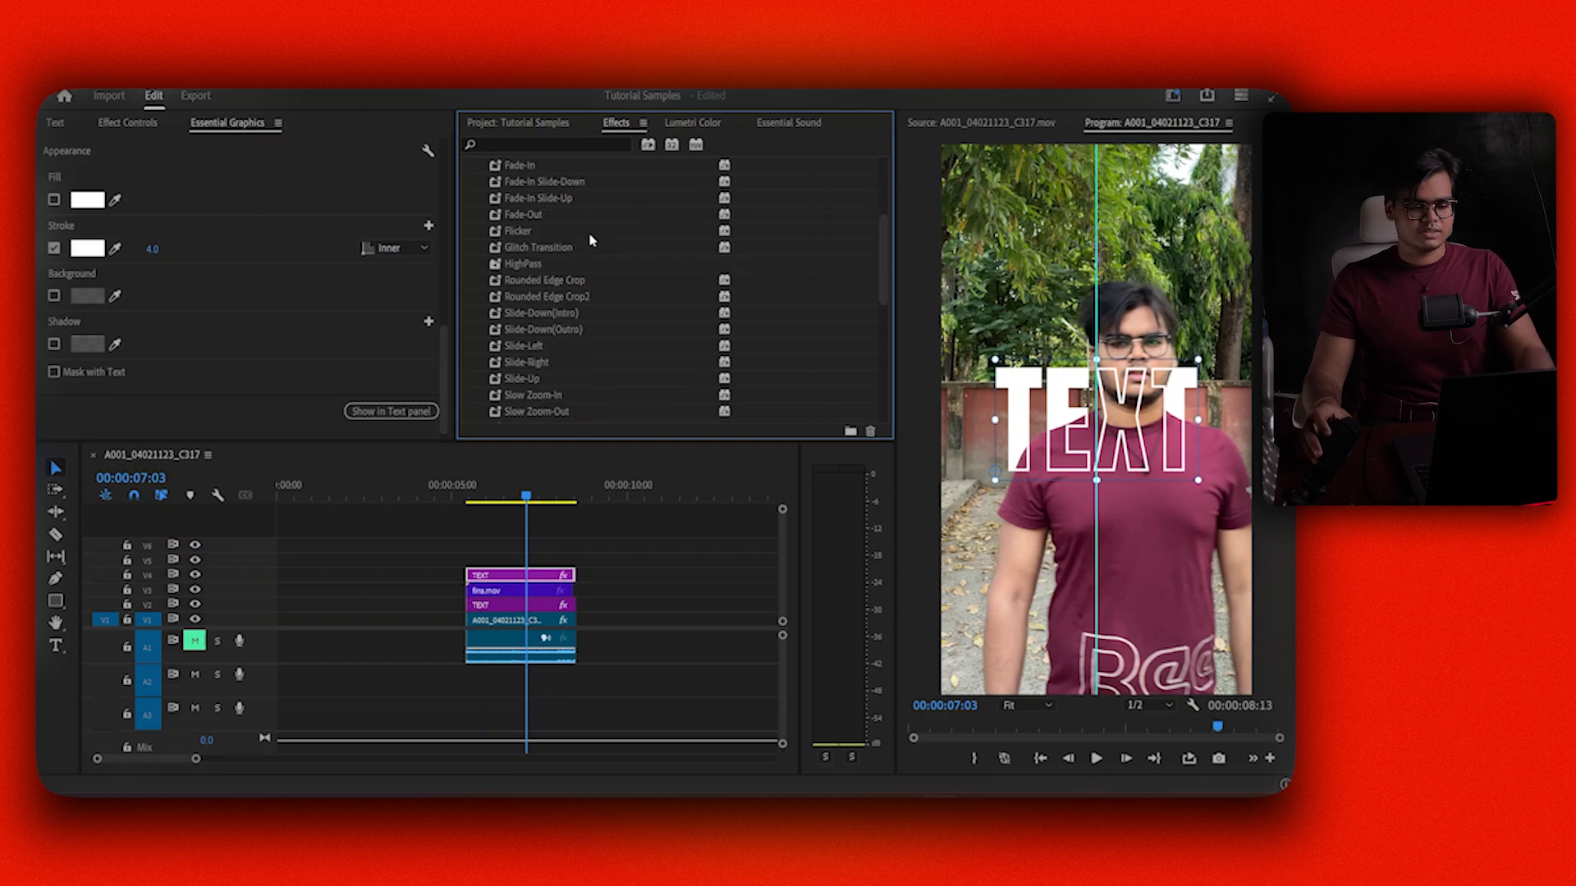